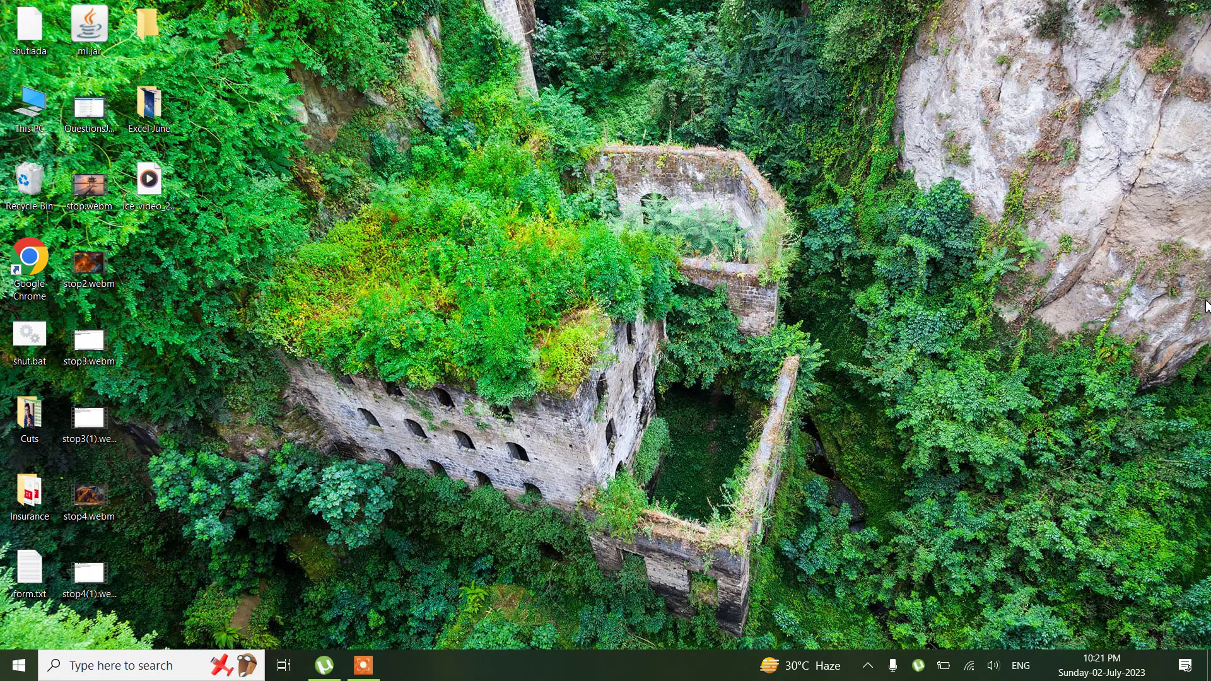
Open Excel 2016, dismiss the default-program and activation prompts, and create a blank workbook
{"action": "key", "text": "super"}
{"action": "type", "text": "exce"}
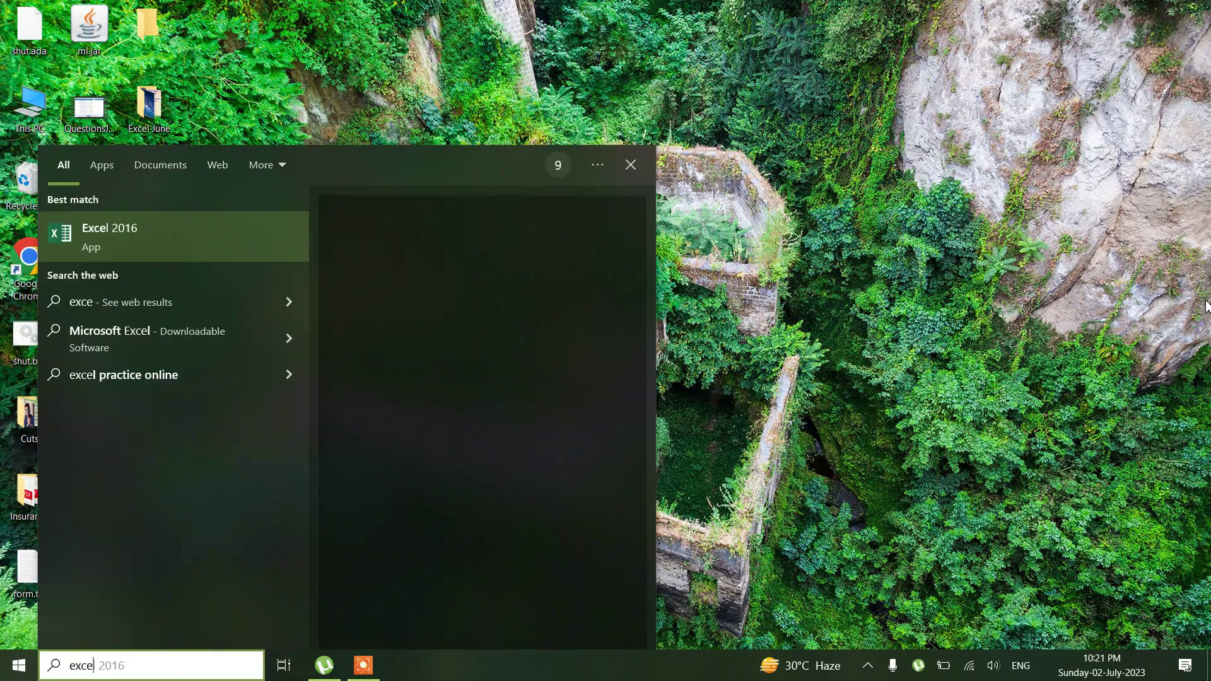
{"action": "type", "text": "l"}
{"action": "key", "text": "Return"}
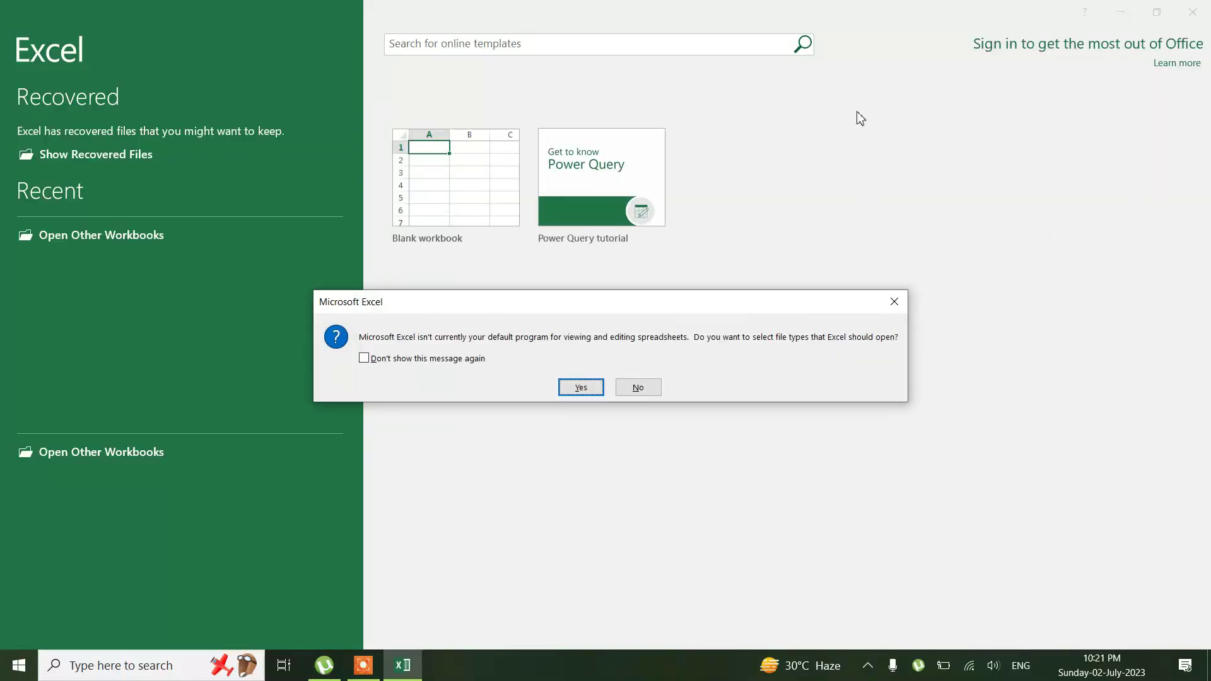
{"action": "left_click", "coordinate": [638, 387]}
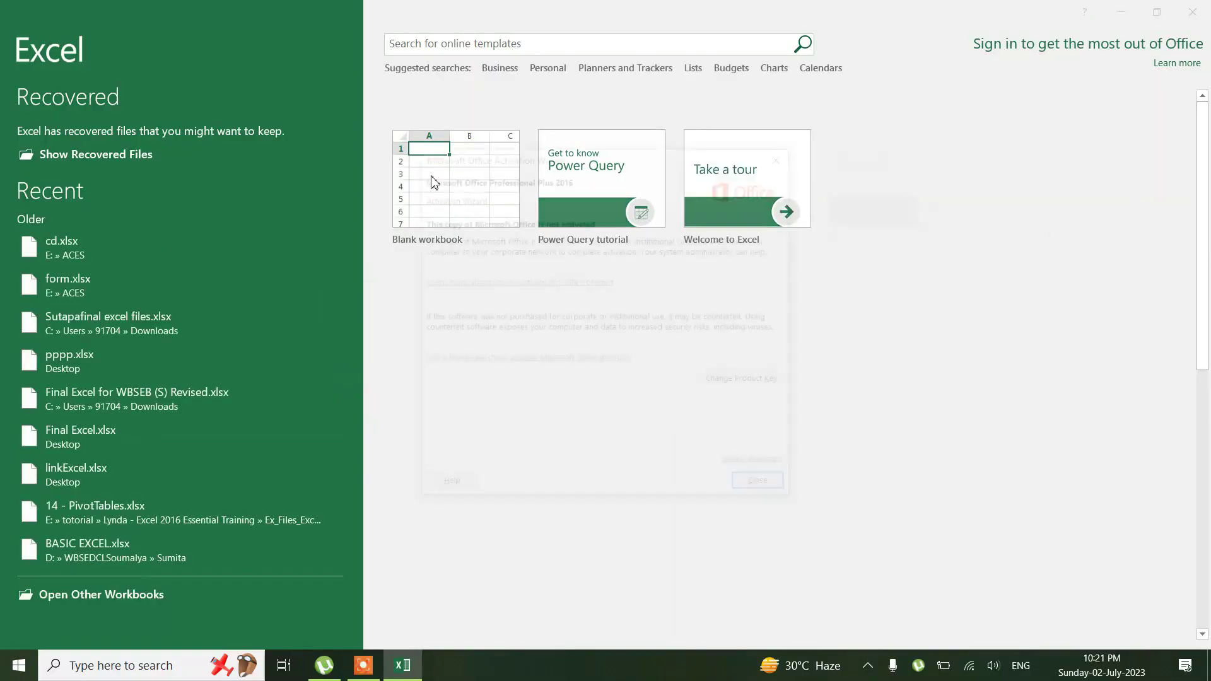
{"action": "left_click", "coordinate": [757, 481]}
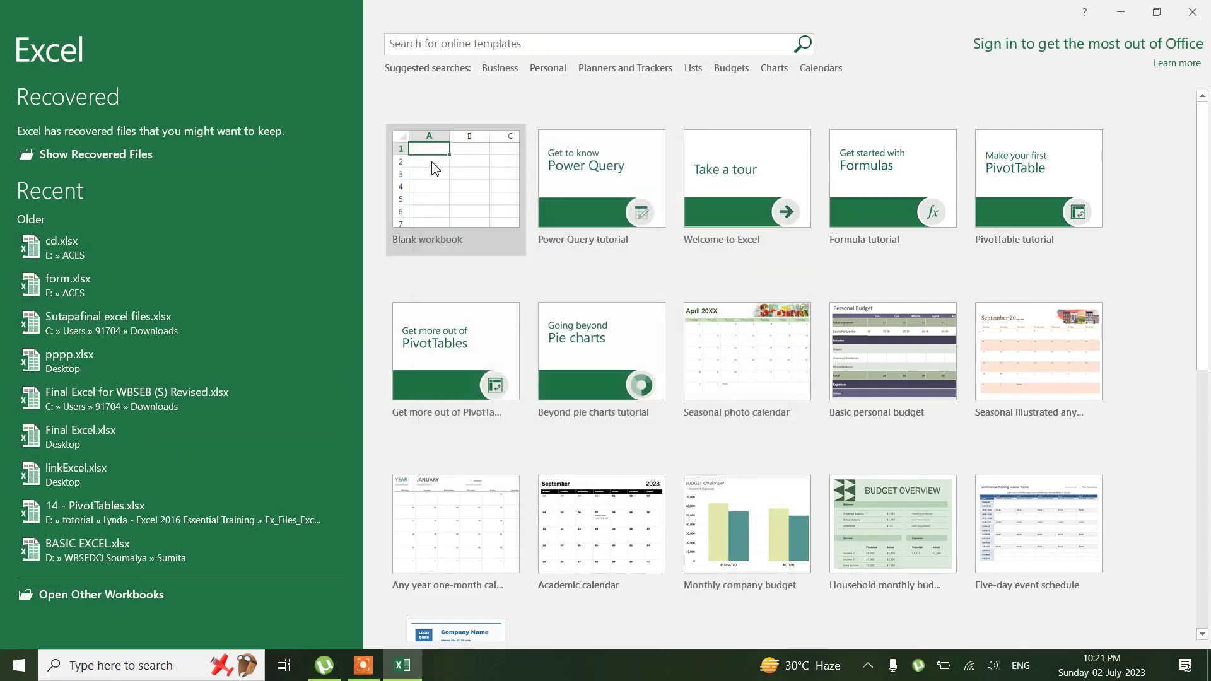
{"action": "left_click", "coordinate": [434, 167]}
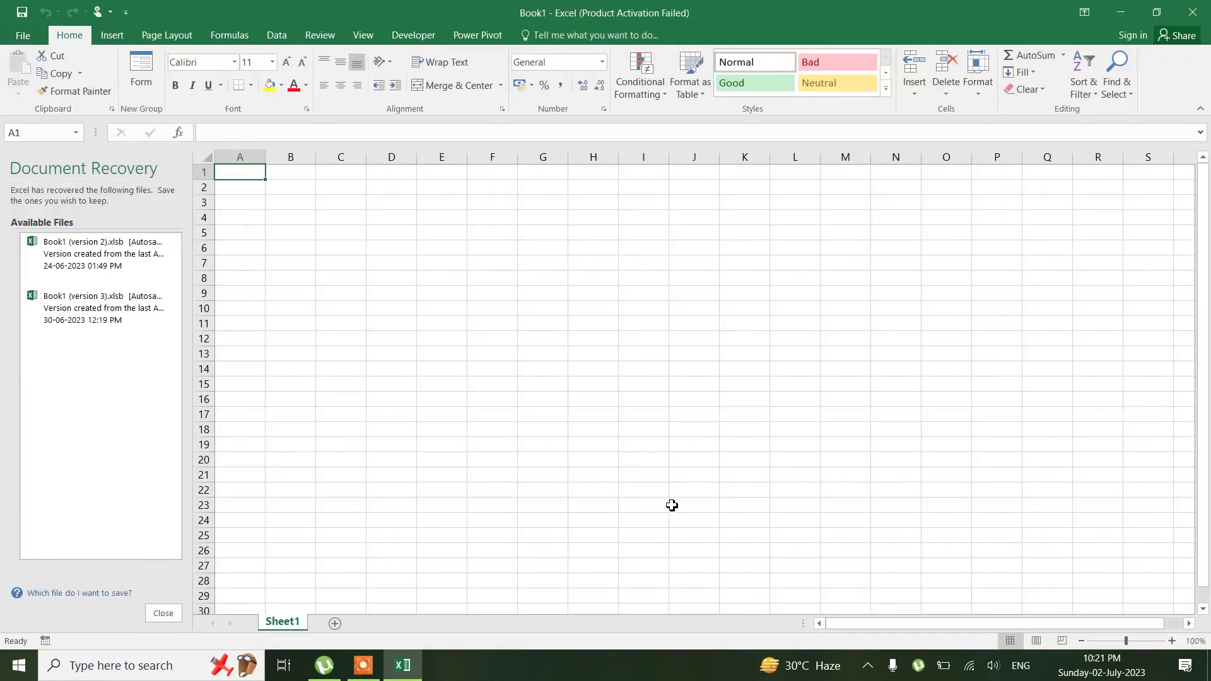
Close the Document Recovery pane, choosing to view the recovered files later
{"action": "left_click_drag", "start_coordinate": [670, 504], "coordinate": [101, 612]}
{"action": "left_click", "coordinate": [163, 613]}
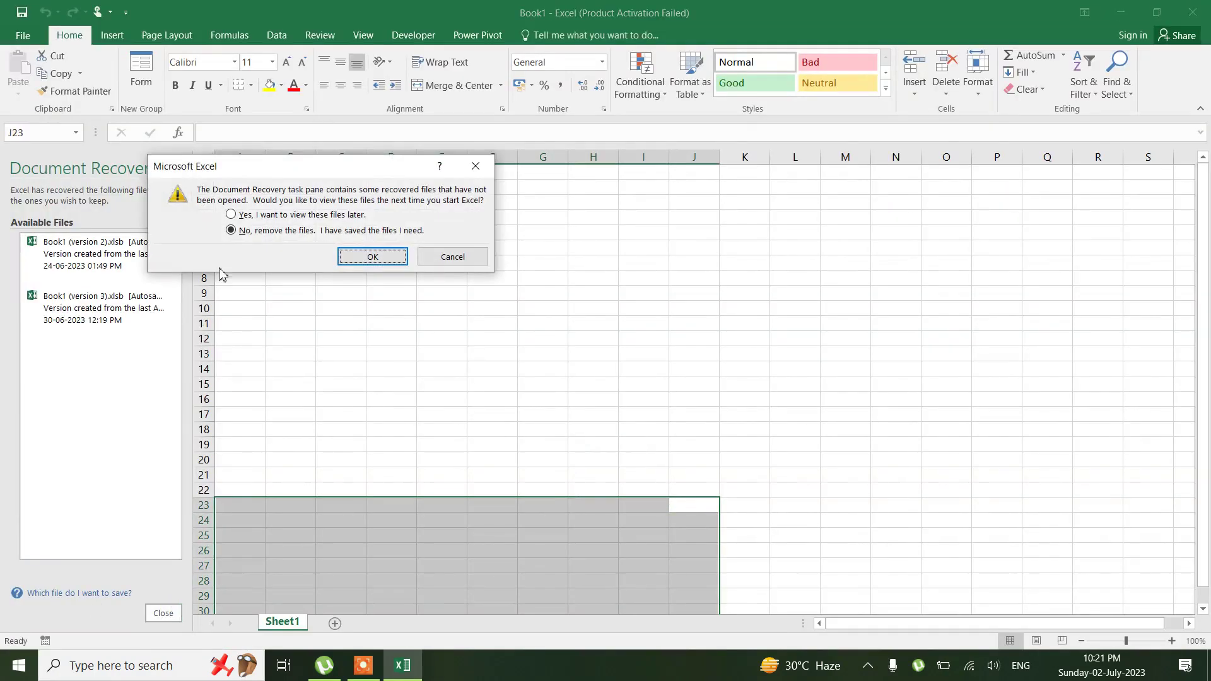
{"action": "left_click", "coordinate": [240, 215]}
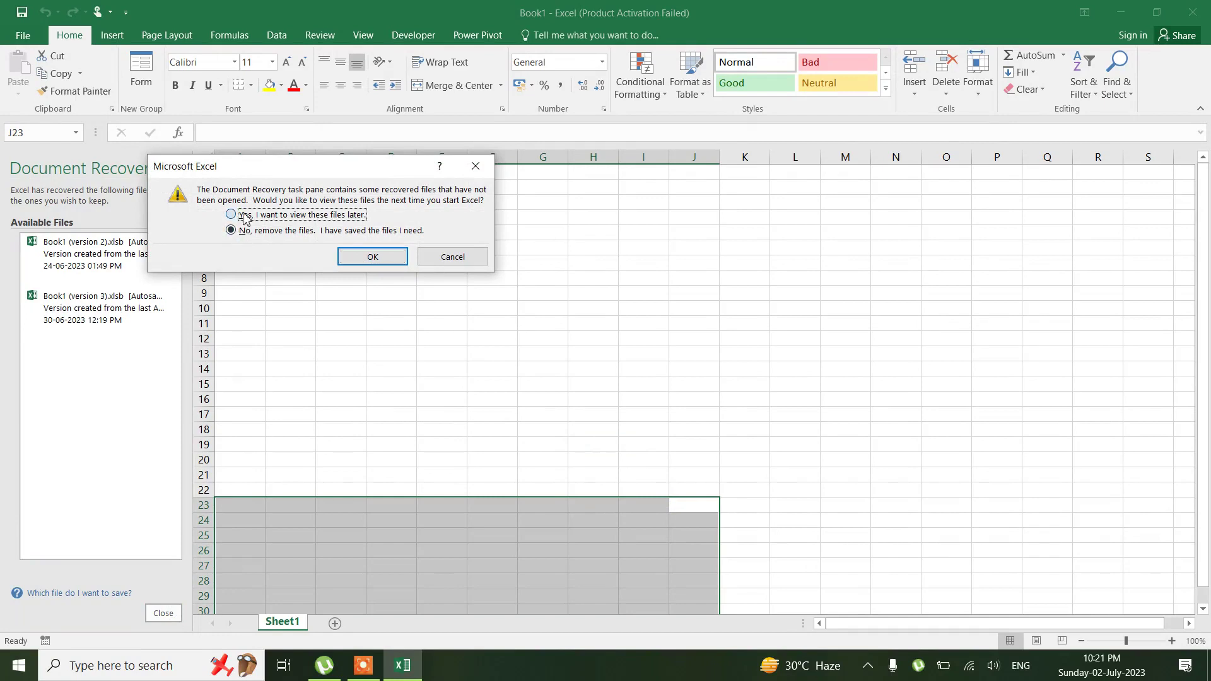
{"action": "left_click", "coordinate": [371, 263]}
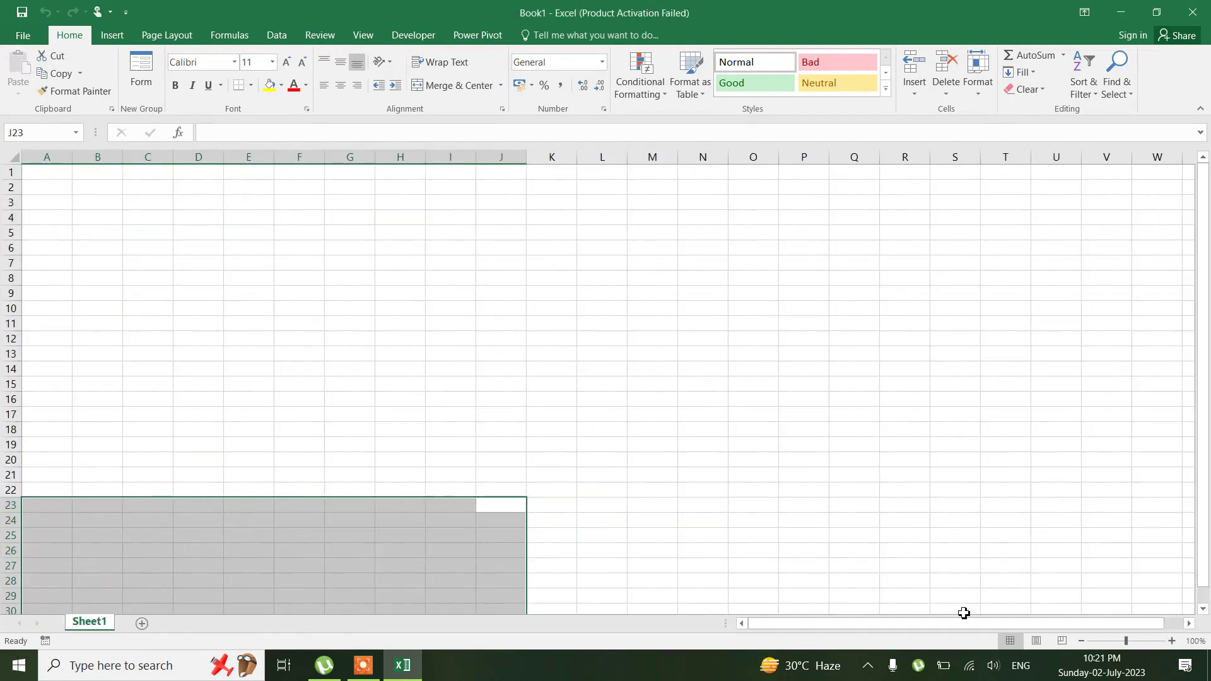
Zoom the worksheet to 170% and bring its first rows and columns into view
{"action": "left_click", "coordinate": [966, 598]}
{"action": "left_click", "coordinate": [1172, 641]}
{"action": "left_click", "coordinate": [1172, 641]}
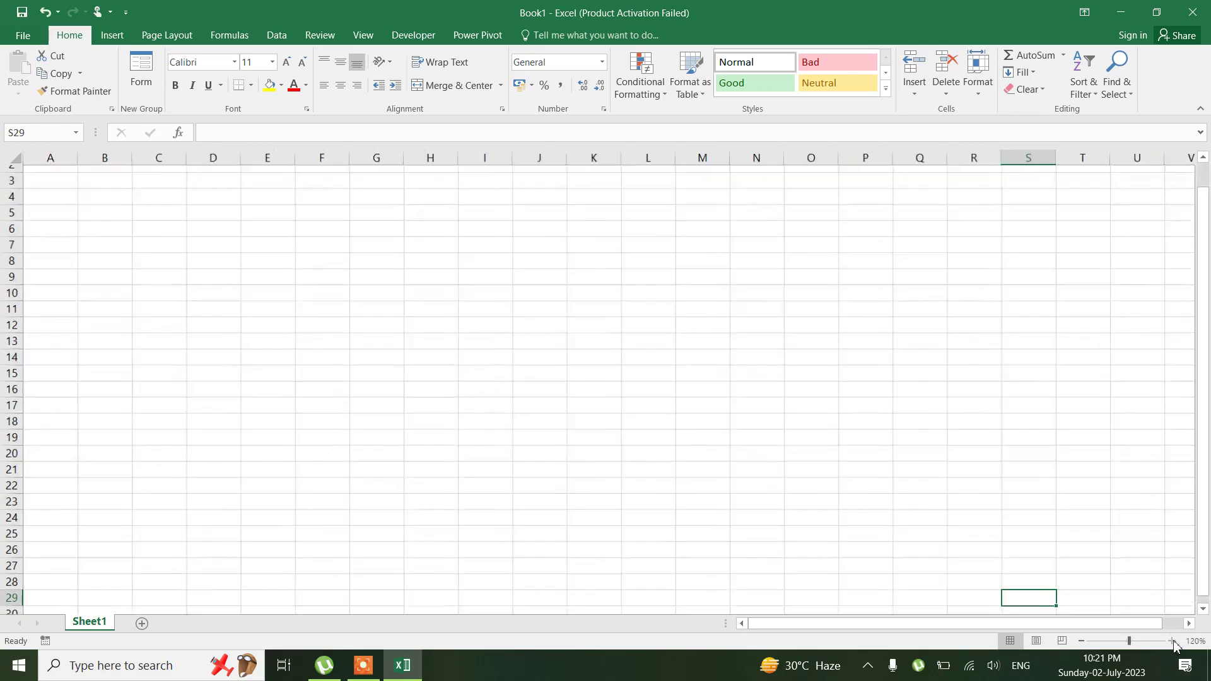
{"action": "left_click", "coordinate": [1172, 641]}
{"action": "left_click", "coordinate": [1172, 641]}
{"action": "left_click", "coordinate": [1172, 641]}
{"action": "left_click", "coordinate": [1172, 641]}
{"action": "left_click", "coordinate": [1172, 641]}
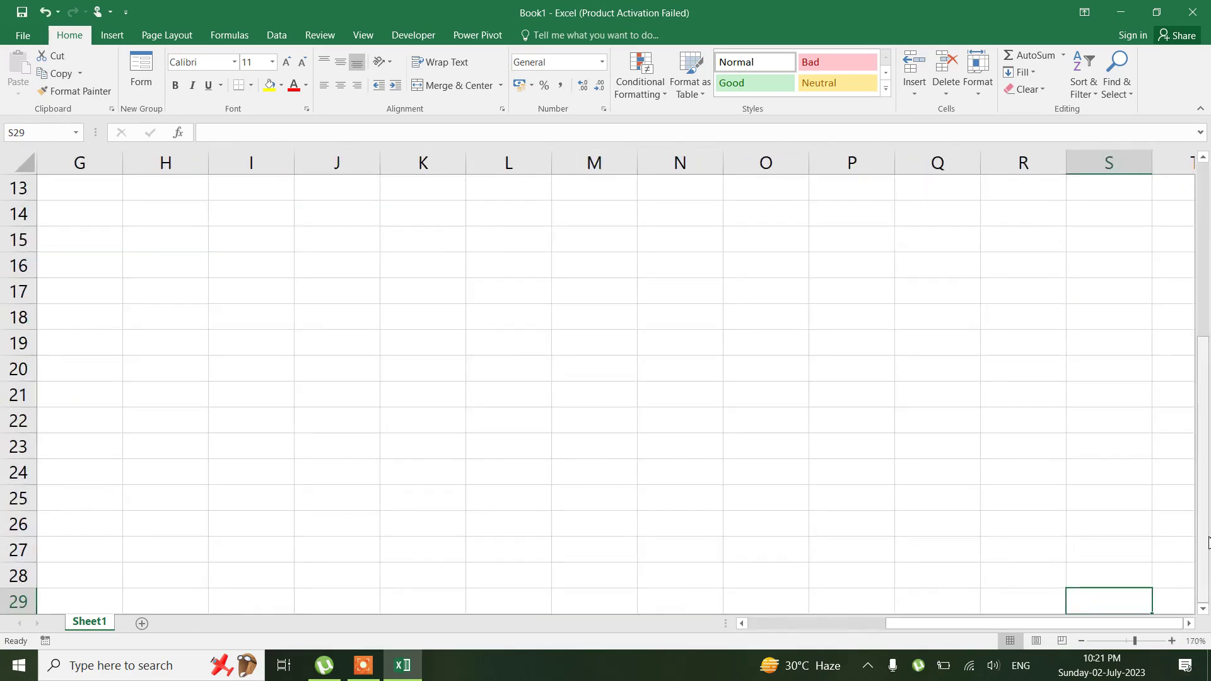
{"action": "left_click_drag", "start_coordinate": [1208, 542], "coordinate": [1199, 331]}
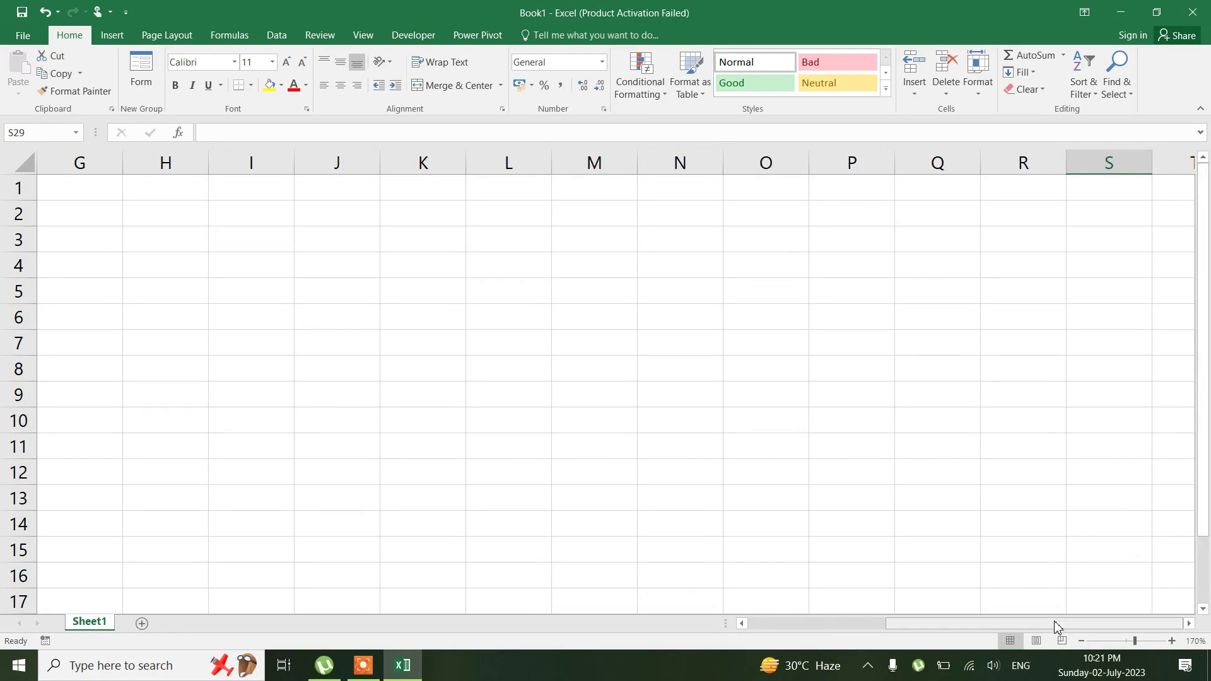
{"action": "left_click_drag", "start_coordinate": [1066, 625], "coordinate": [781, 632]}
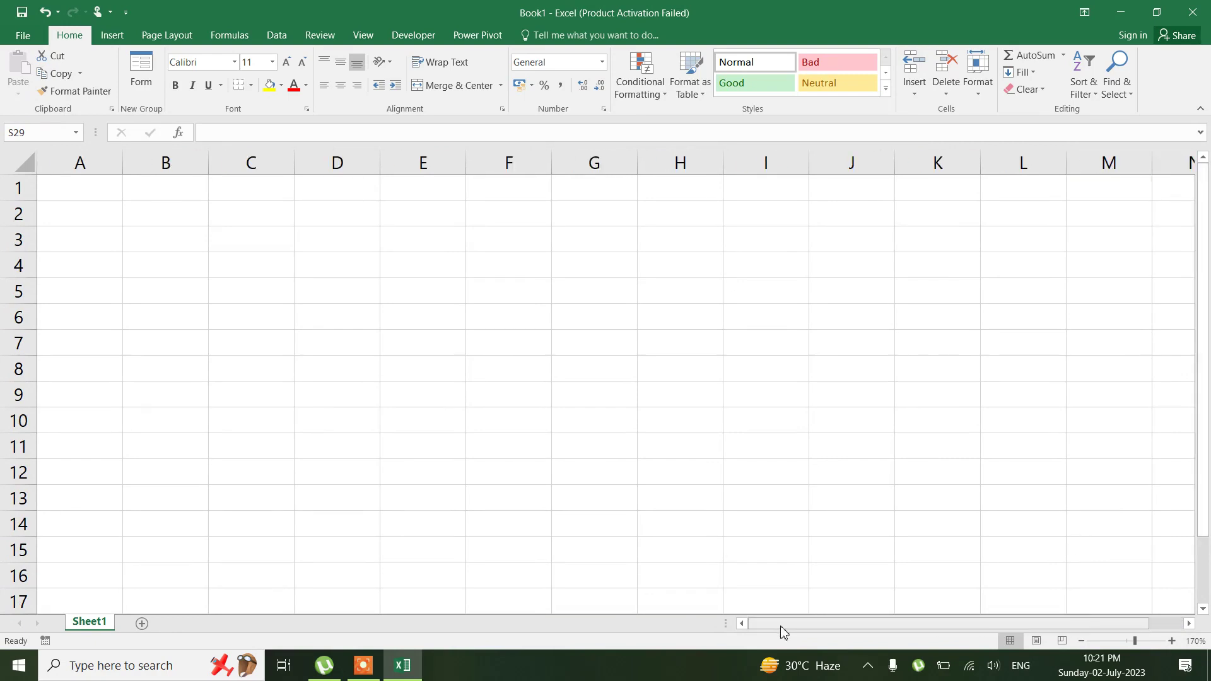
Merge and center the range A1:D2 for the sheet title
{"action": "left_click", "coordinate": [77, 186]}
{"action": "key", "text": "shift+Right"}
{"action": "key", "text": "shift+Right"}
{"action": "key", "text": "shift+Right"}
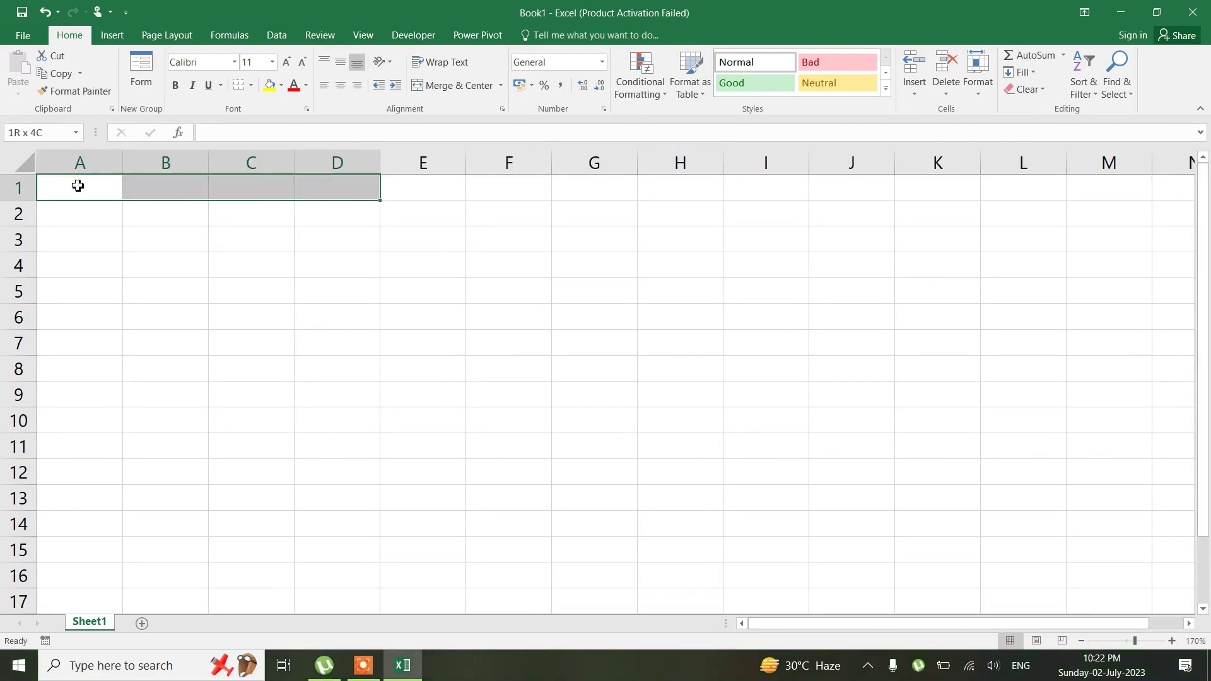
{"action": "key", "text": "shift+Down"}
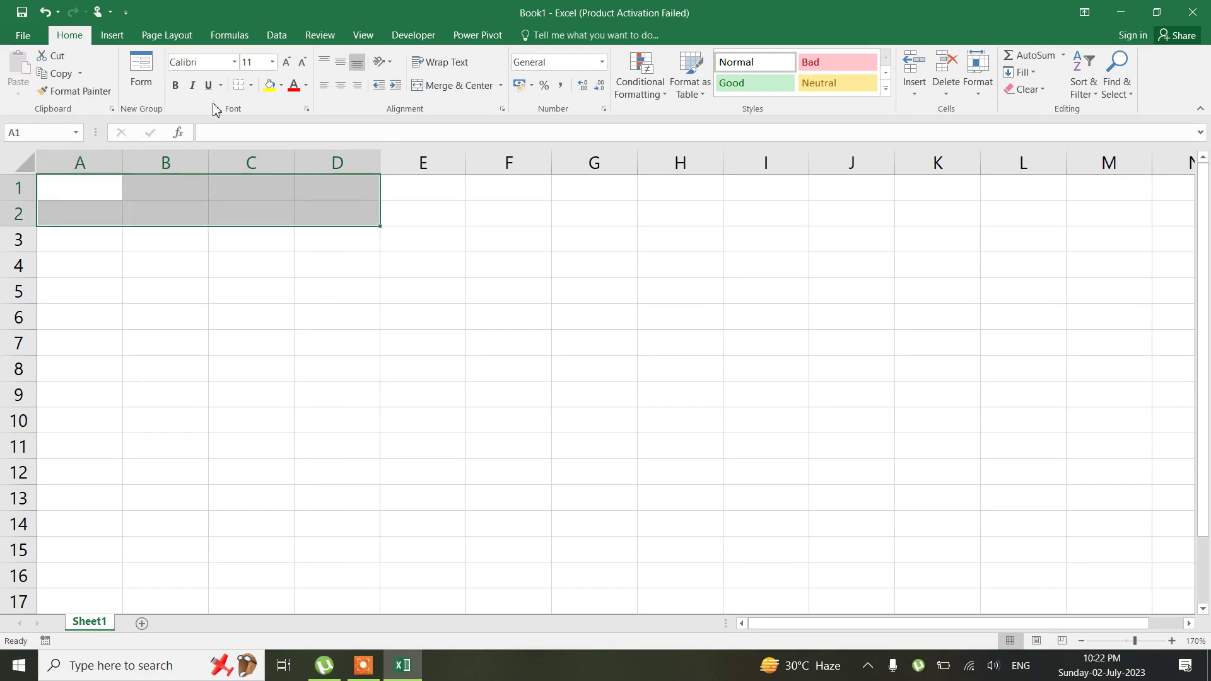
{"action": "left_click", "coordinate": [448, 87]}
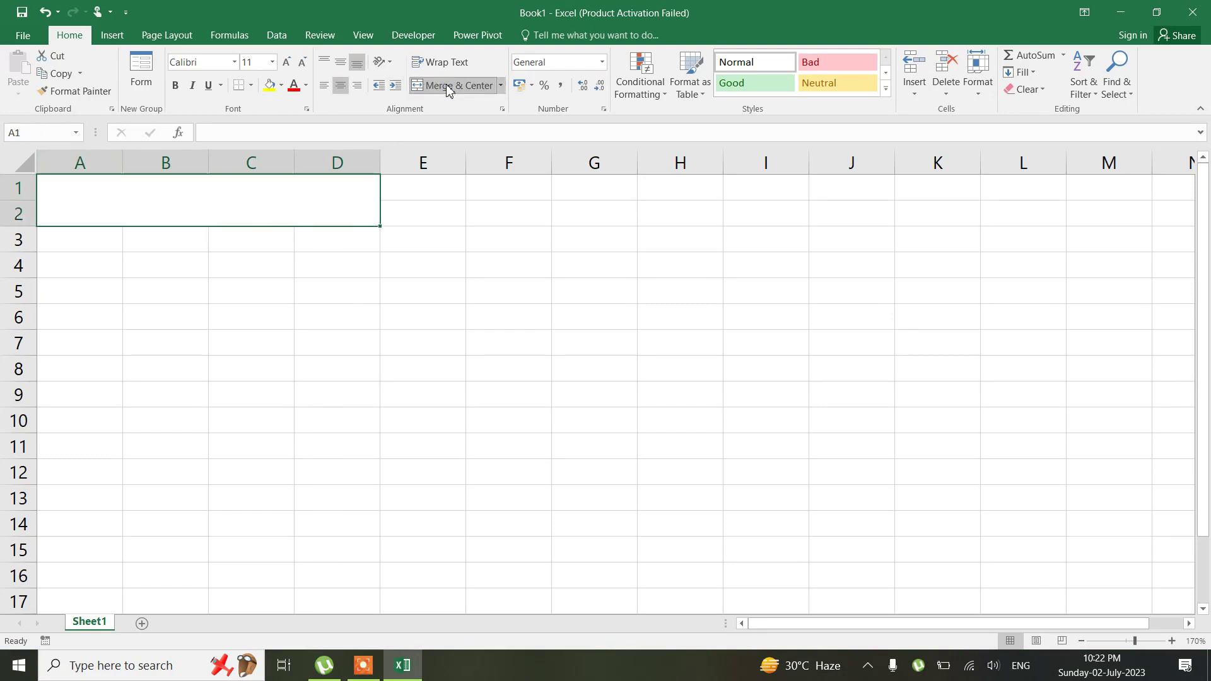
Enter the title "Age Calculation" in the merged cell A1
{"action": "type", "text": "Age "}
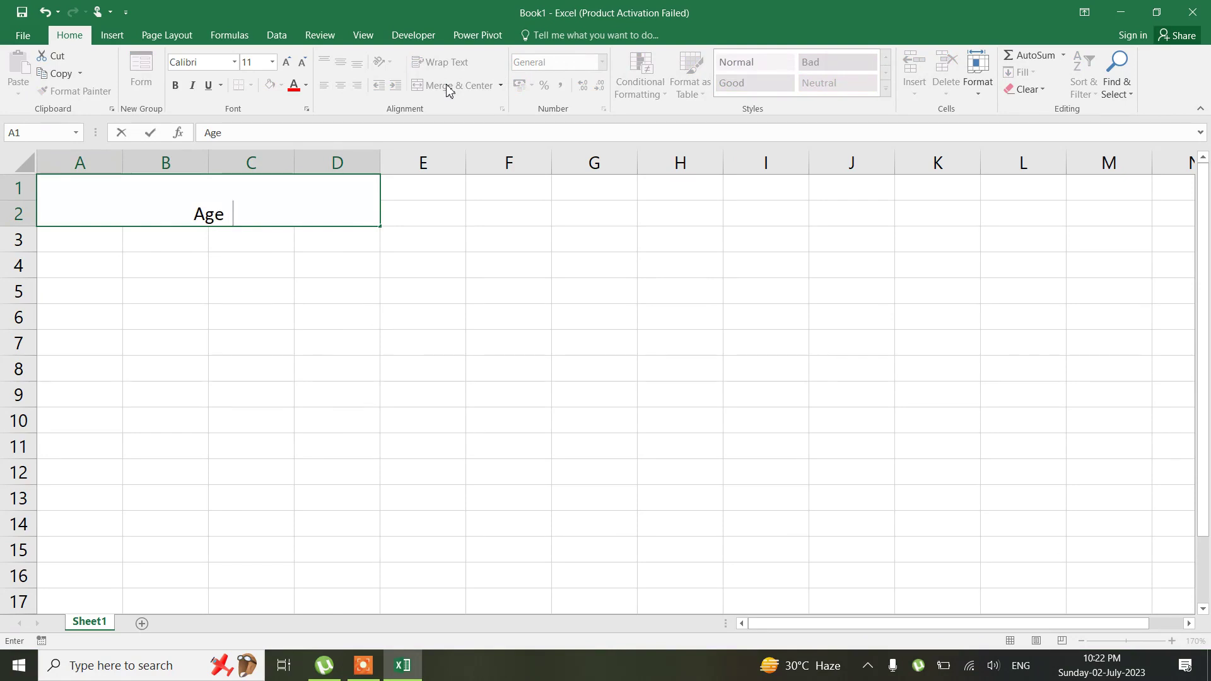
{"action": "type", "text": "Calcul"}
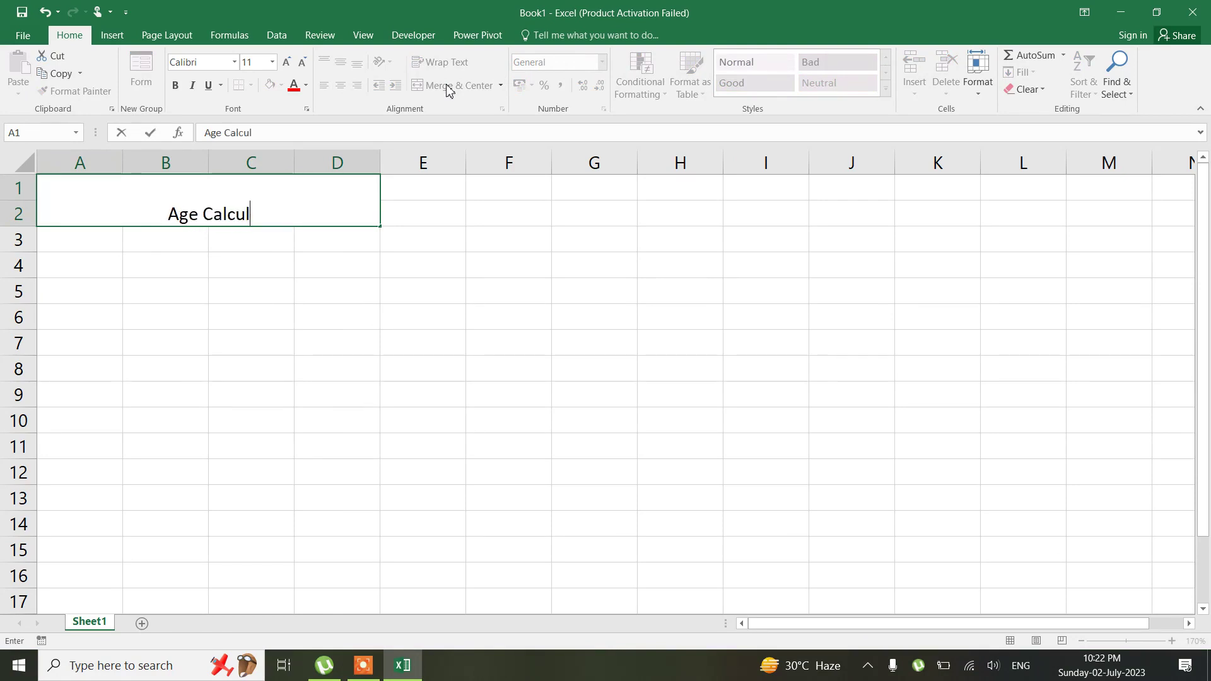
{"action": "type", "text": "ation"}
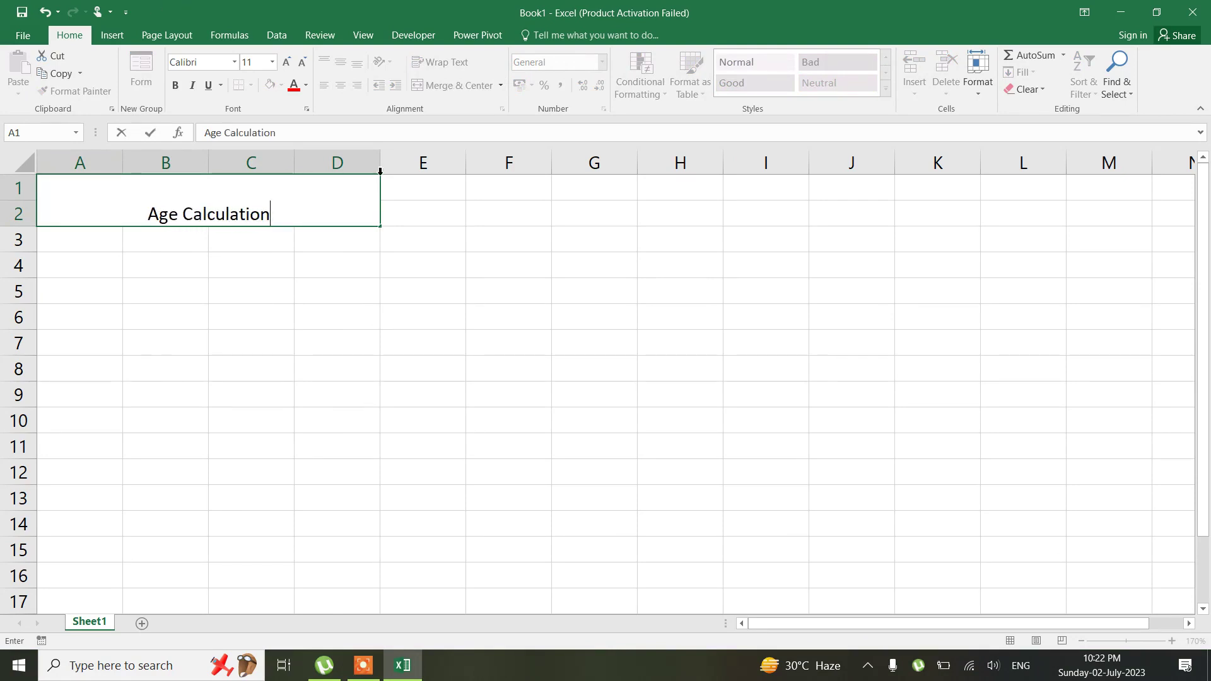
{"action": "left_click", "coordinate": [577, 310]}
Format the merged title cell with the Neutral cell style, font size 22 and all borders
{"action": "left_click", "coordinate": [224, 198]}
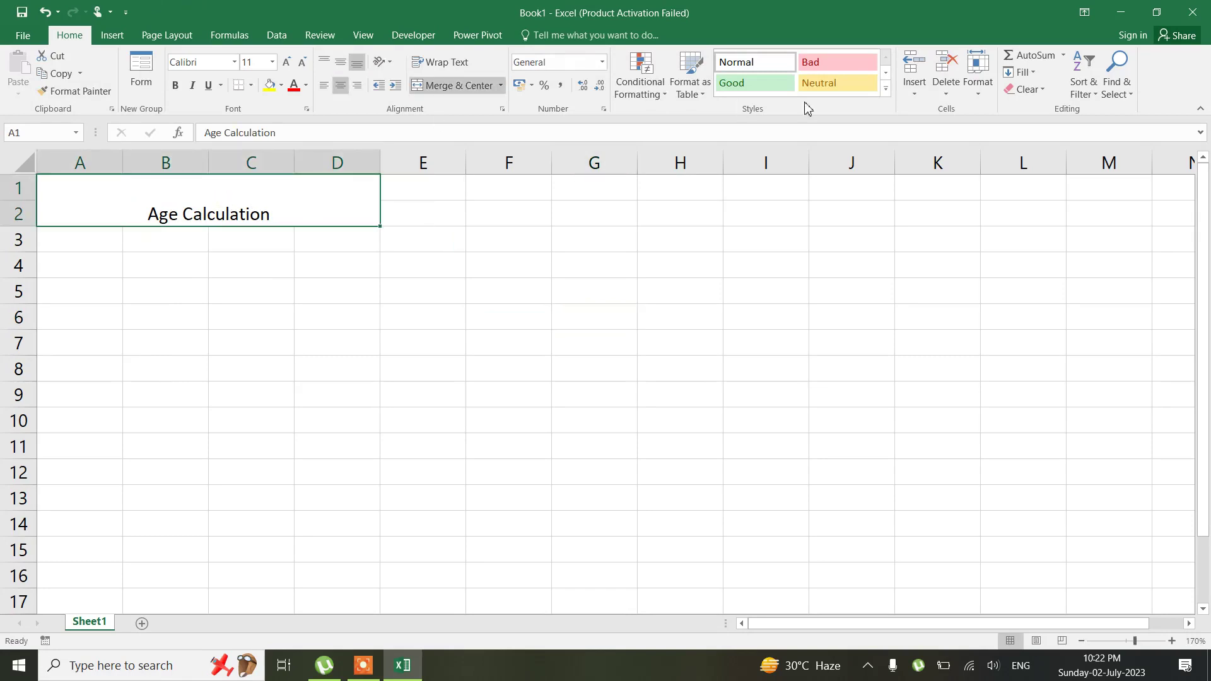
{"action": "left_click", "coordinate": [830, 82]}
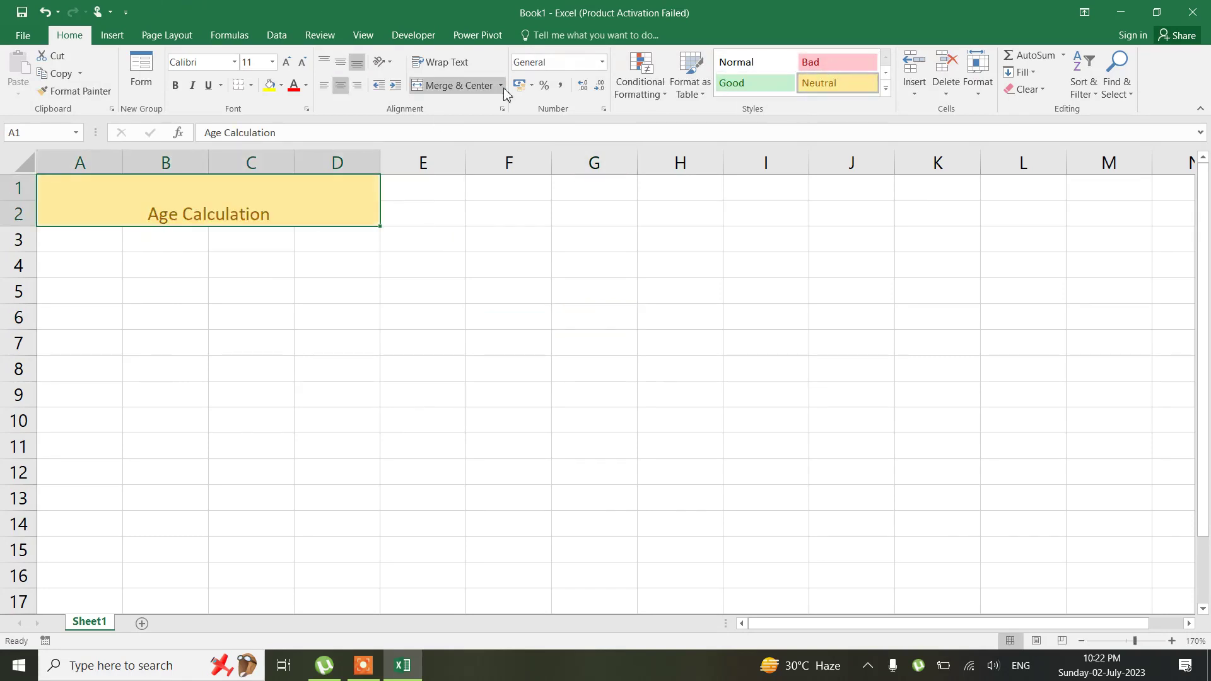
{"action": "double_click", "coordinate": [272, 64]}
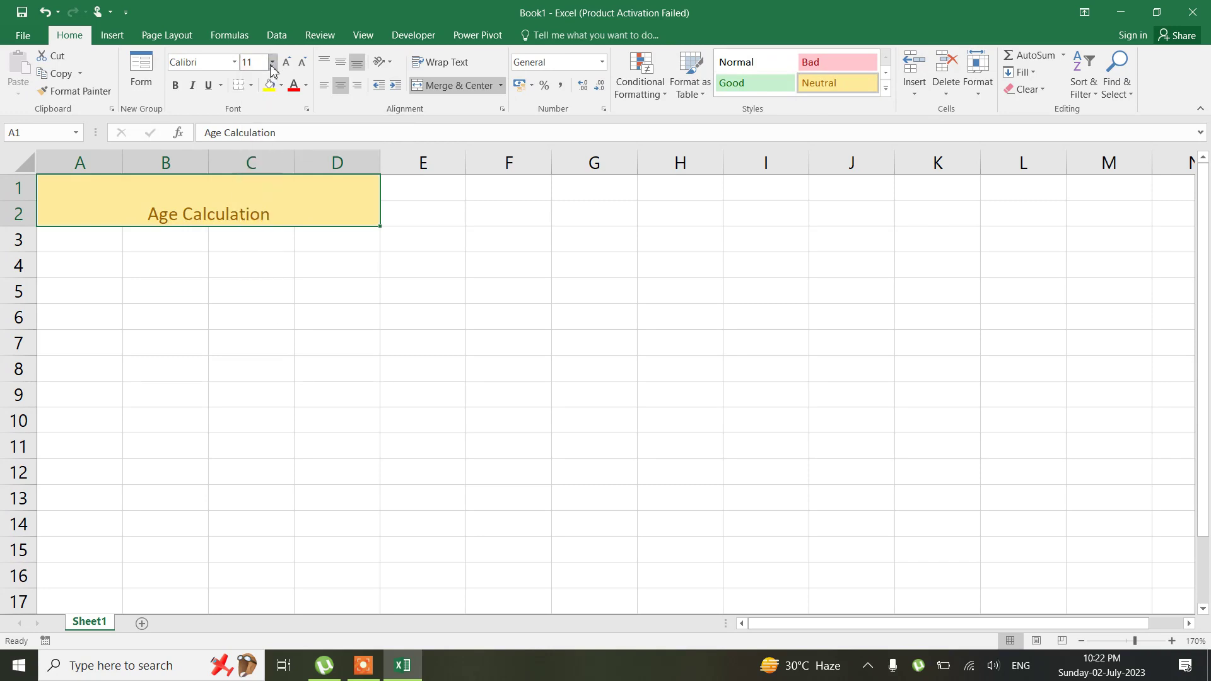
{"action": "left_click", "coordinate": [272, 63]}
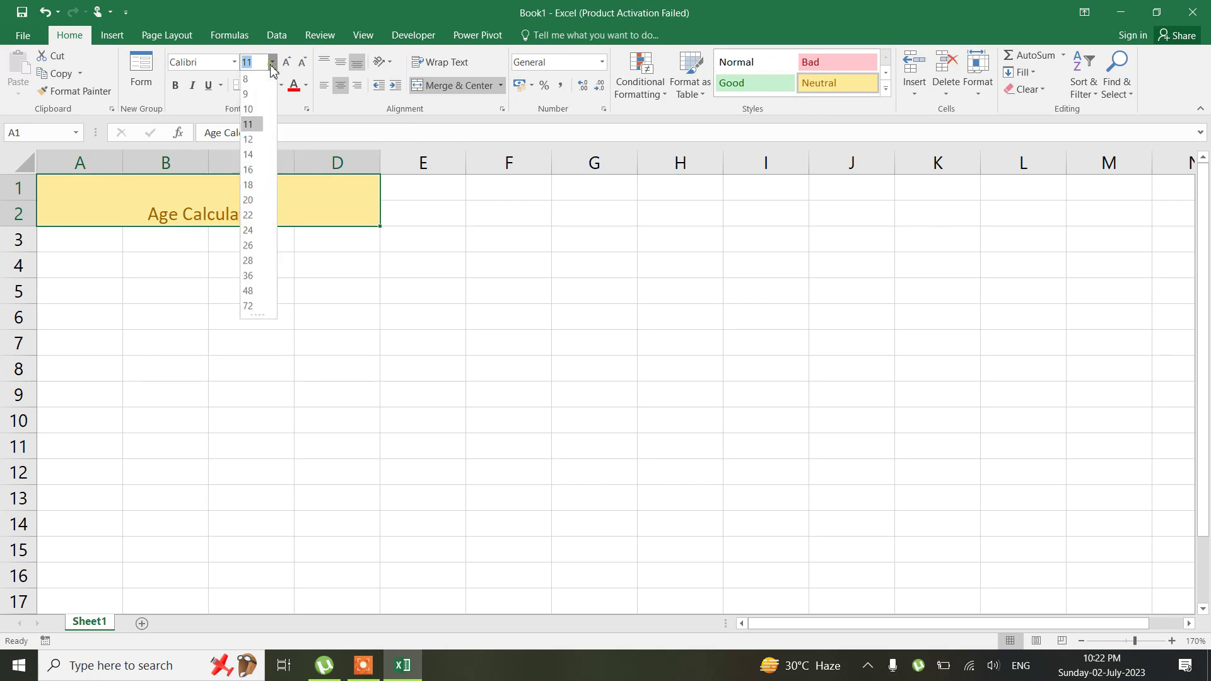
{"action": "left_click", "coordinate": [249, 215]}
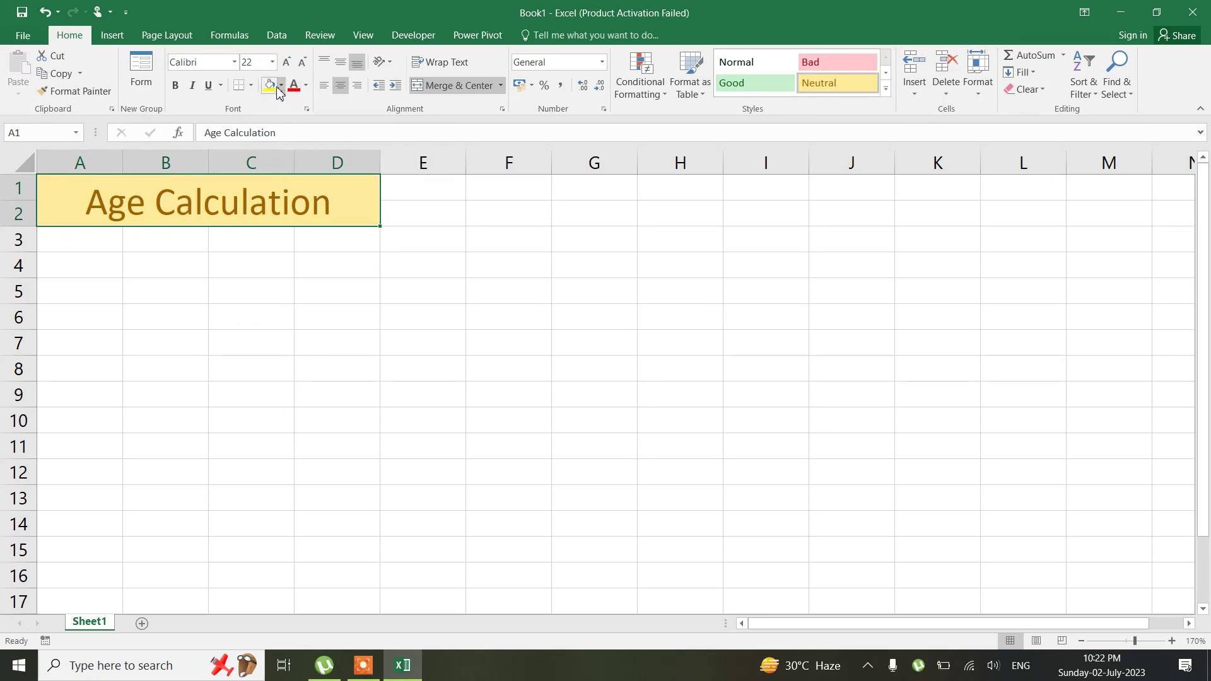
{"action": "left_click", "coordinate": [250, 85]}
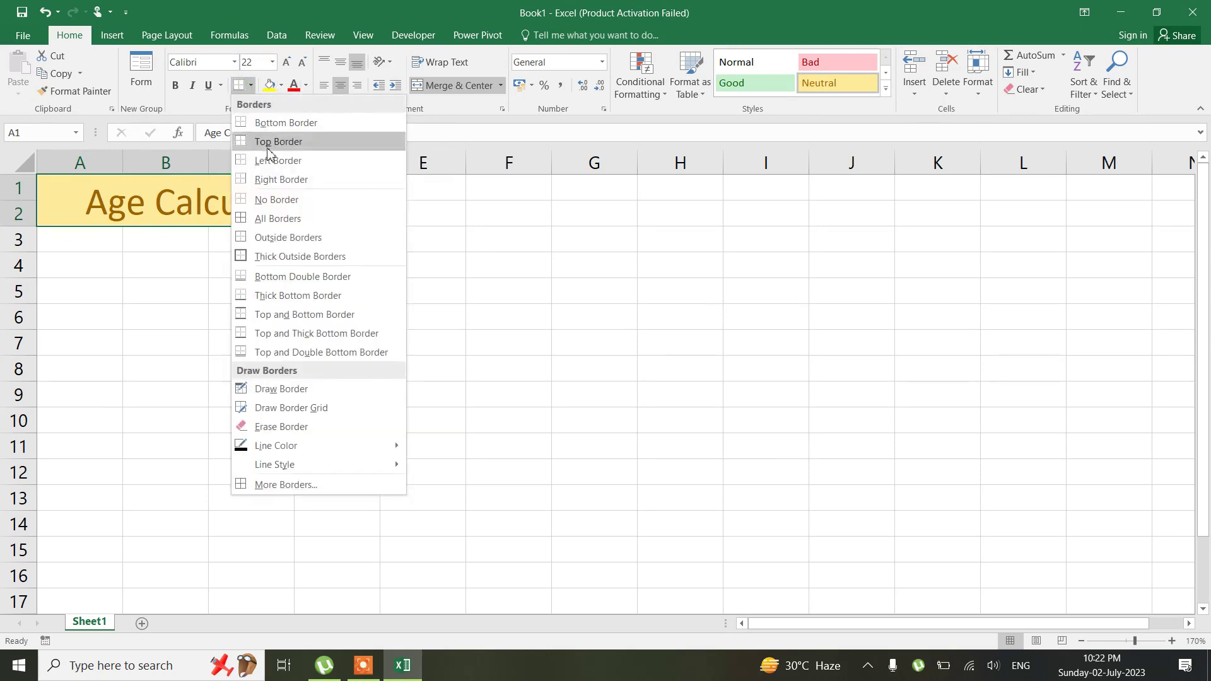
{"action": "left_click", "coordinate": [279, 218]}
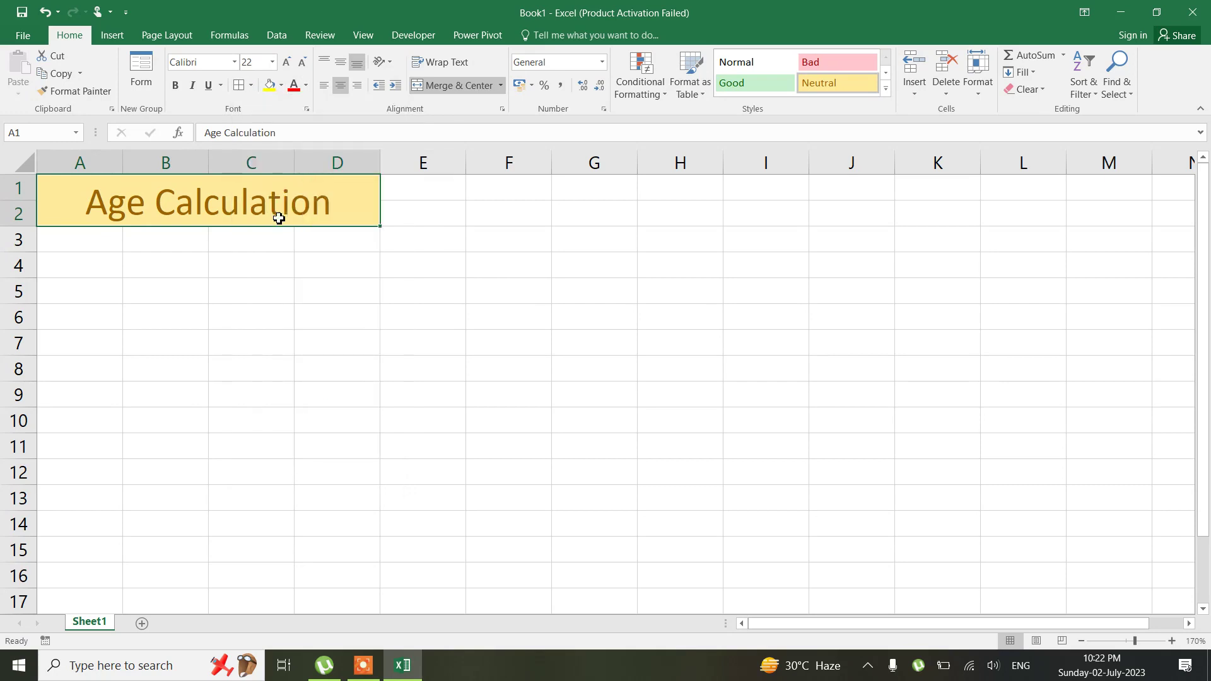
Enter the row labels DOB, Year, Month and Days in cells A3 to A6
{"action": "left_click", "coordinate": [101, 248]}
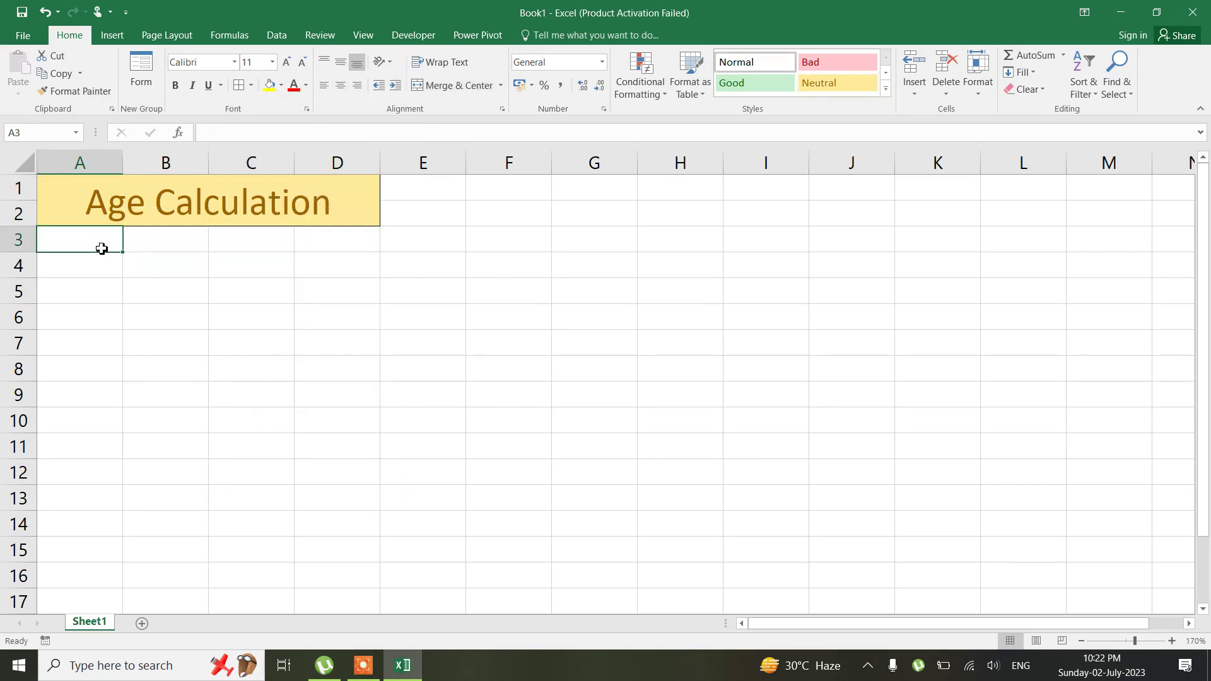
{"action": "type", "text": "DOB"}
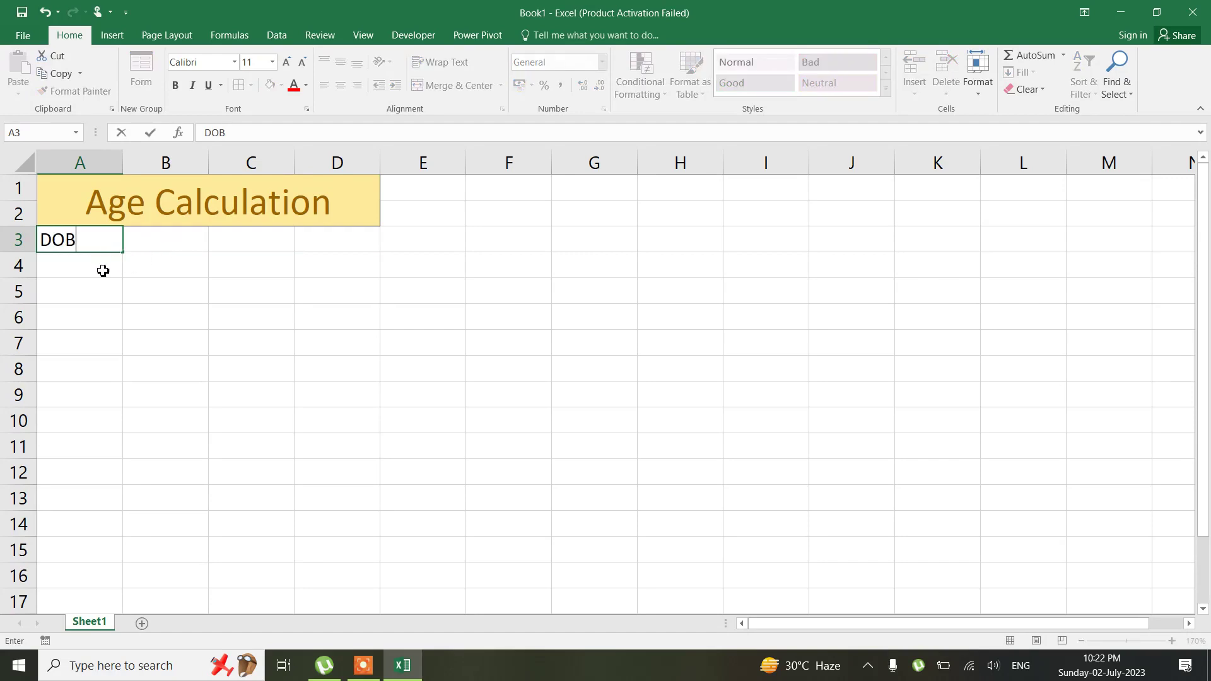
{"action": "left_click", "coordinate": [76, 271]}
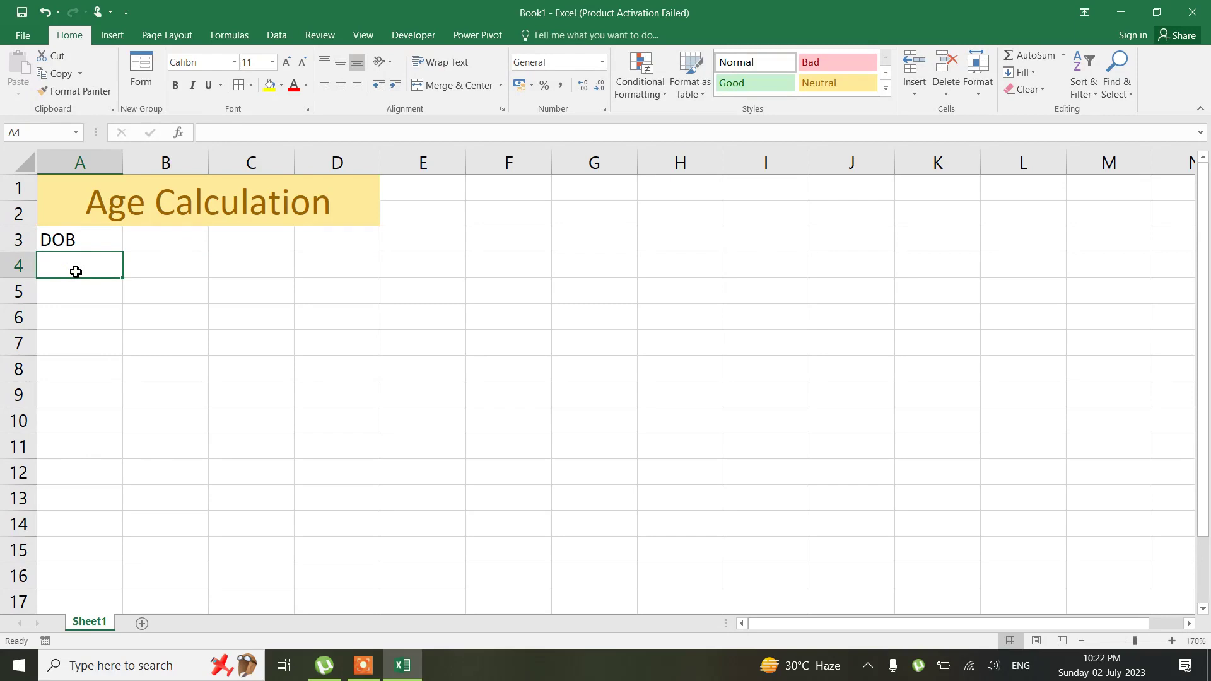
{"action": "type", "text": "Yaer"}
{"action": "key", "text": "BackSpace"}
{"action": "key", "text": "BackSpace"}
{"action": "key", "text": "BackSpace"}
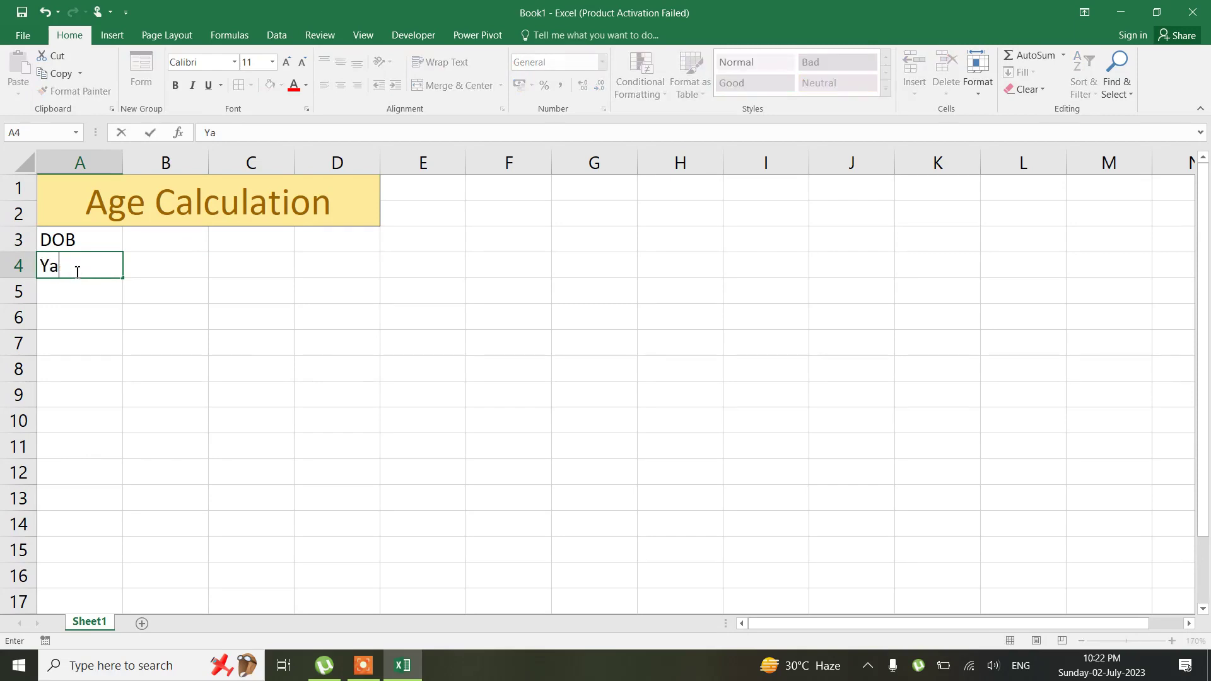
{"action": "type", "text": "er"}
{"action": "key", "text": "BackSpace"}
{"action": "type", "text": "ar"}
{"action": "key", "text": "Return"}
{"action": "type", "text": "Month"}
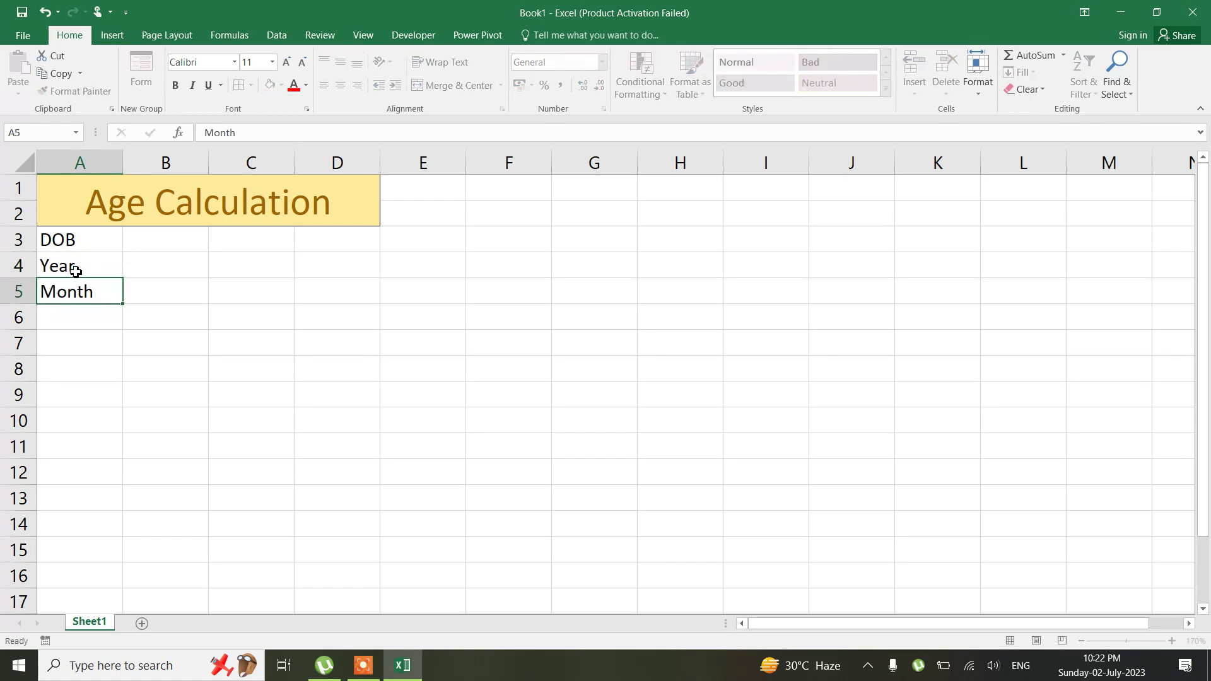
{"action": "key", "text": "Return"}
{"action": "type", "text": "Days"}
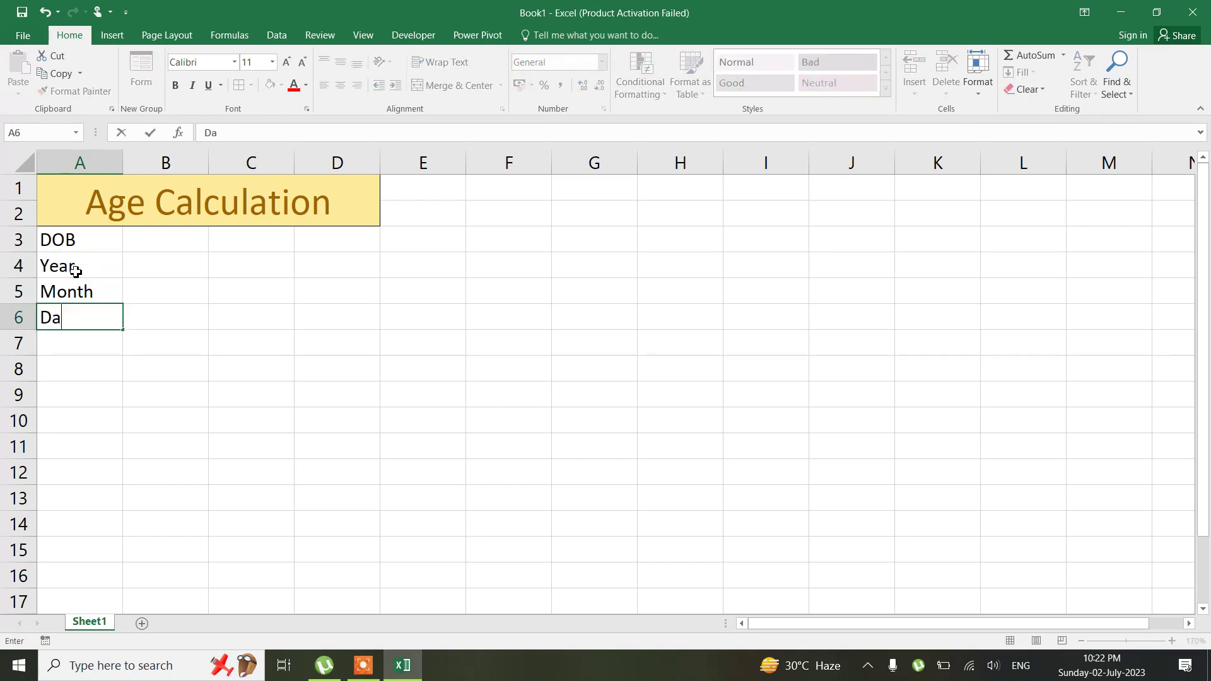
Enter the date of birth in cell B3, next to the DOB label, in day/month/year order
{"action": "left_click", "coordinate": [147, 244]}
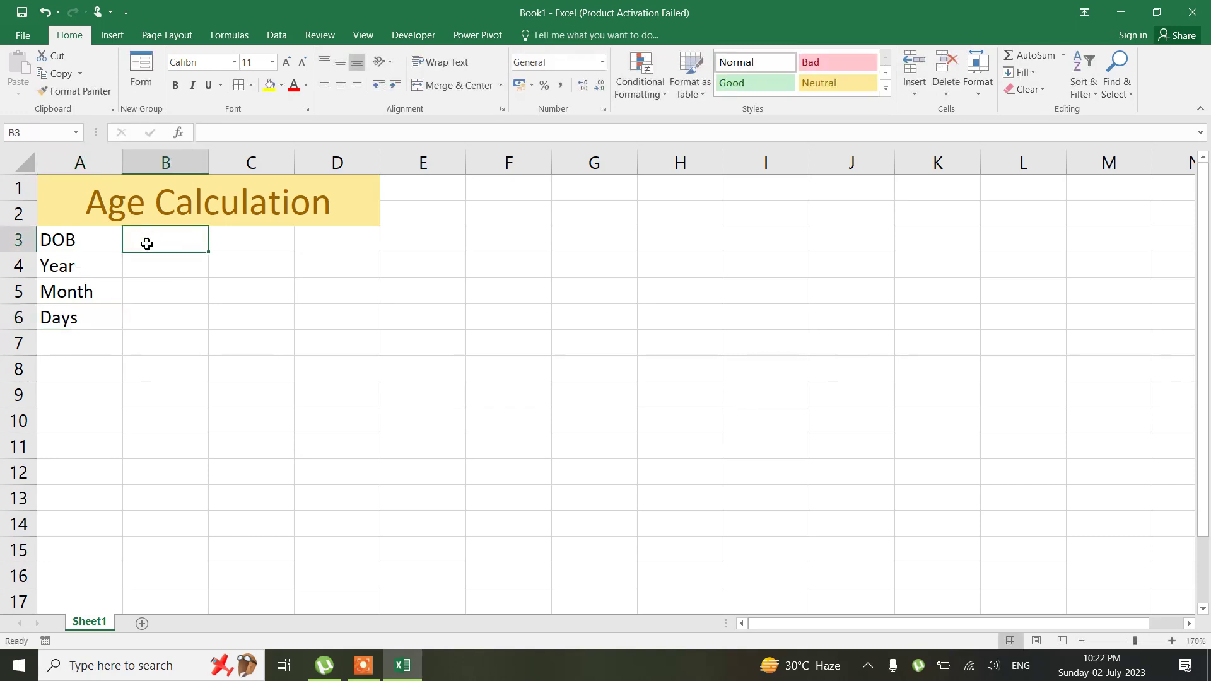
{"action": "type", "text": "13"}
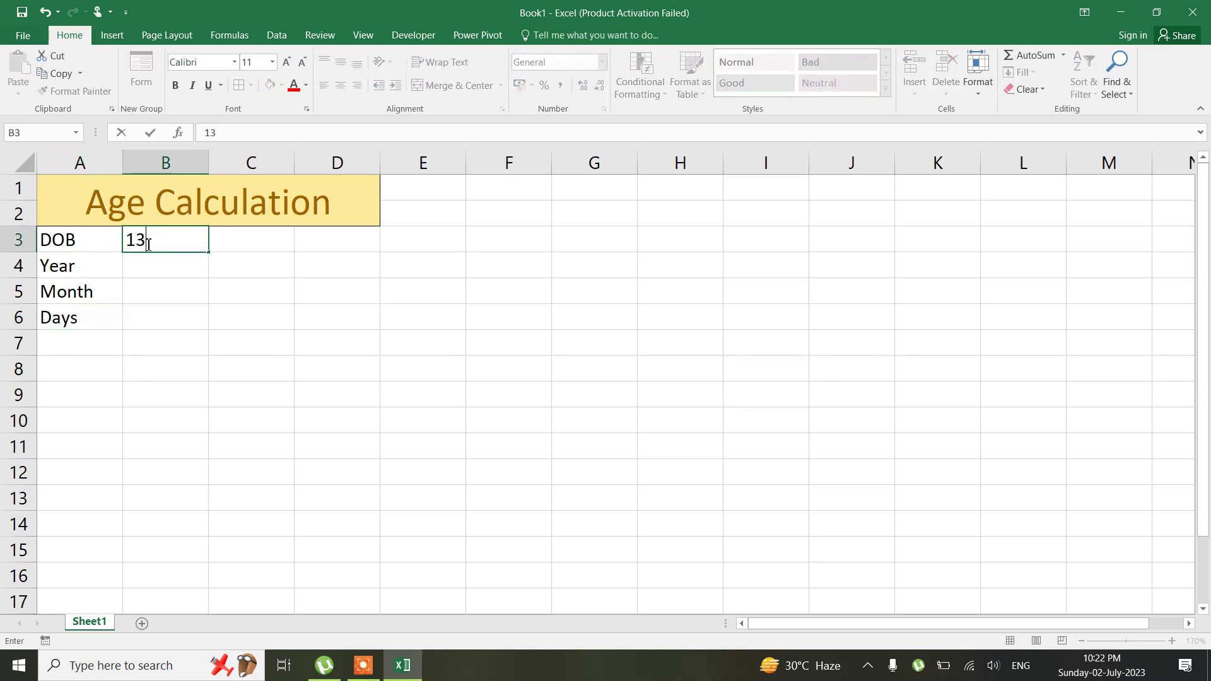
{"action": "type", "text": "/02/19"}
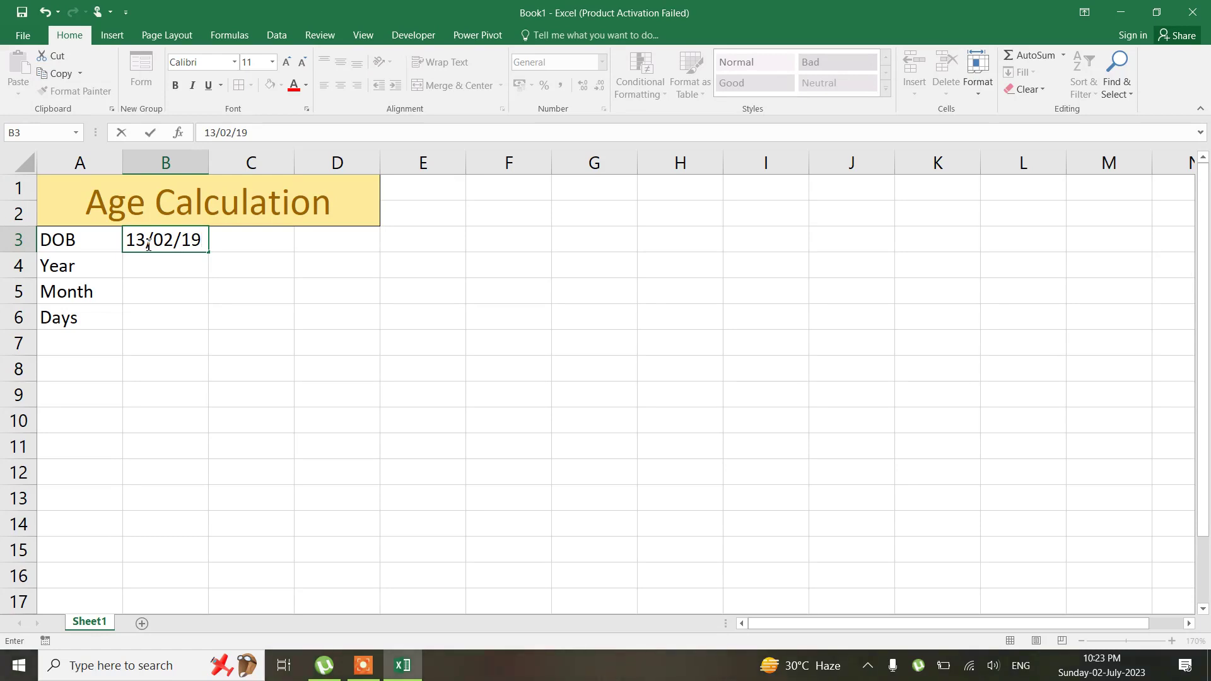
{"action": "type", "text": "67"}
{"action": "key", "text": "Return"}
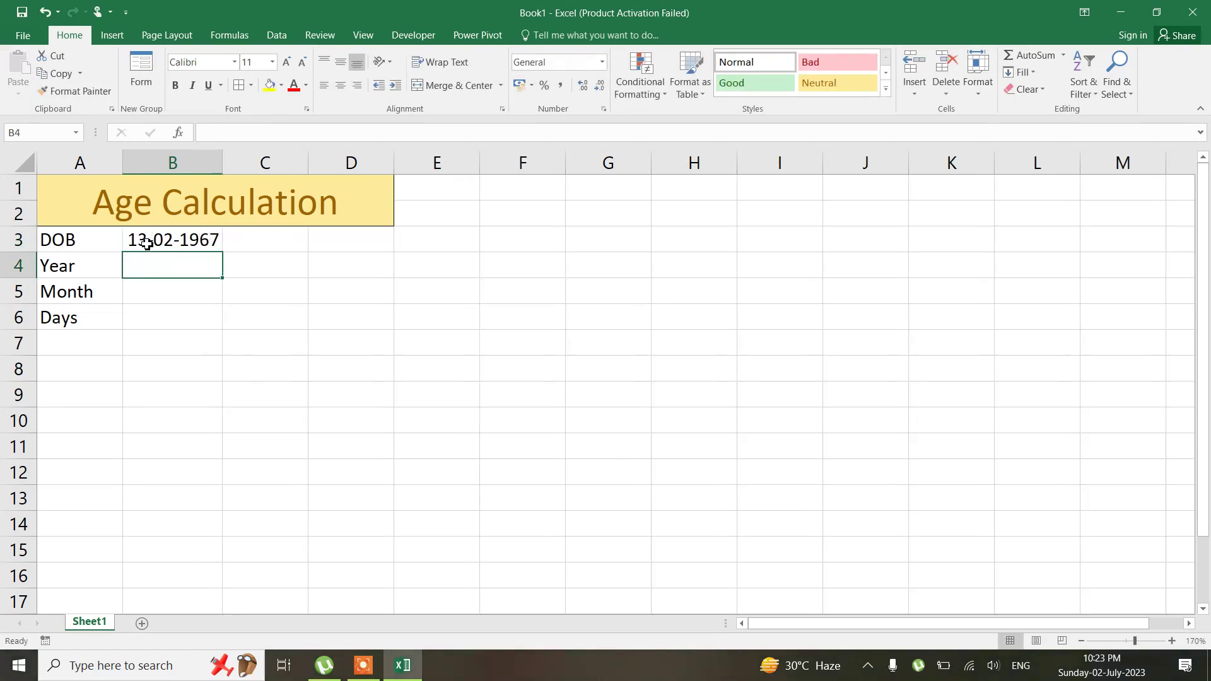
Widen column B and calculate the completed years in cell B4 with =DATEDIF(B3,TODAY(),"Y")
{"action": "left_click", "coordinate": [211, 239]}
{"action": "left_click_drag", "start_coordinate": [224, 163], "coordinate": [268, 162]}
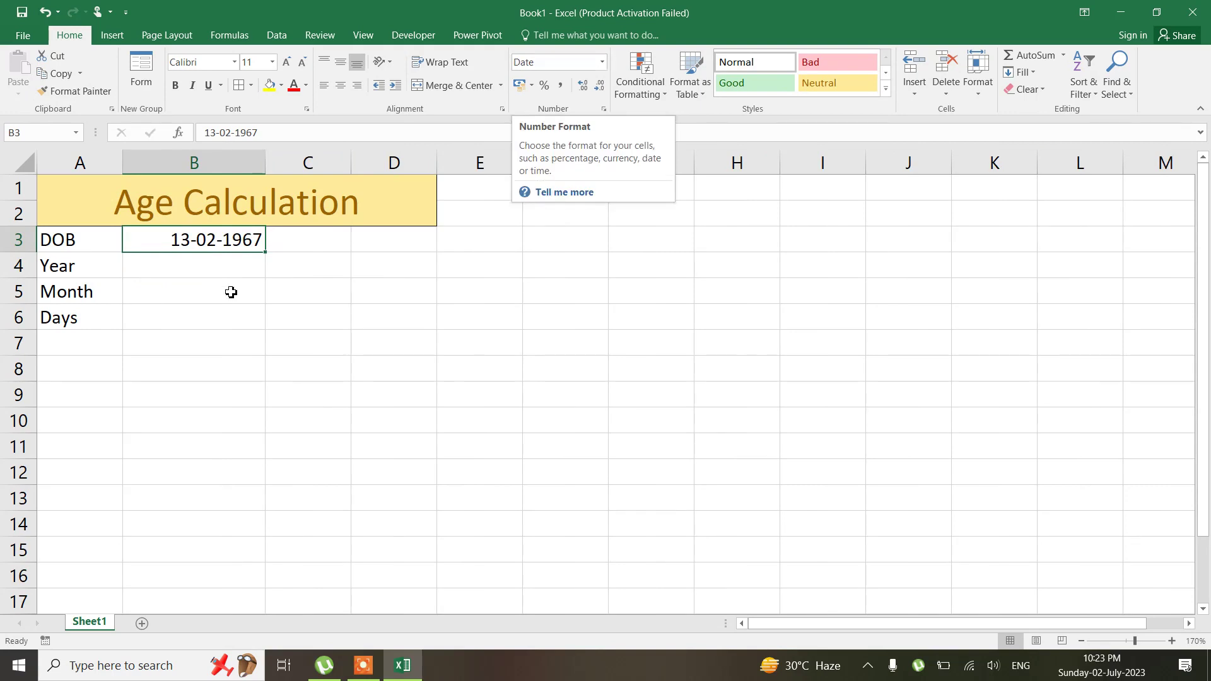
{"action": "left_click", "coordinate": [195, 271]}
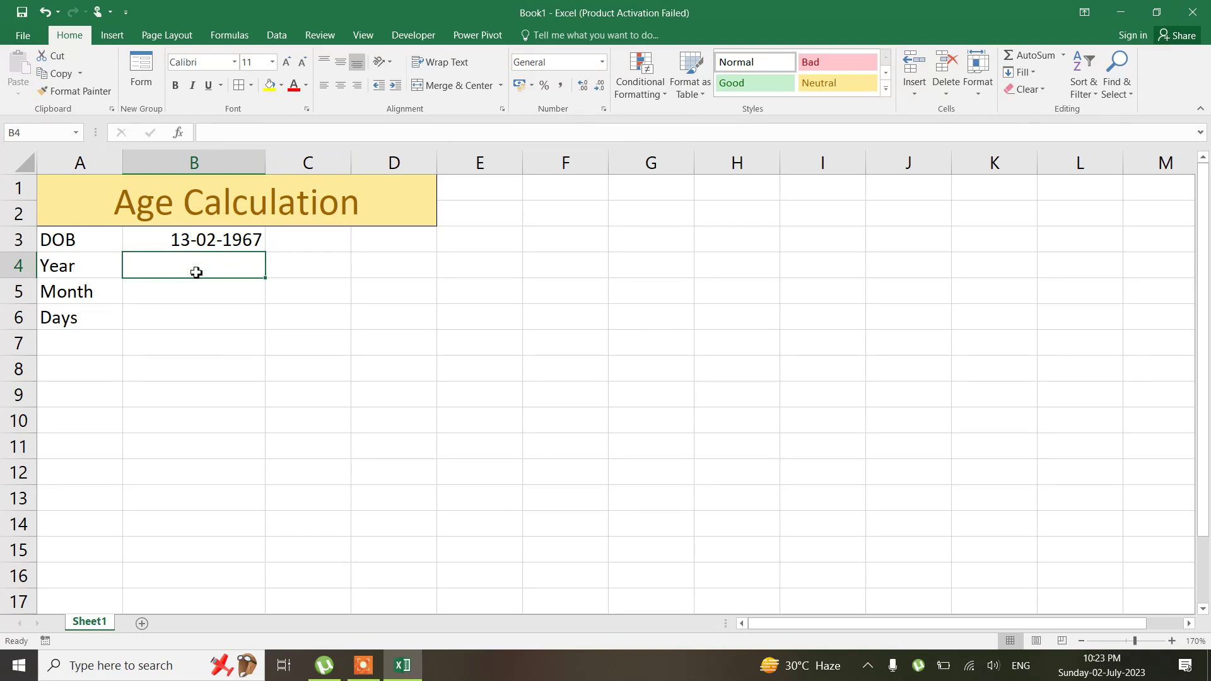
{"action": "type", "text": "=datedi"}
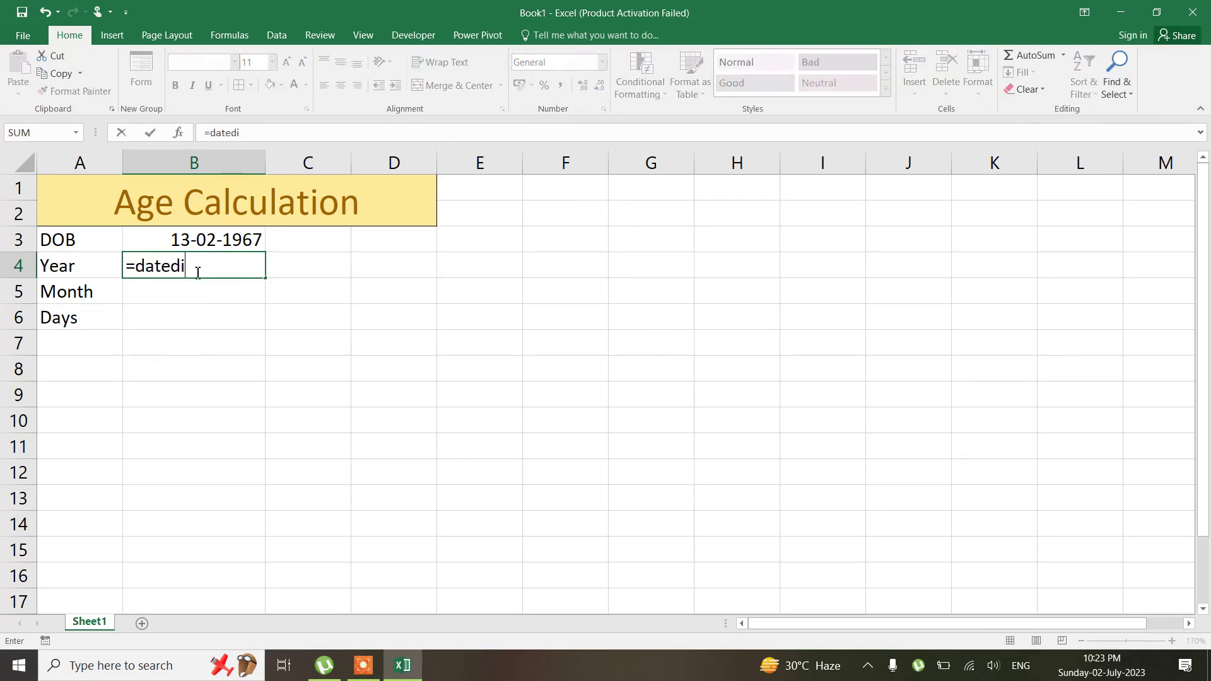
{"action": "type", "text": "f("}
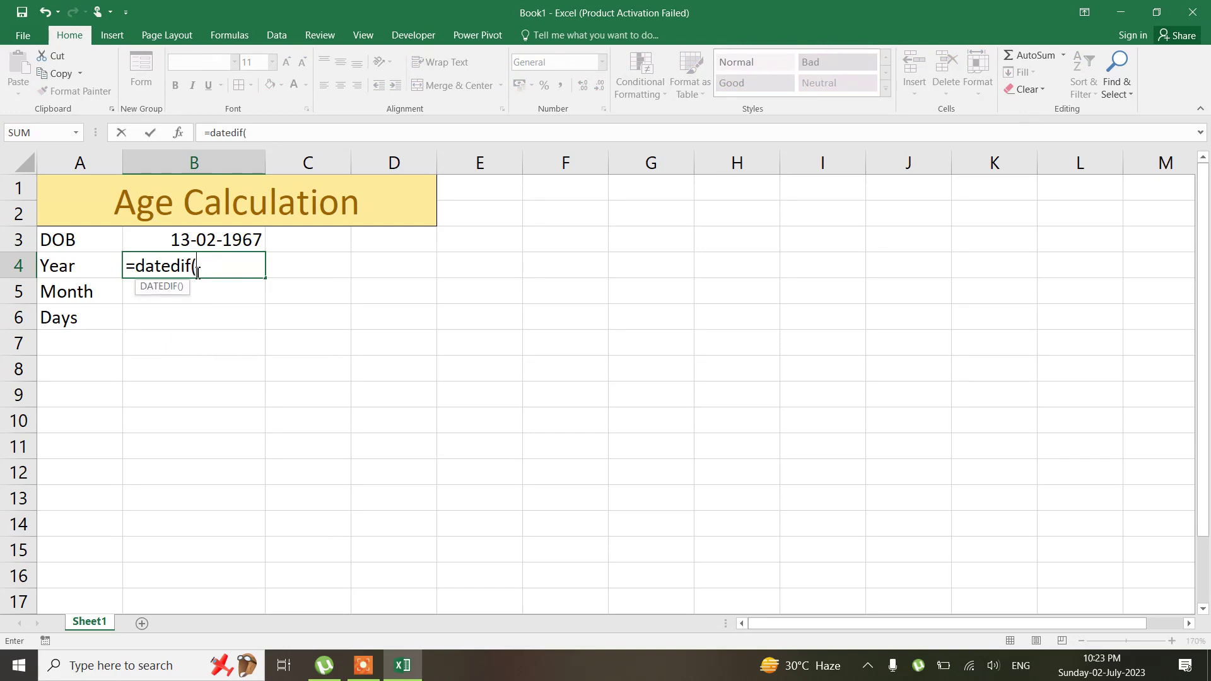
{"action": "left_click", "coordinate": [209, 239]}
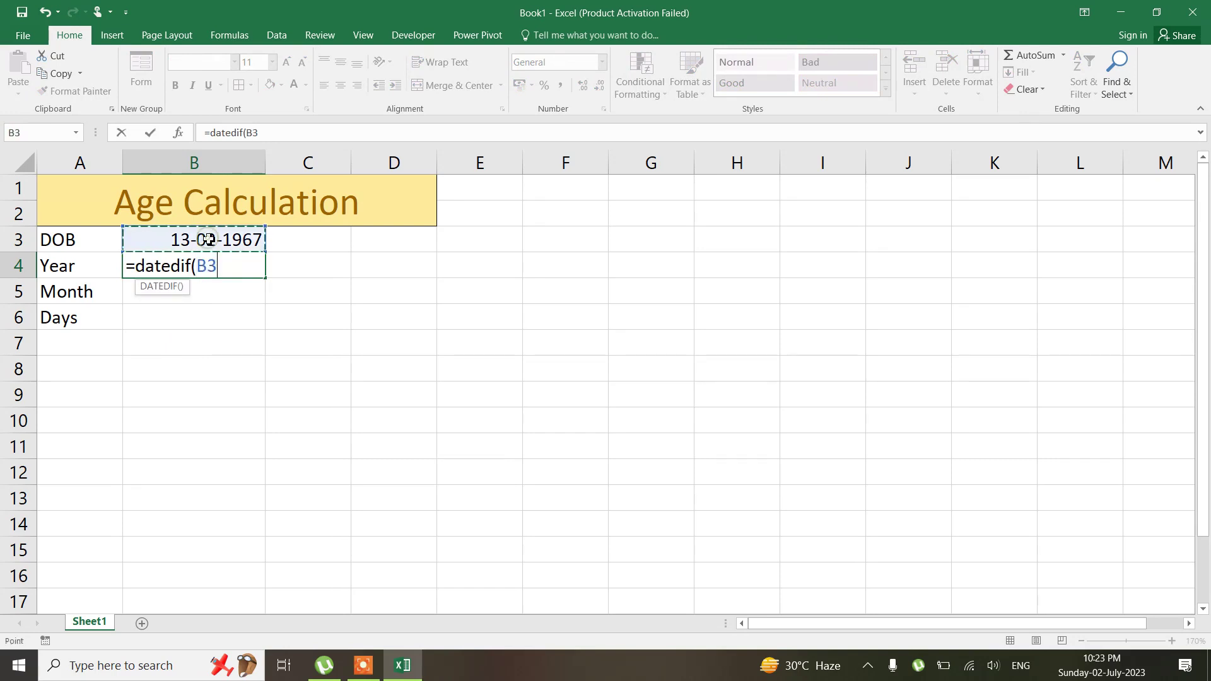
{"action": "type", "text": ",Toda"}
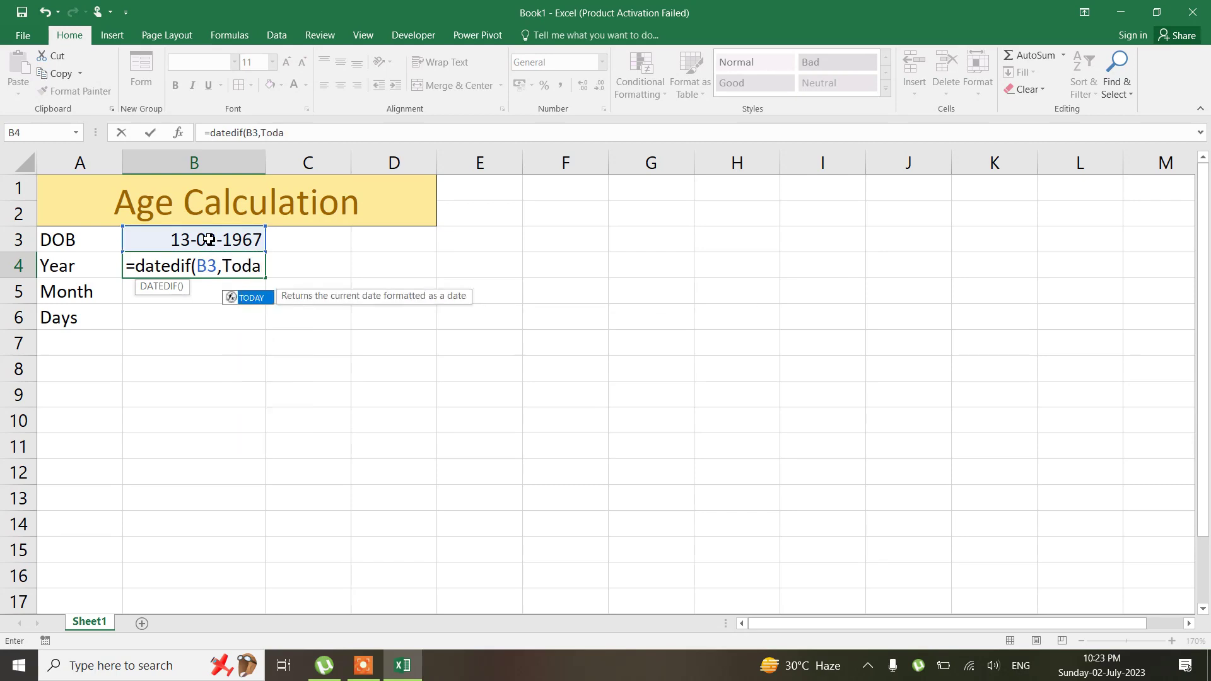
{"action": "key", "text": "Tab"}
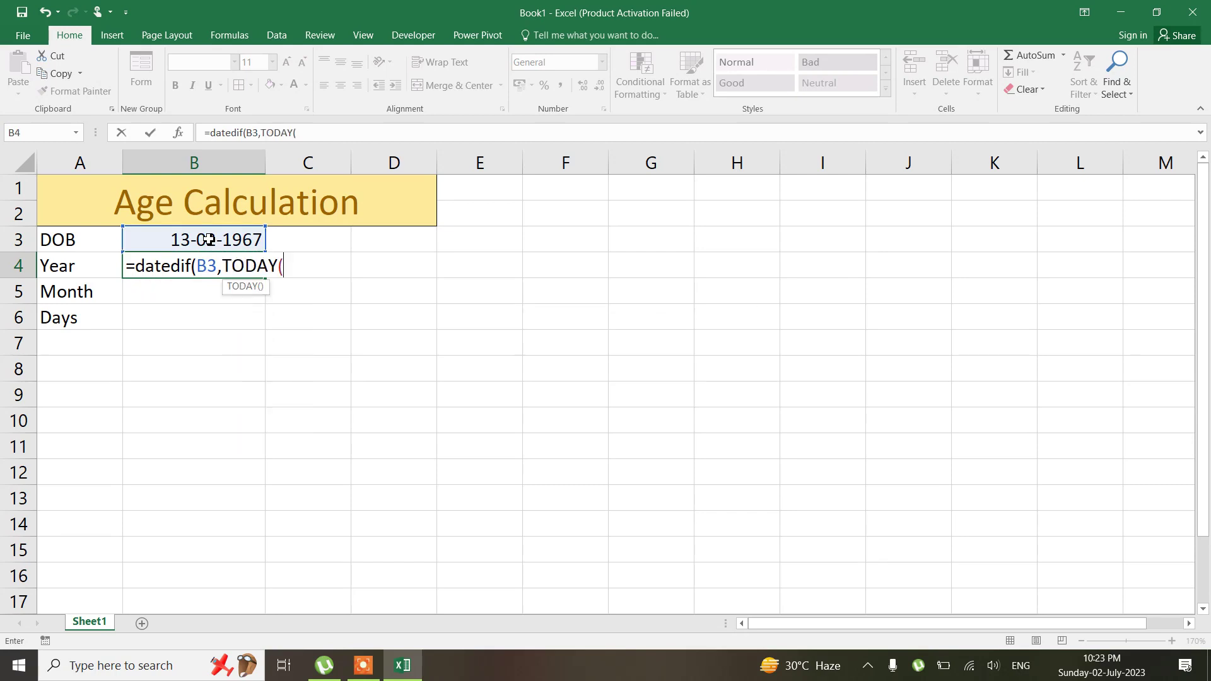
{"action": "key", "text": "Up"}
{"action": "key", "text": "Up"}
{"action": "key", "text": "BackSpace"}
{"action": "key", "text": "BackSpace"}
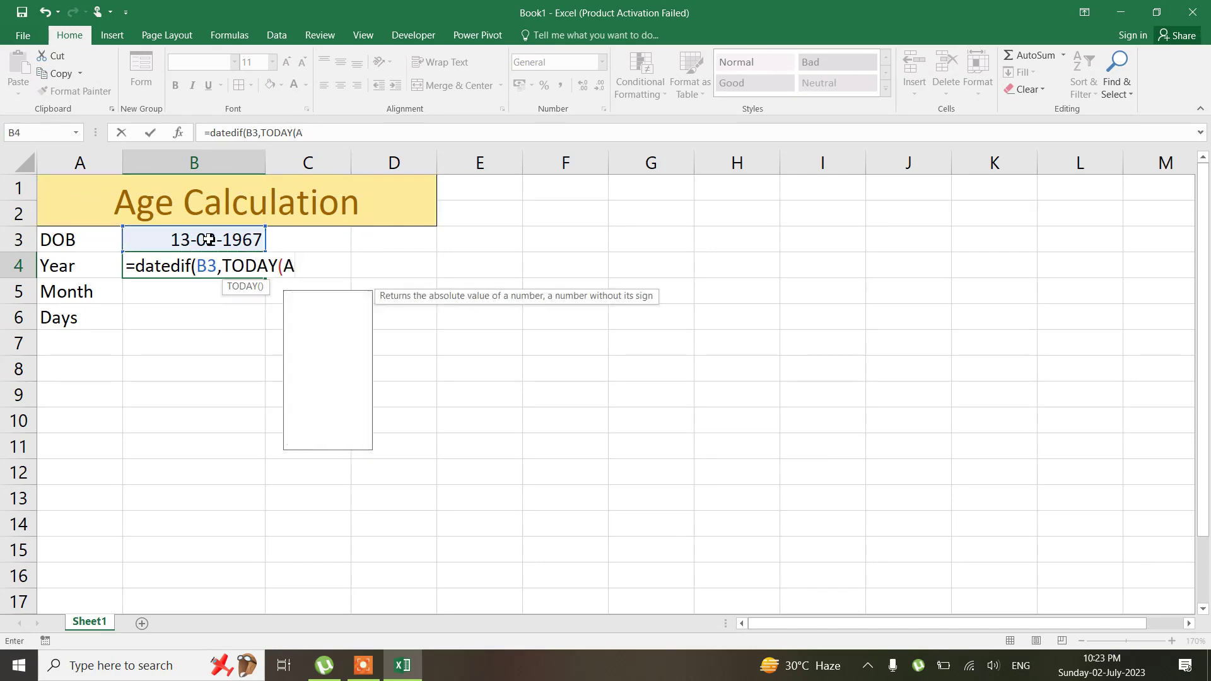
{"action": "type", "text": ")"}
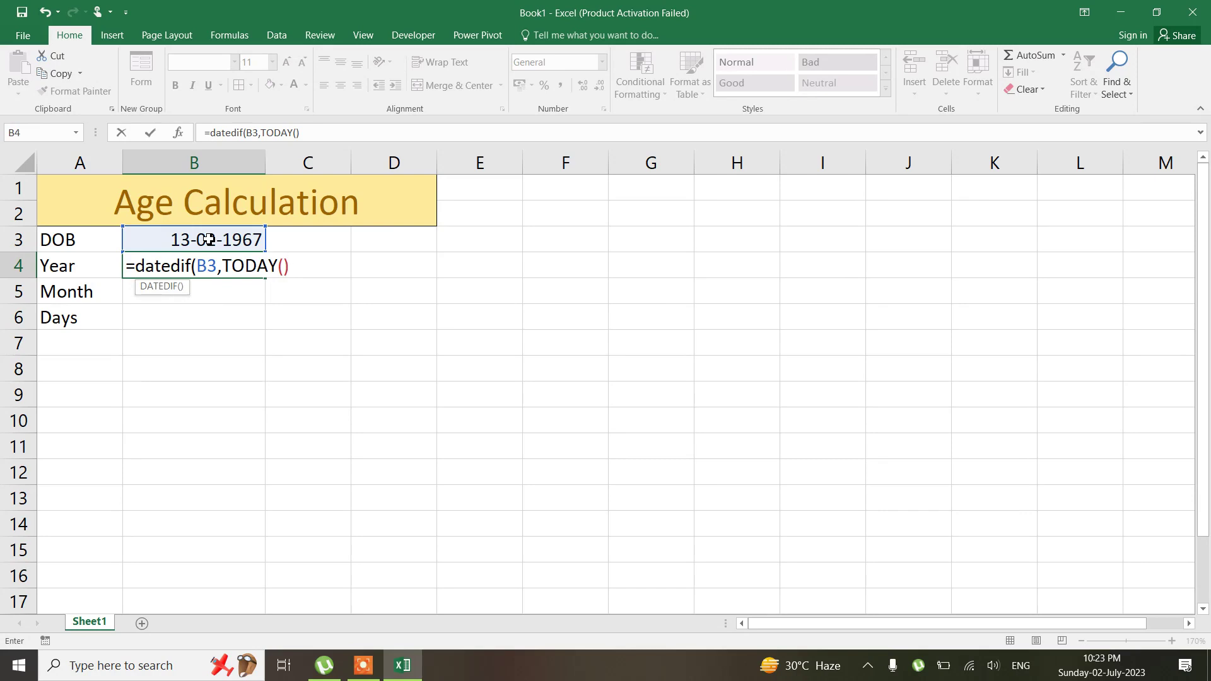
{"action": "type", "text": ",\"Y\")"}
{"action": "key", "text": "Return"}
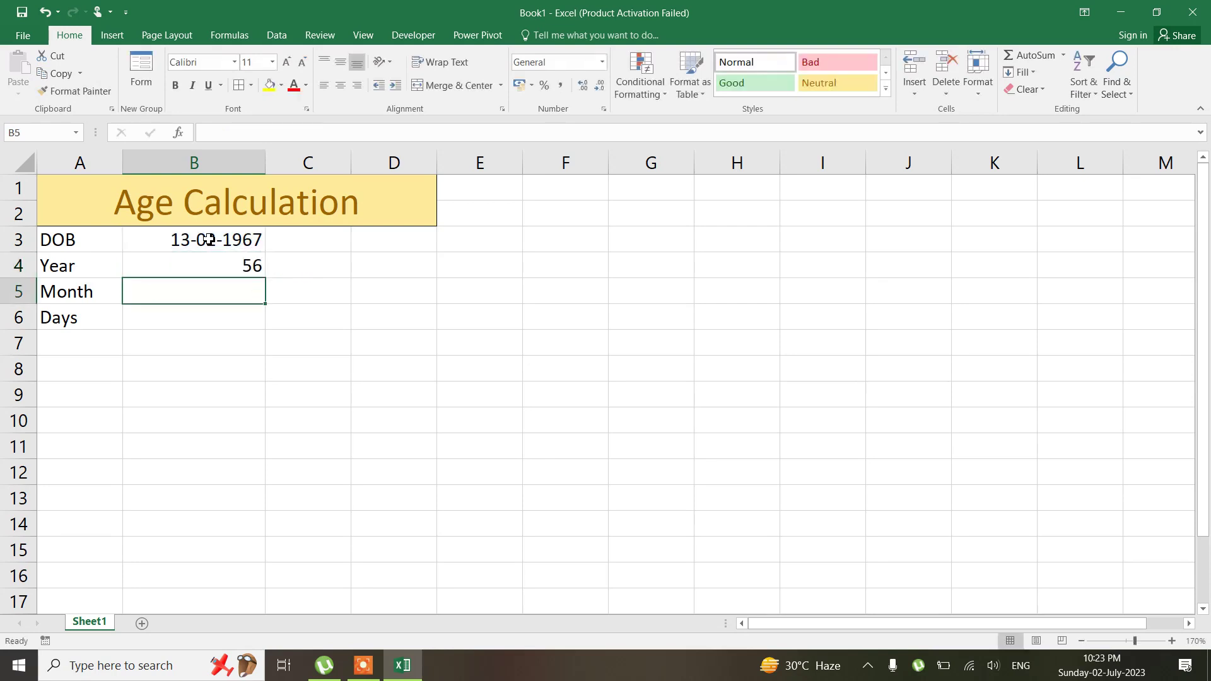
Fill the Year formula from B4 down to B6 and change the unit in the Month formula in B5 to "YM"
{"action": "key", "text": "Up"}
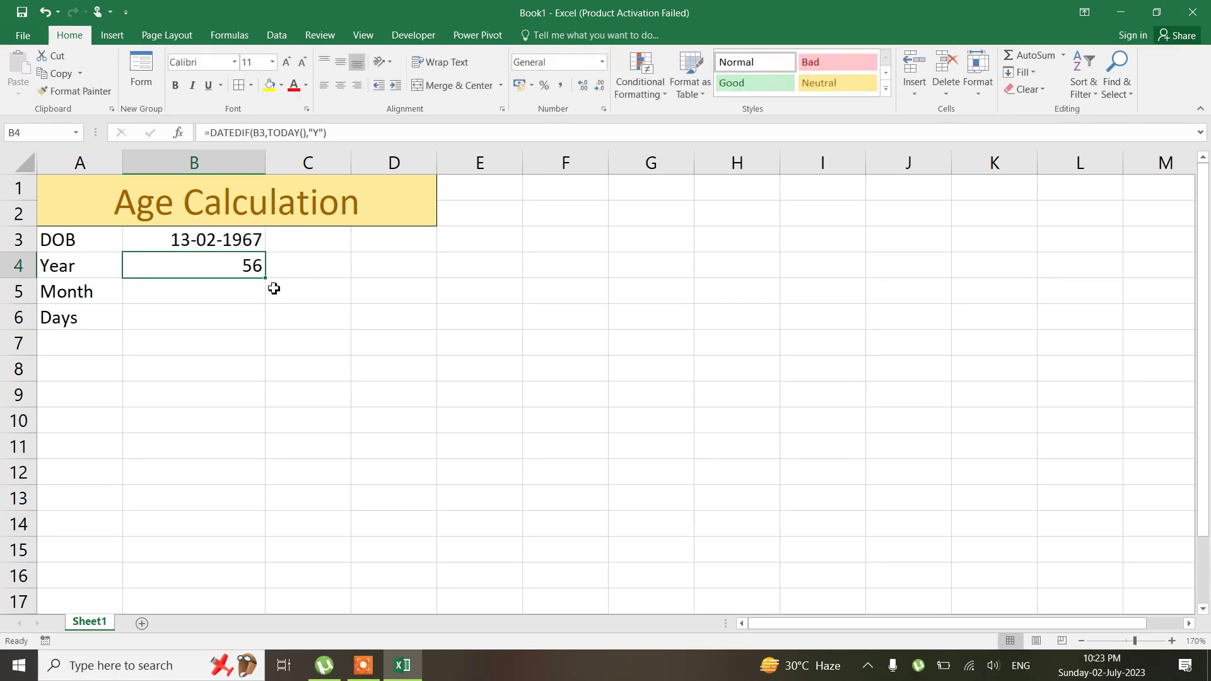
{"action": "left_click_drag", "start_coordinate": [267, 279], "coordinate": [266, 330]}
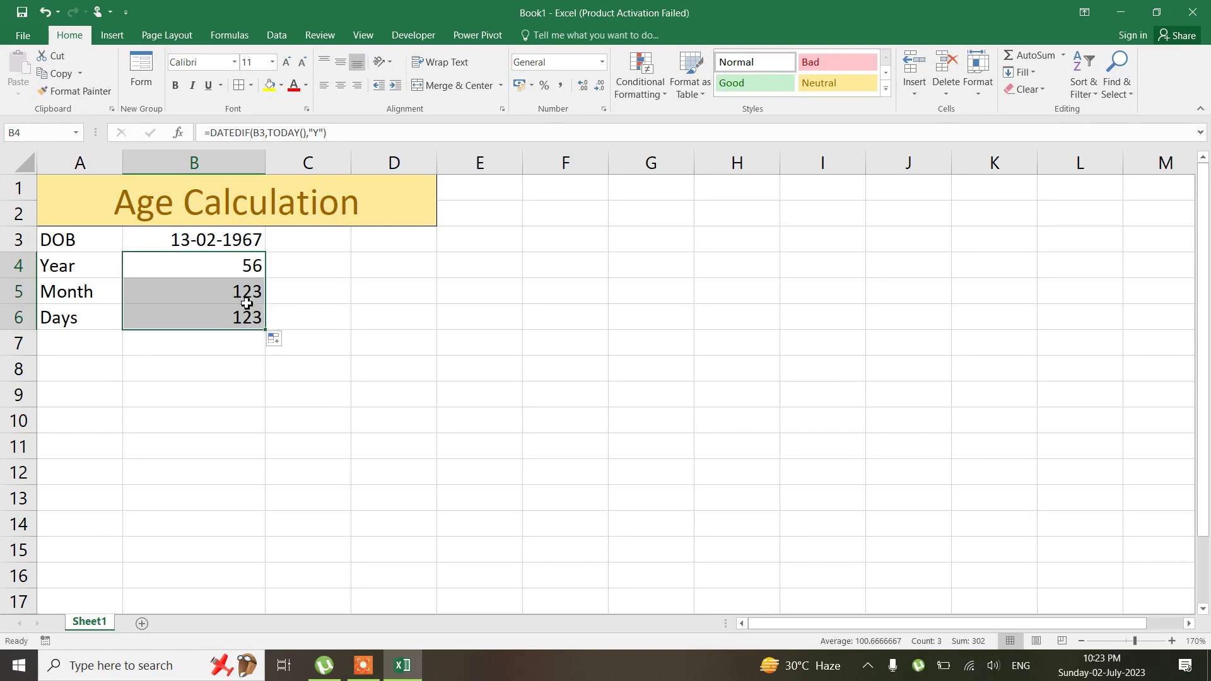
{"action": "left_click", "coordinate": [245, 297]}
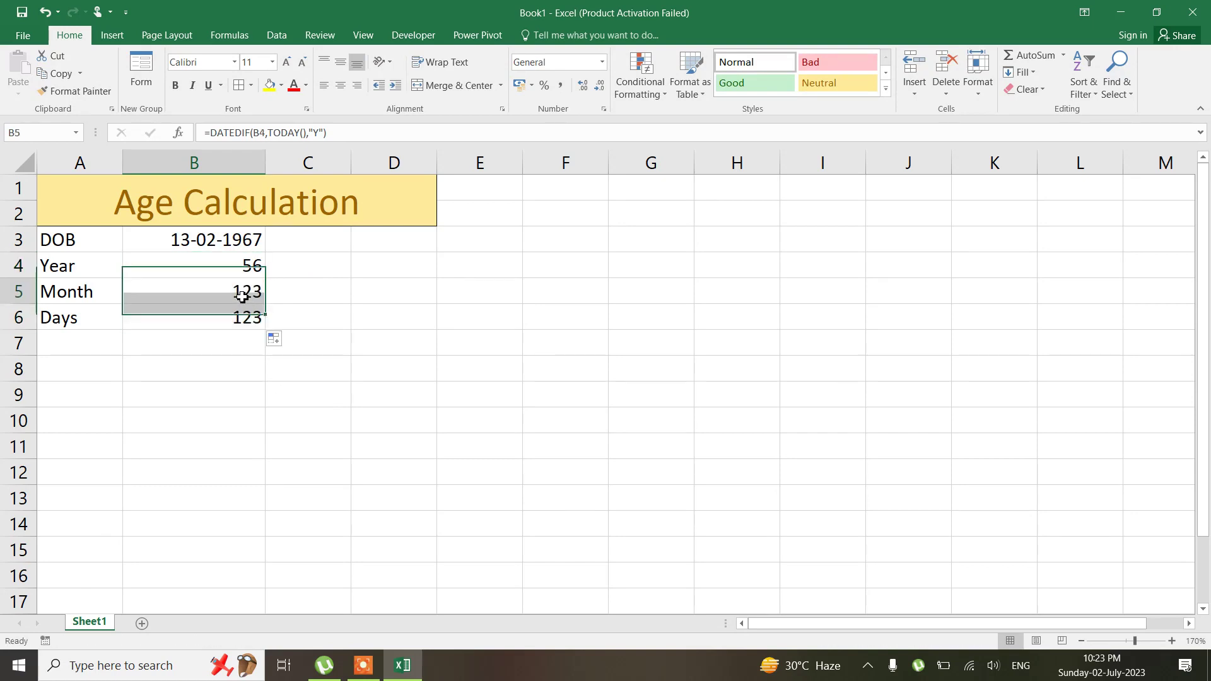
{"action": "left_click", "coordinate": [321, 134]}
{"action": "type", "text": "M"}
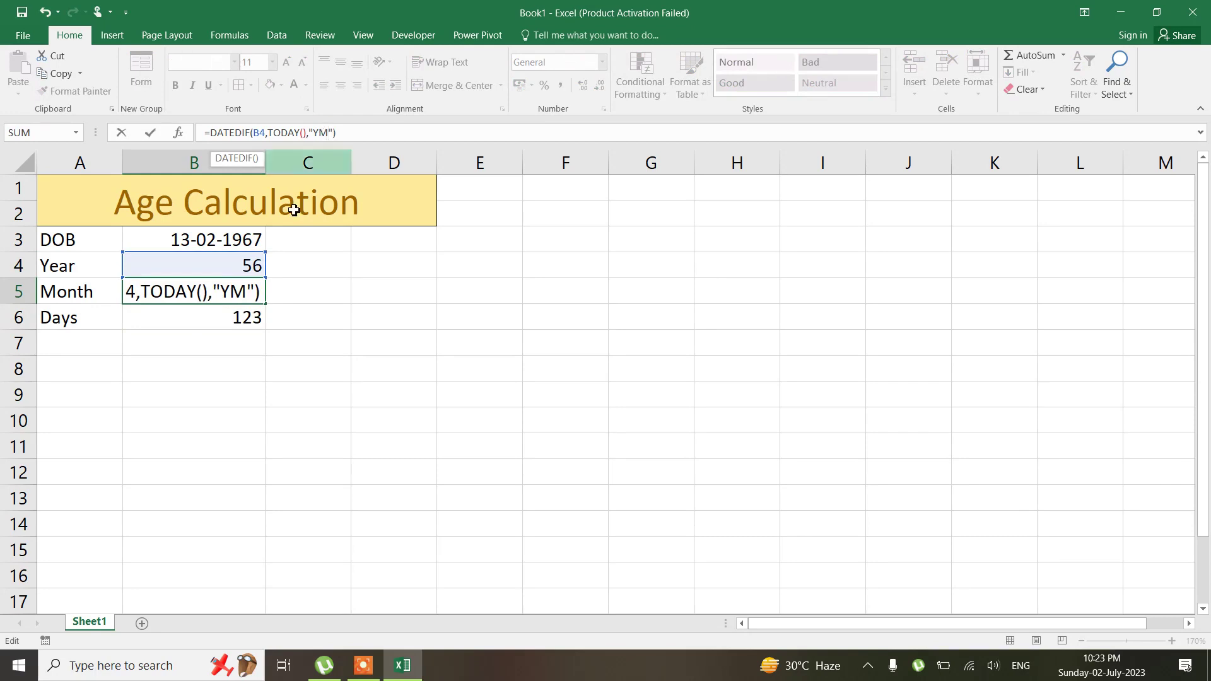
{"action": "key", "text": "Return"}
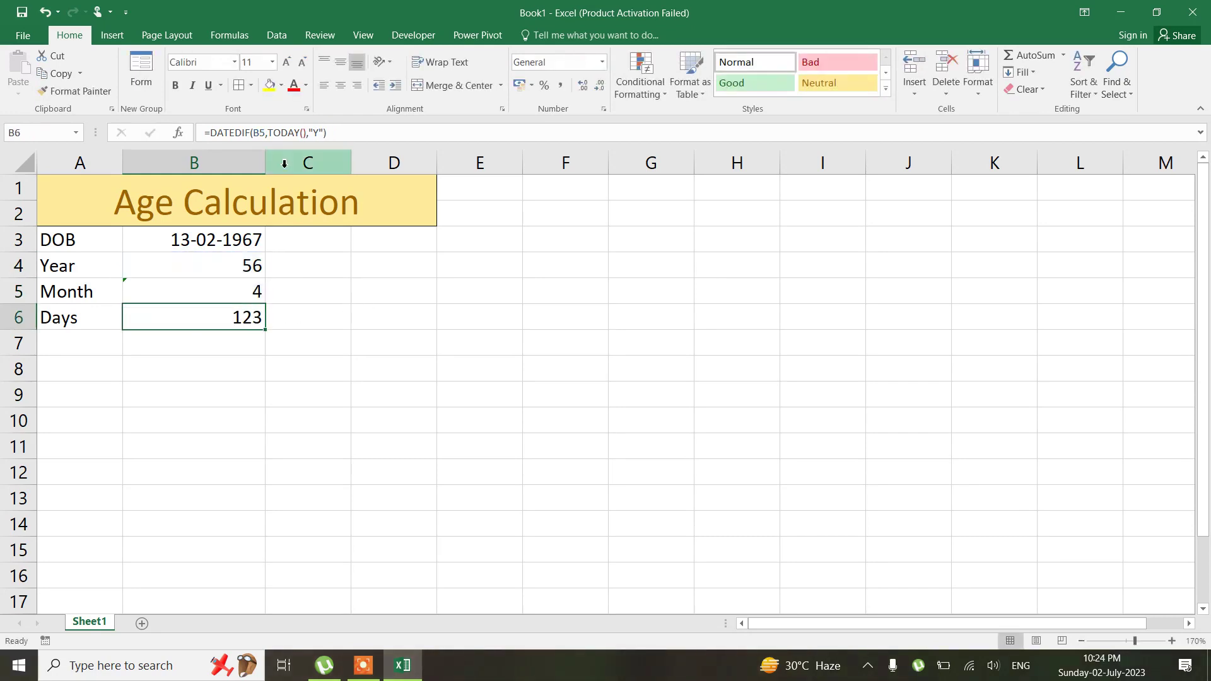
Change the unit argument of the DATEDIF formula in the Days cell B6 to "MD"
{"action": "left_click", "coordinate": [322, 132]}
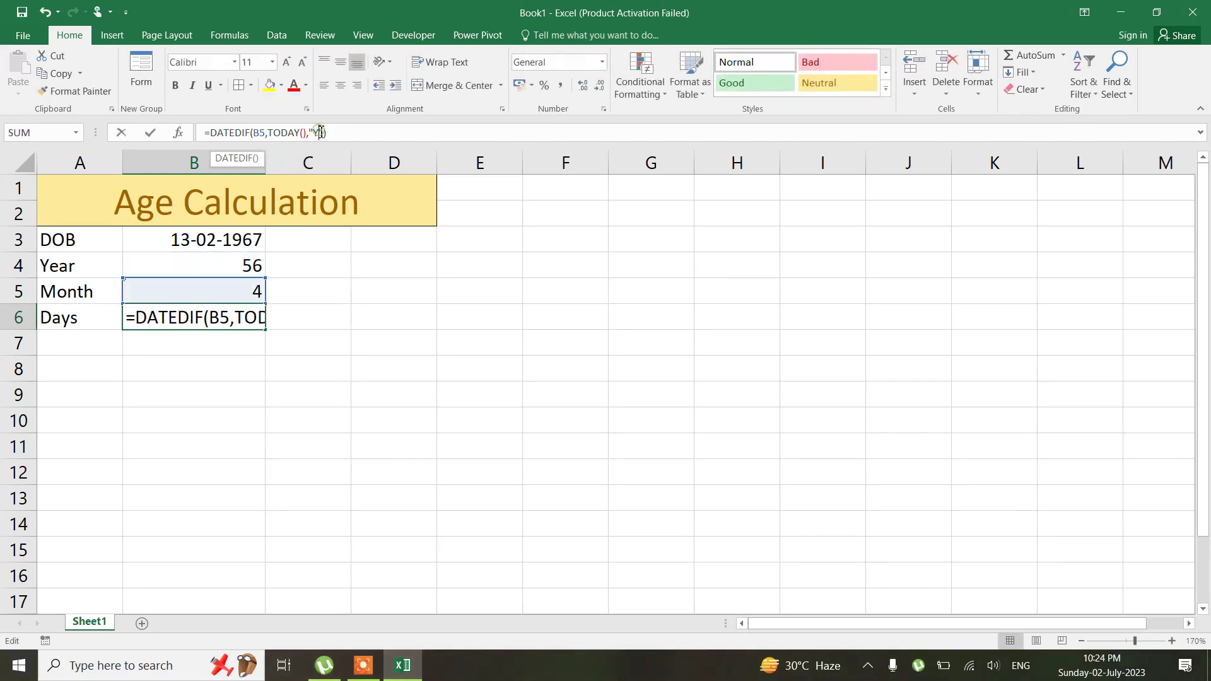
{"action": "key", "text": "BackSpace"}
{"action": "type", "text": "MD"}
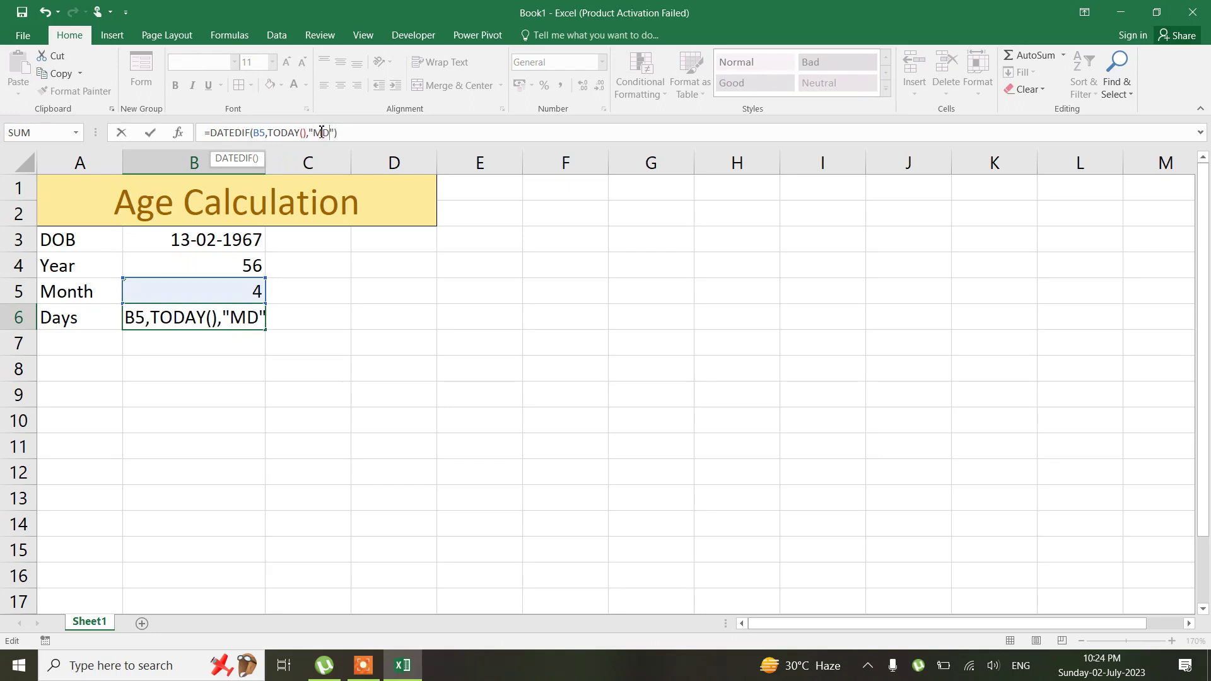
{"action": "left_click", "coordinate": [332, 288]}
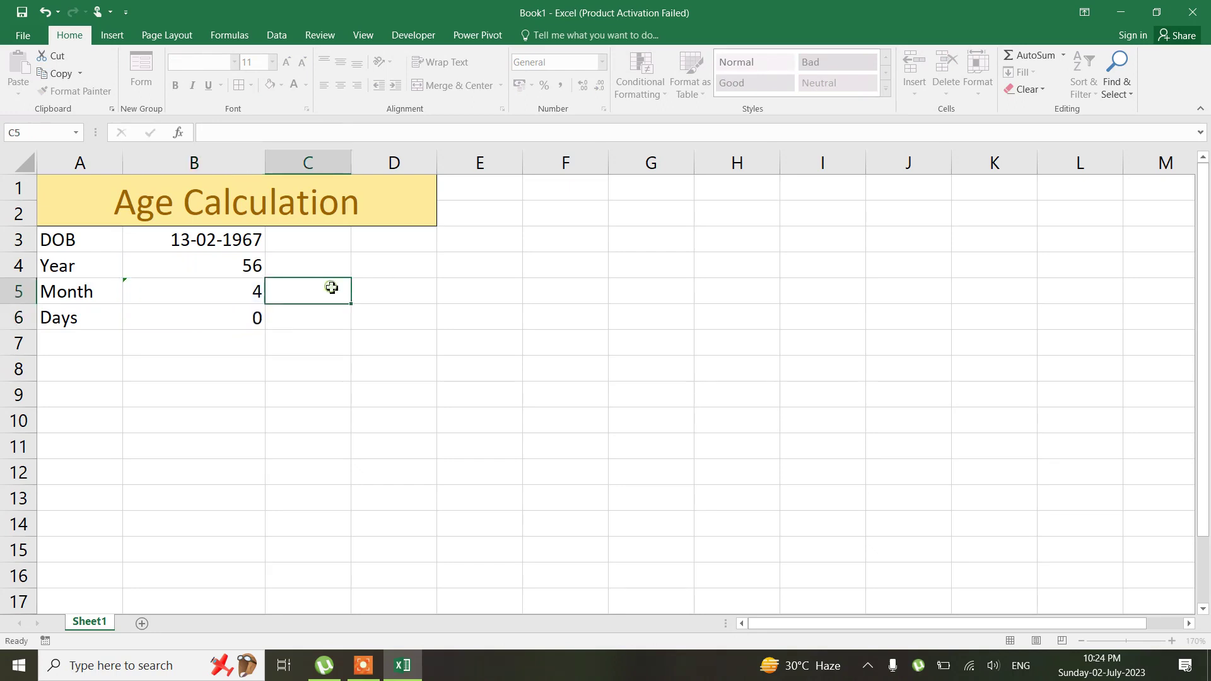
{"action": "left_click", "coordinate": [239, 327]}
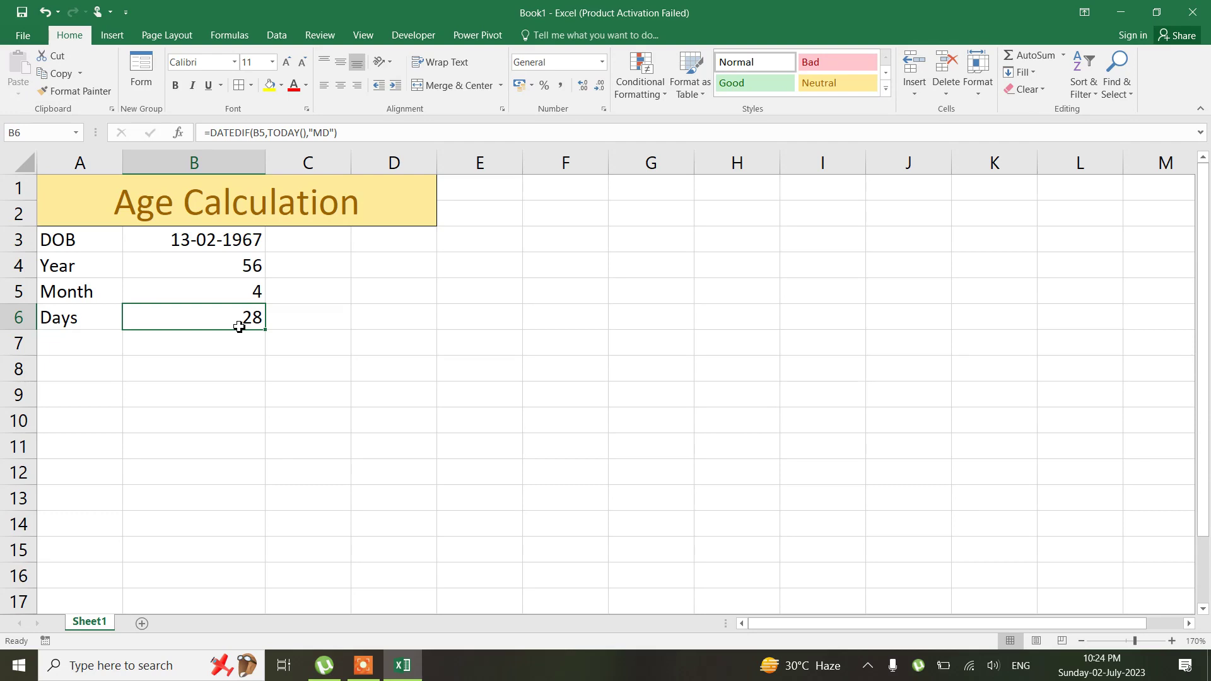
Apply all borders to the label and result cells A3:B6
{"action": "left_click", "coordinate": [66, 231]}
{"action": "key", "text": "shift+Down"}
{"action": "key", "text": "shift+Down"}
{"action": "key", "text": "shift+Down"}
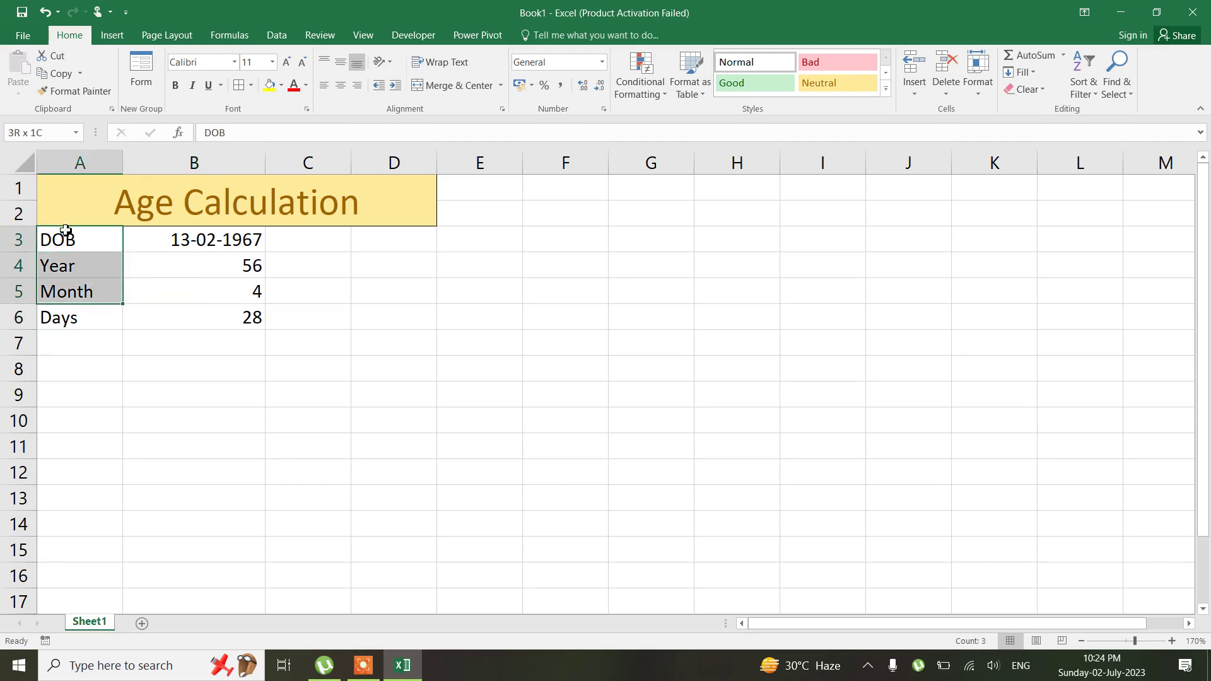
{"action": "key", "text": "shift+Right"}
{"action": "key", "text": "shift+Right"}
{"action": "key", "text": "shift+Left"}
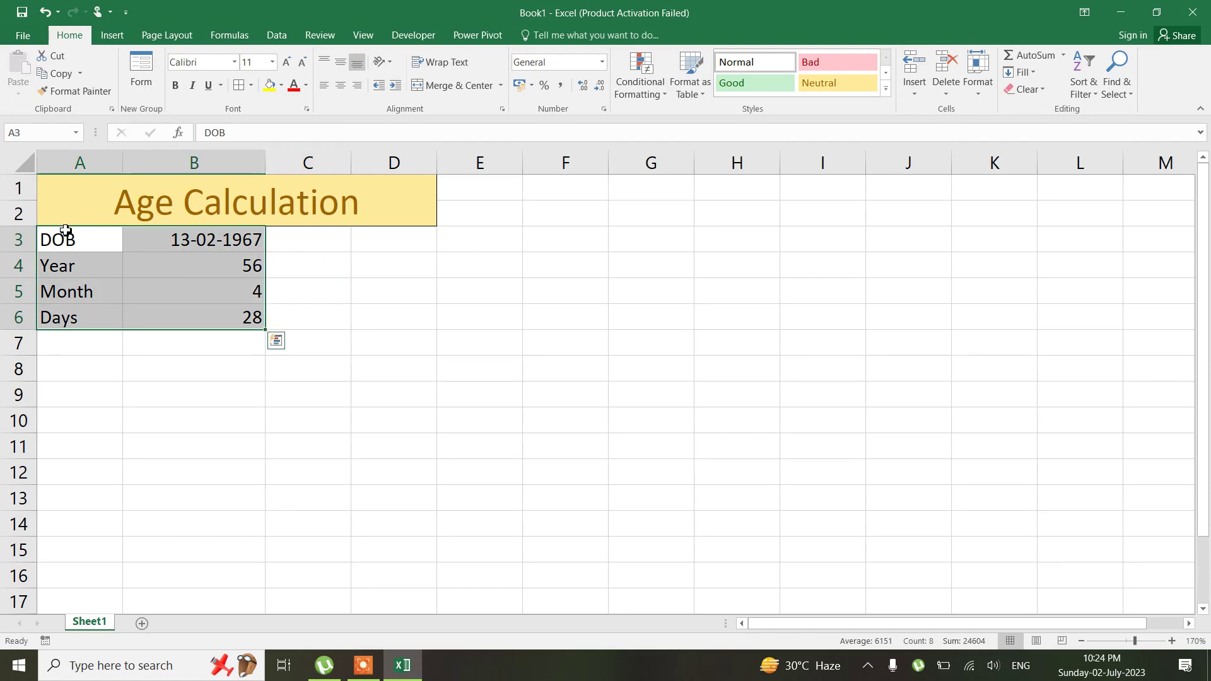
{"action": "left_click", "coordinate": [251, 87]}
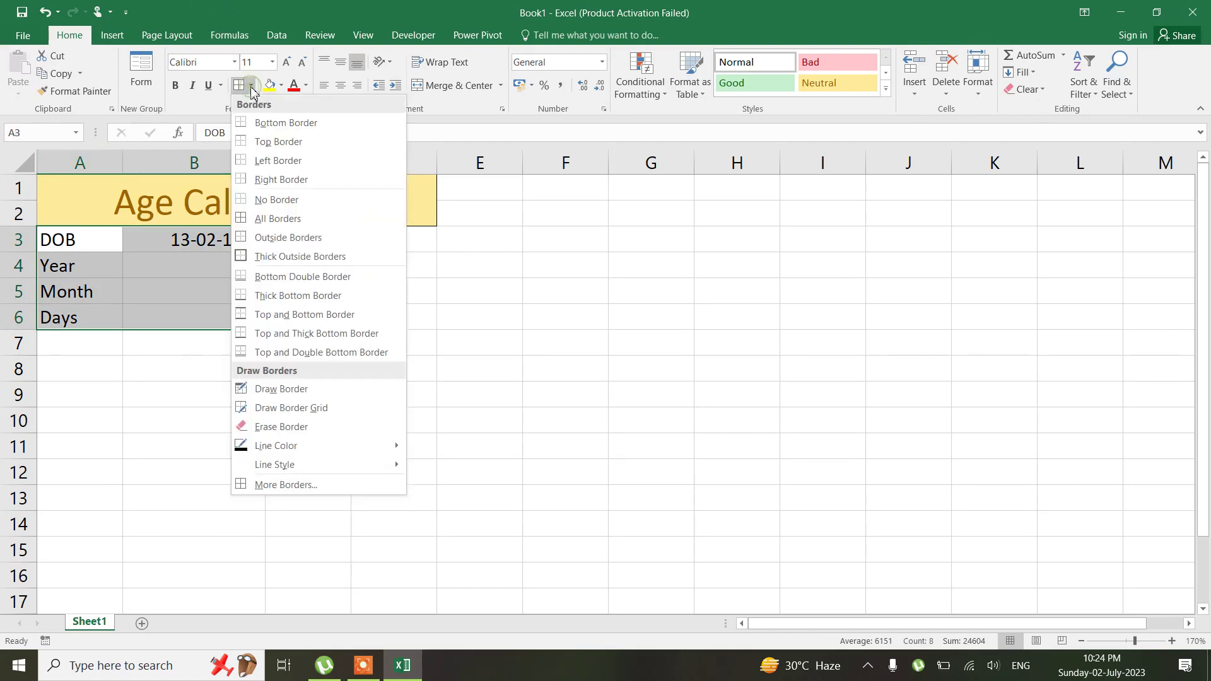
{"action": "left_click", "coordinate": [278, 219]}
{"action": "left_click", "coordinate": [341, 314]}
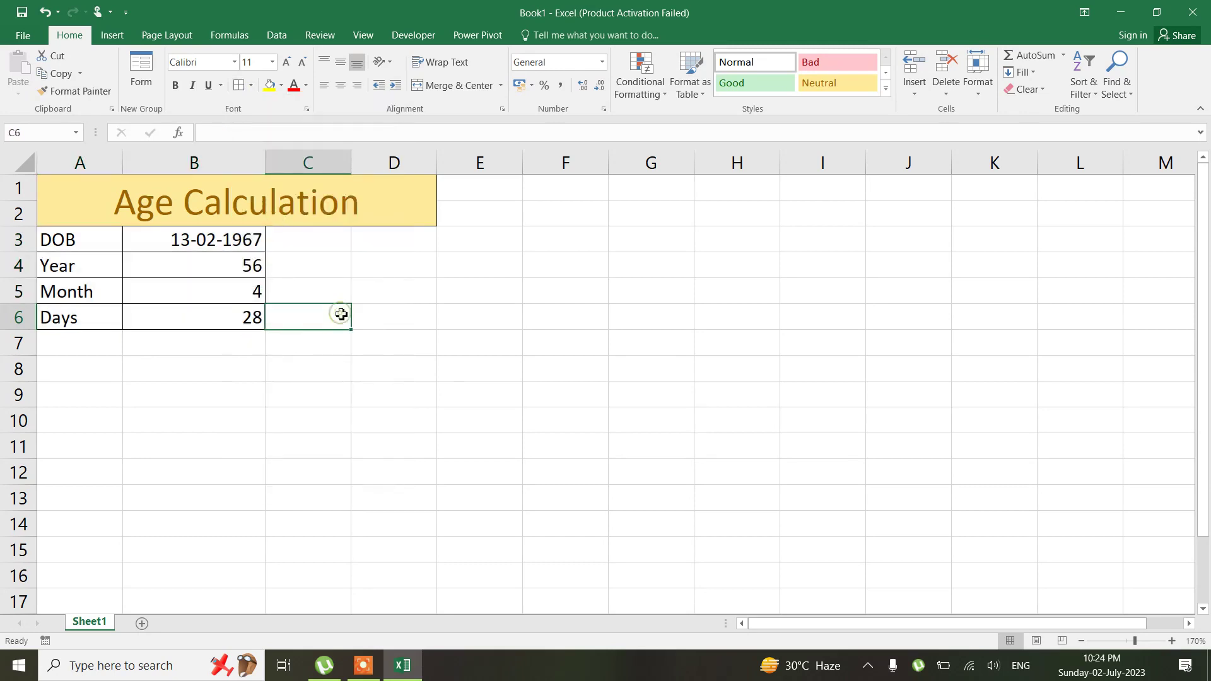
Apply the Good cell style to the label and result range A3:B6
{"action": "left_click", "coordinate": [104, 240]}
{"action": "key", "text": "shift+Down"}
{"action": "key", "text": "shift+Down"}
{"action": "key", "text": "shift+Down"}
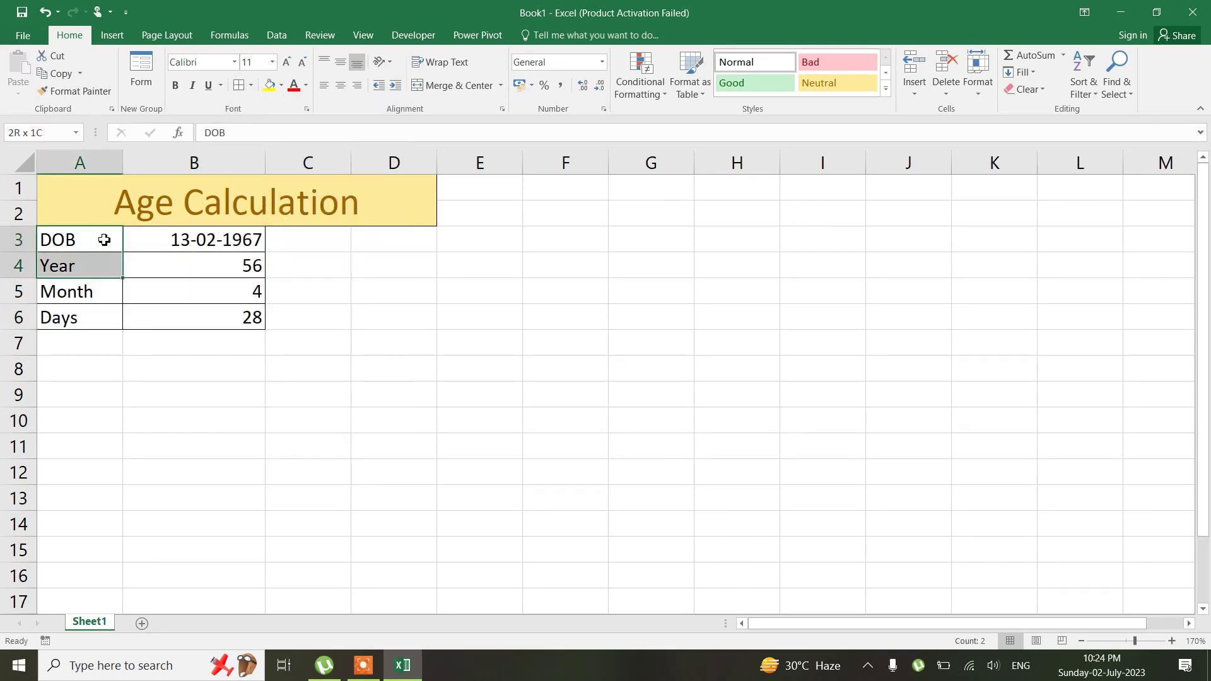
{"action": "key", "text": "shift+Right"}
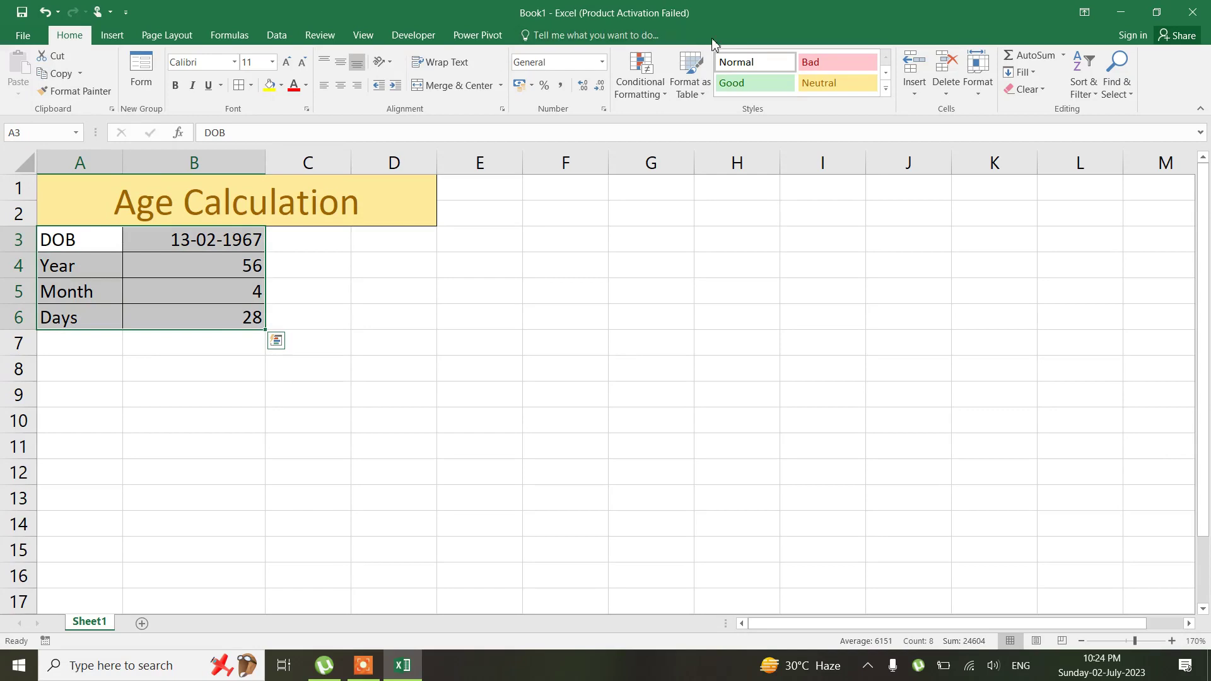
{"action": "left_click", "coordinate": [748, 83]}
{"action": "left_click", "coordinate": [465, 327]}
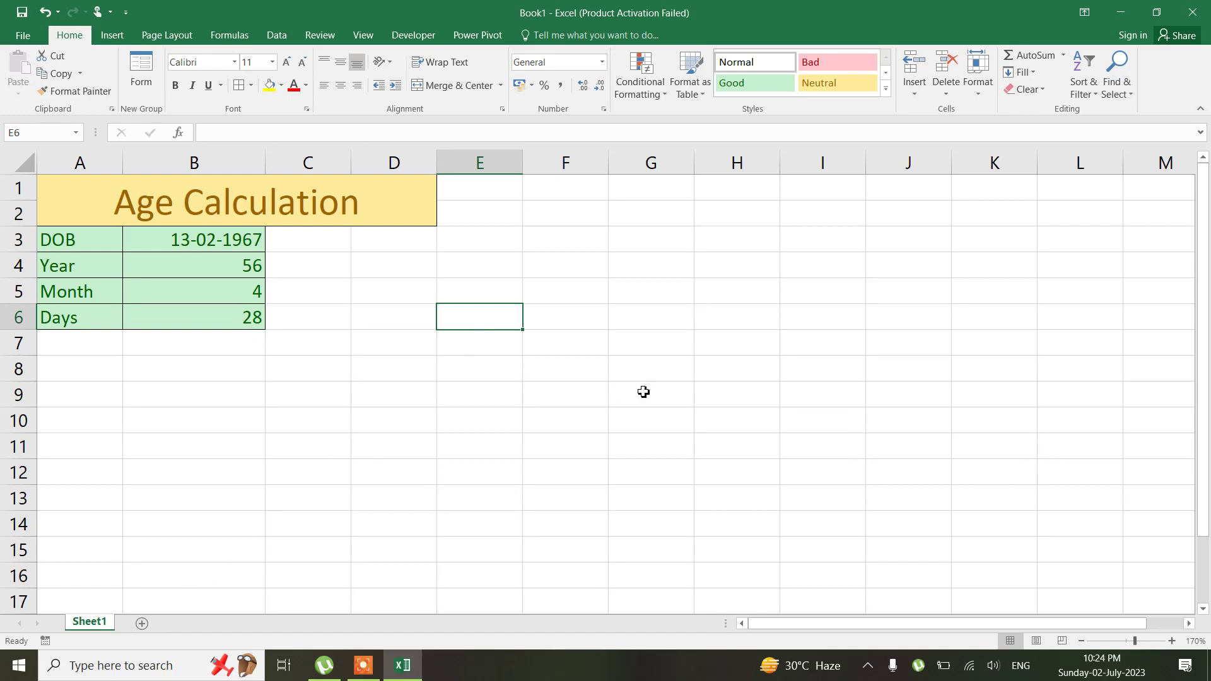
Insert a new blank worksheet in the workbook
{"action": "key", "text": "XF86MonBrightnessDown"}
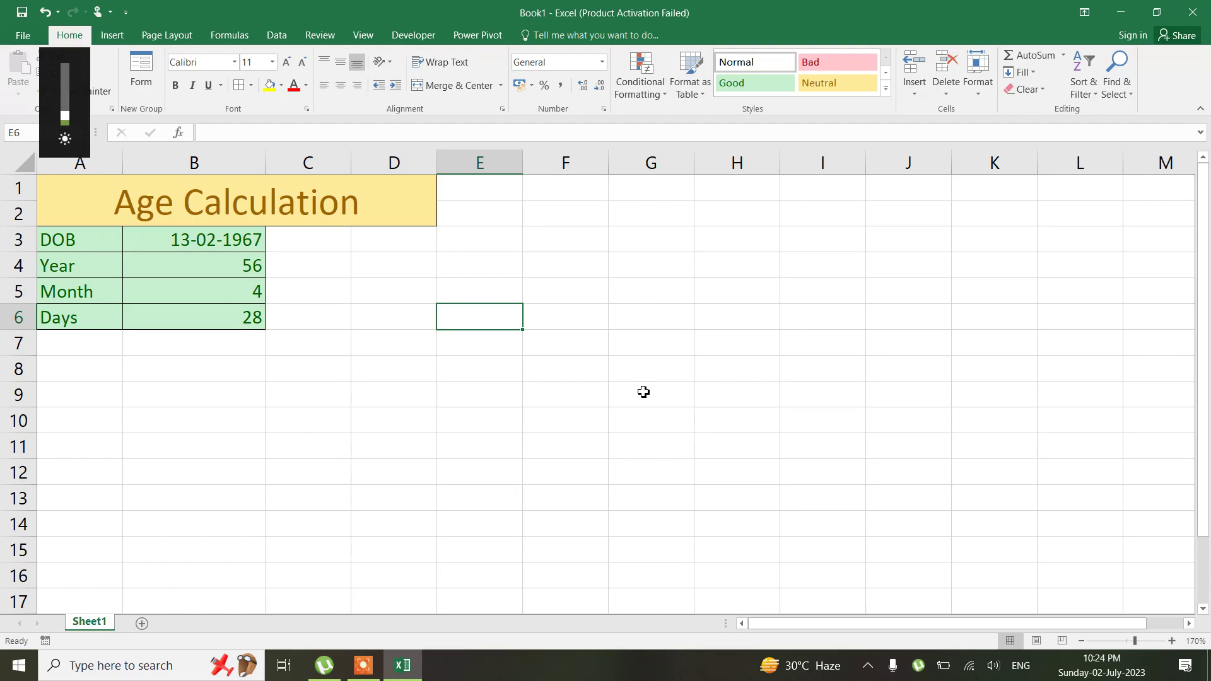
{"action": "key", "text": "shift+F11"}
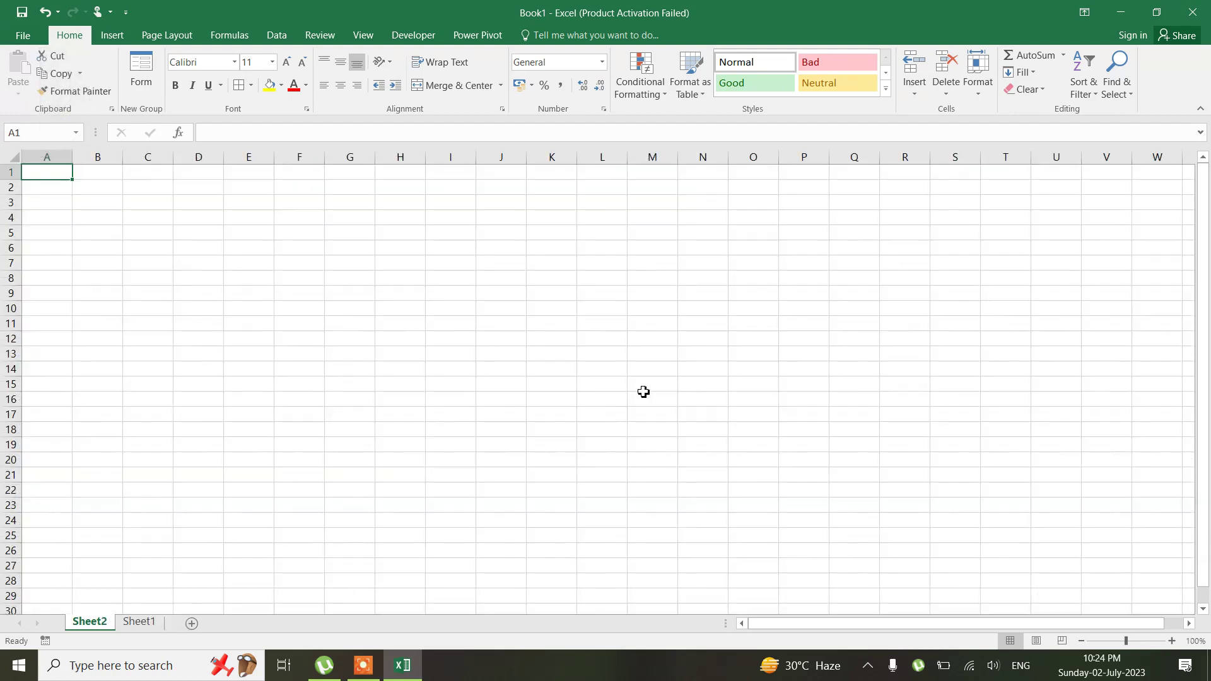
{"action": "key", "text": "XF86MonBrightnessUp"}
{"action": "key", "text": "XF86MonBrightnessUp"}
{"action": "key", "text": "XF86MonBrightnessUp"}
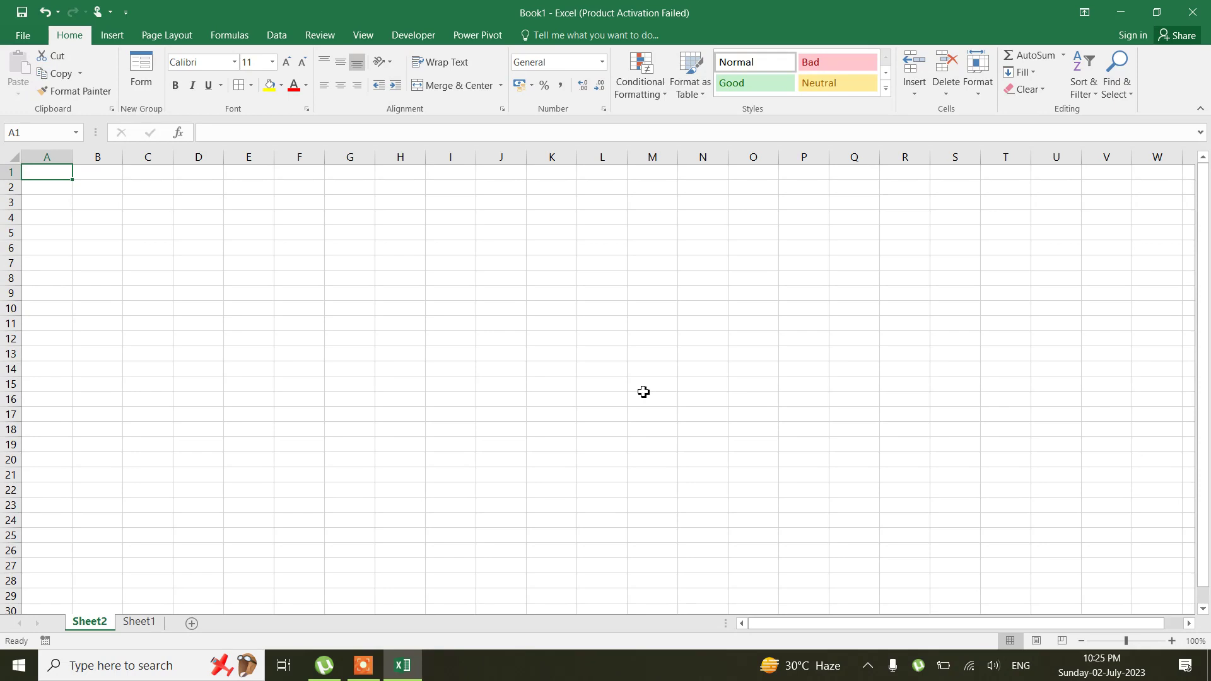
Enter the heading Date in cell A1 of the new sheet and the date 13-02-1996 in cell A2
{"action": "type", "text": "Date"}
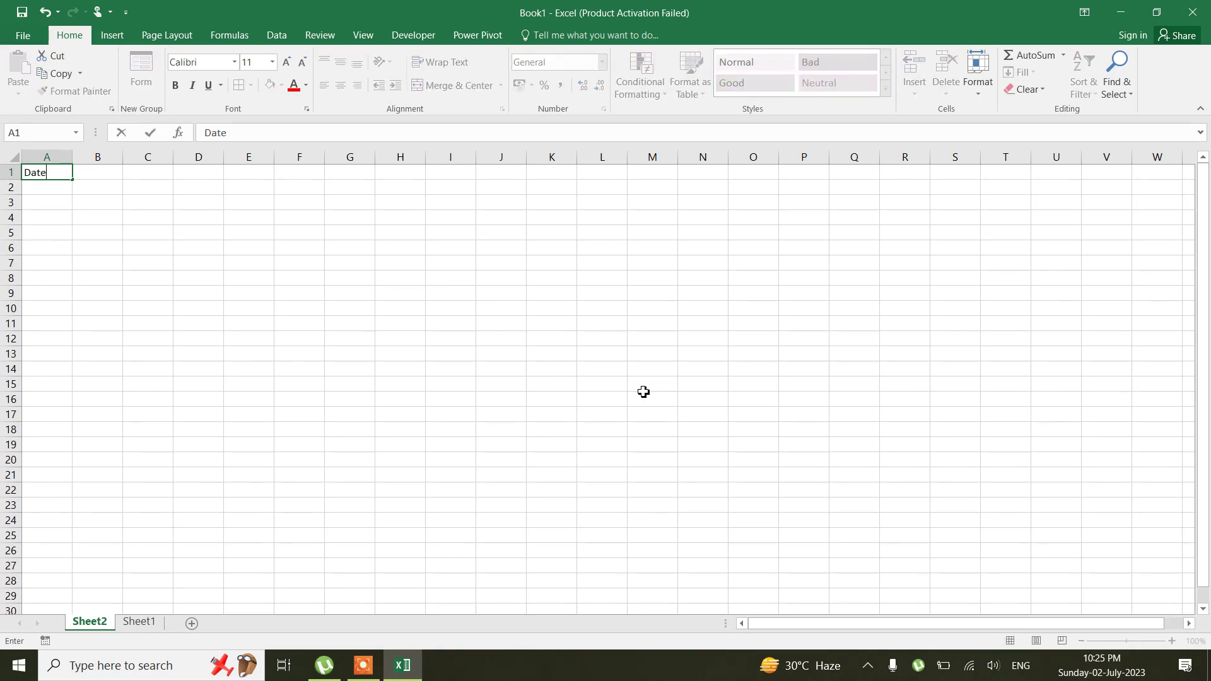
{"action": "key", "text": "Return"}
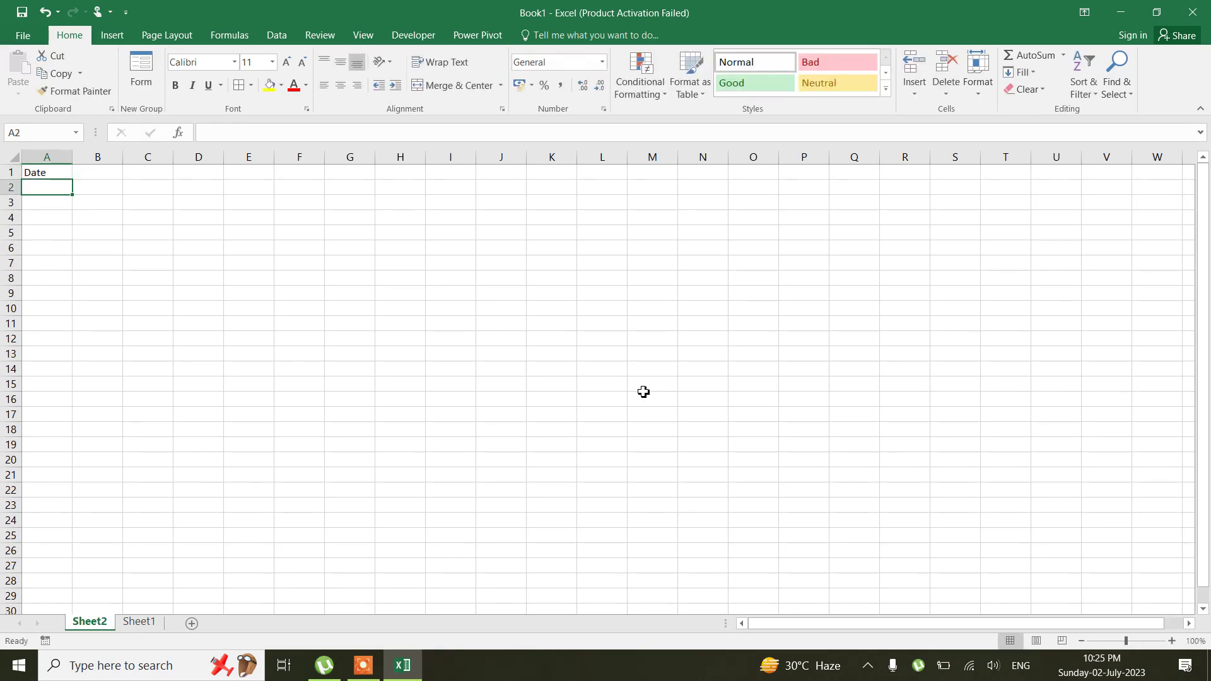
{"action": "type", "text": "13"}
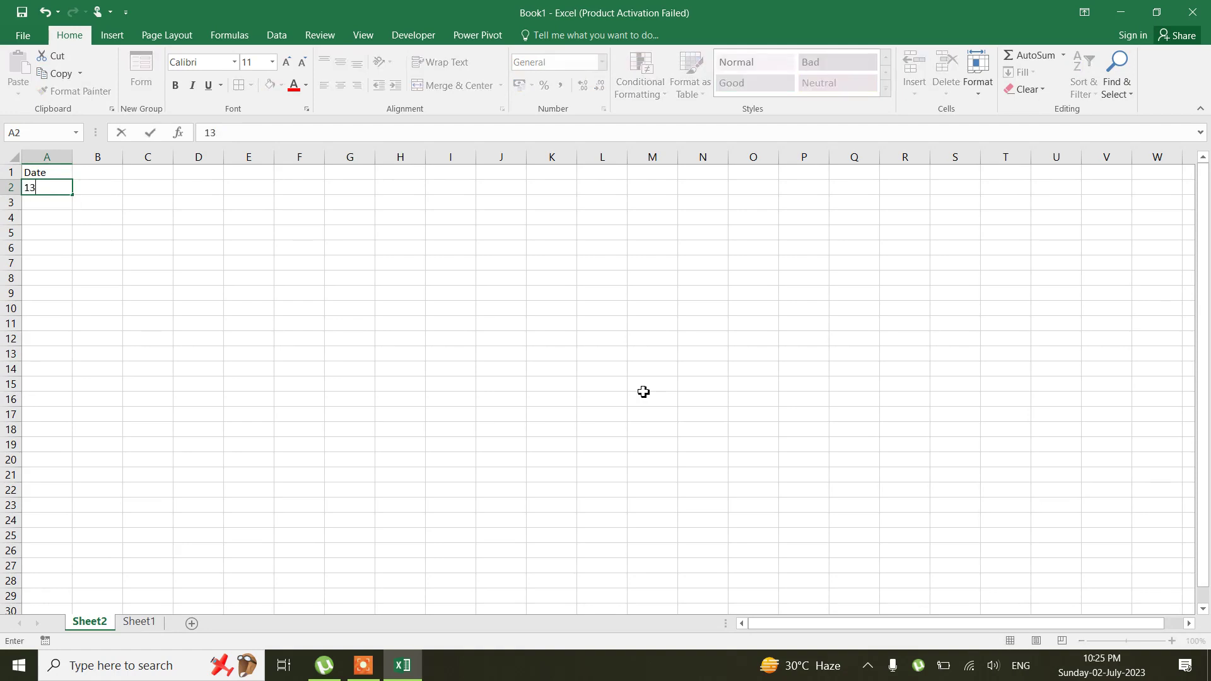
{"action": "type", "text": "/2/97"}
{"action": "key", "text": "BackSpace"}
{"action": "type", "text": "6"}
{"action": "key", "text": "Return"}
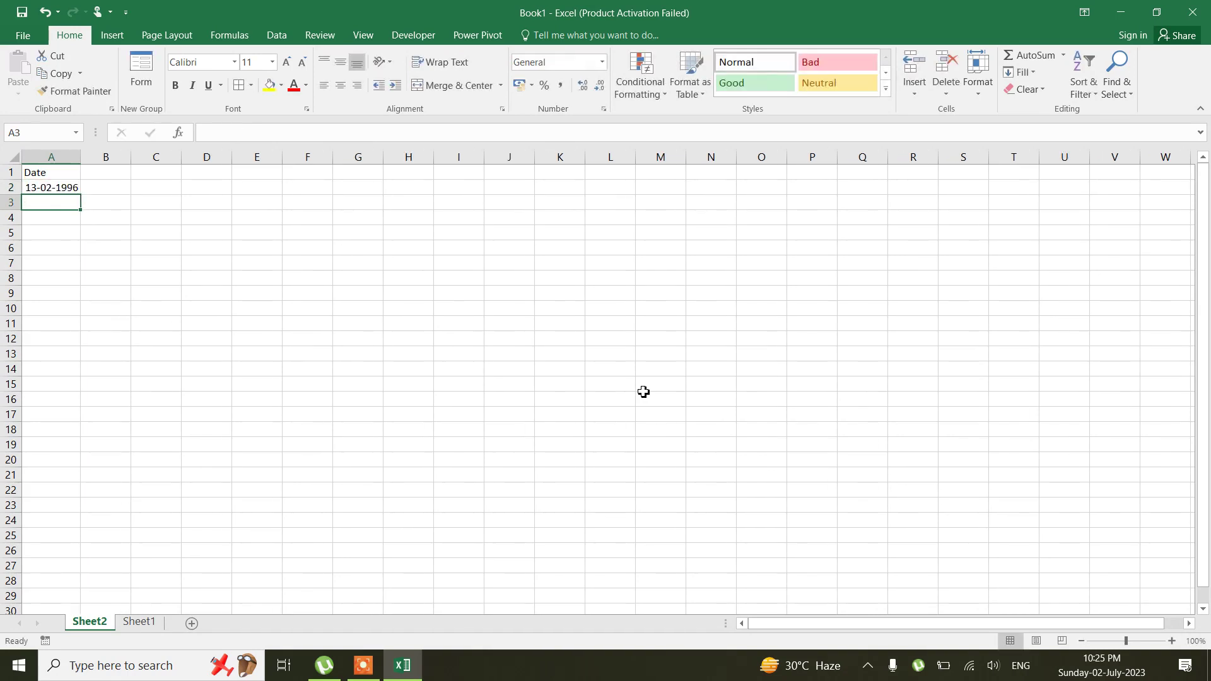
Enter the dates 12-02-1996, 17-03-2023 and 12-03-2023 in cells A3 to A5
{"action": "type", "text": "12/02"}
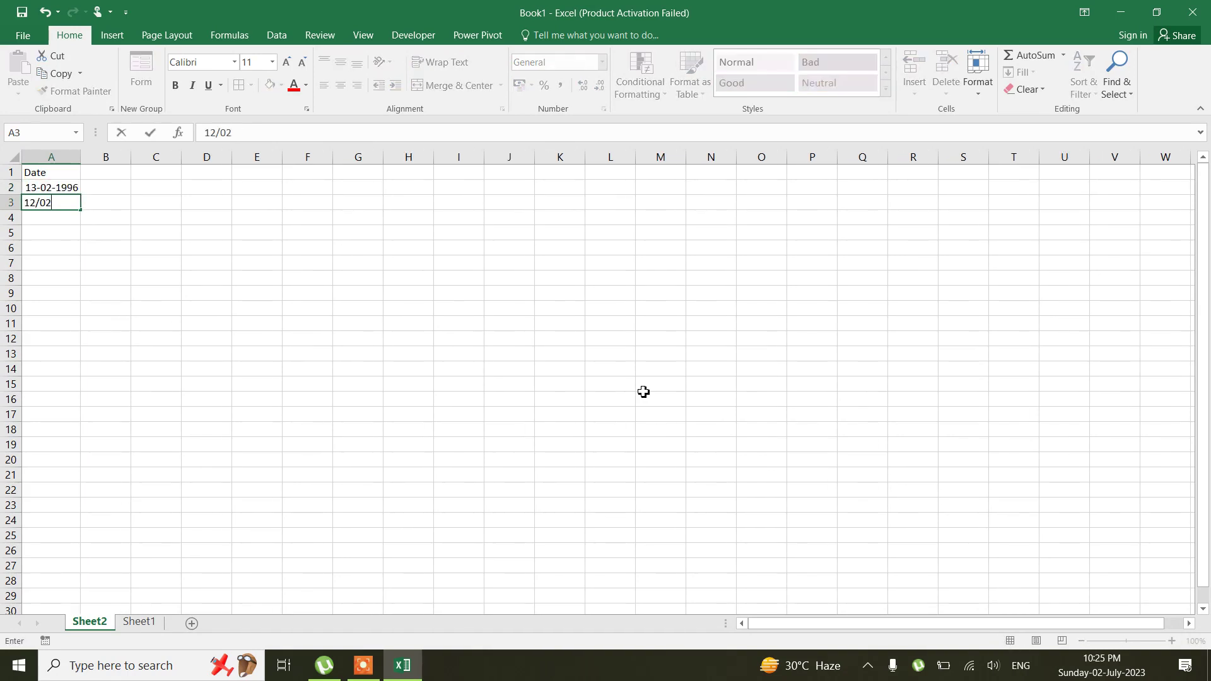
{"action": "type", "text": "/"}
{"action": "type", "text": "1996"}
{"action": "key", "text": "Return"}
{"action": "type", "text": "17"}
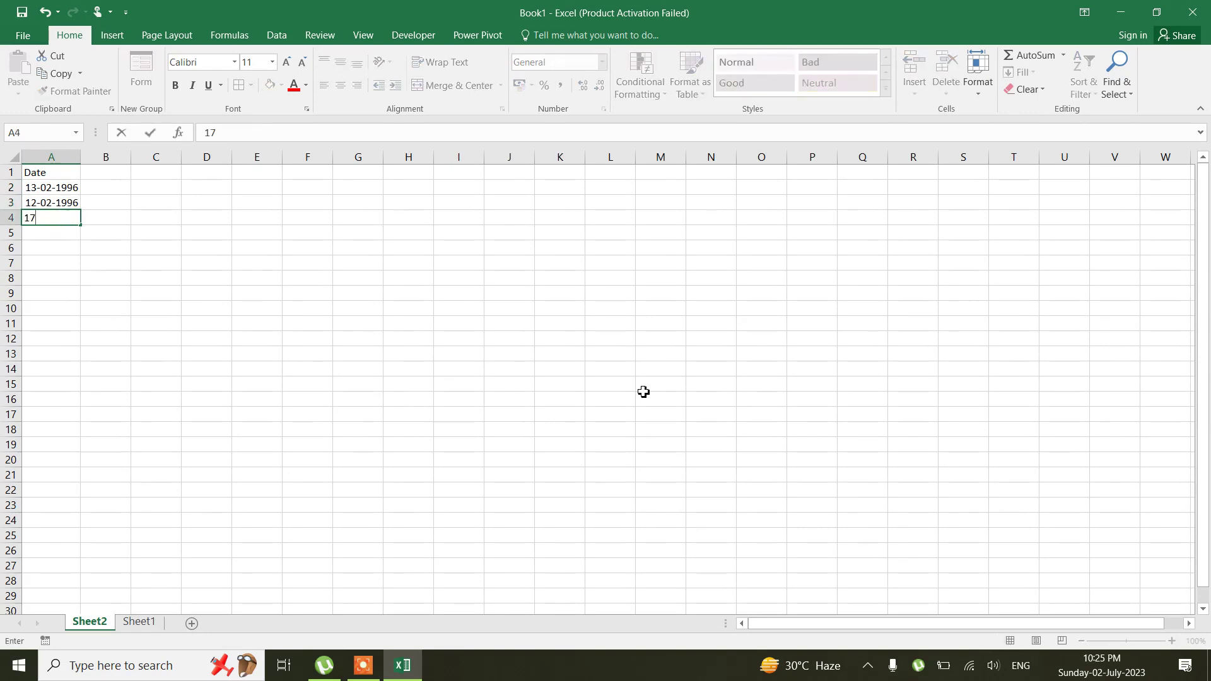
{"action": "type", "text": "/03/23"}
{"action": "key", "text": "Return"}
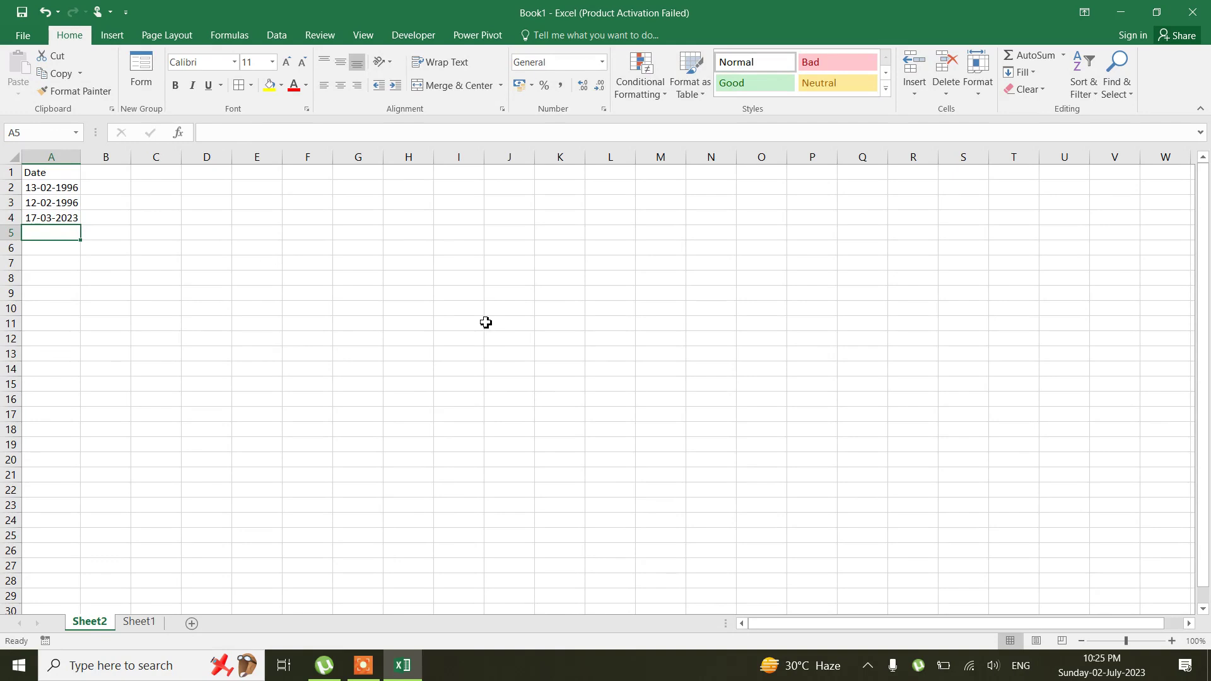
{"action": "type", "text": "12/0"}
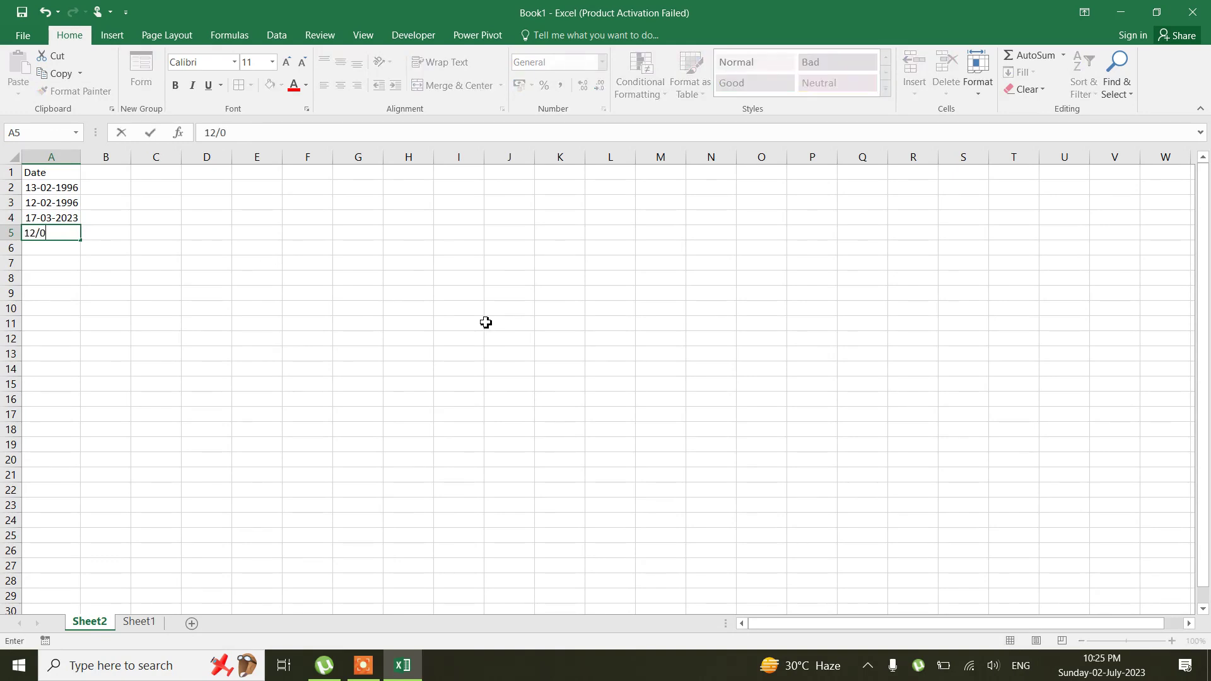
{"action": "type", "text": "3/23"}
{"action": "key", "text": "Return"}
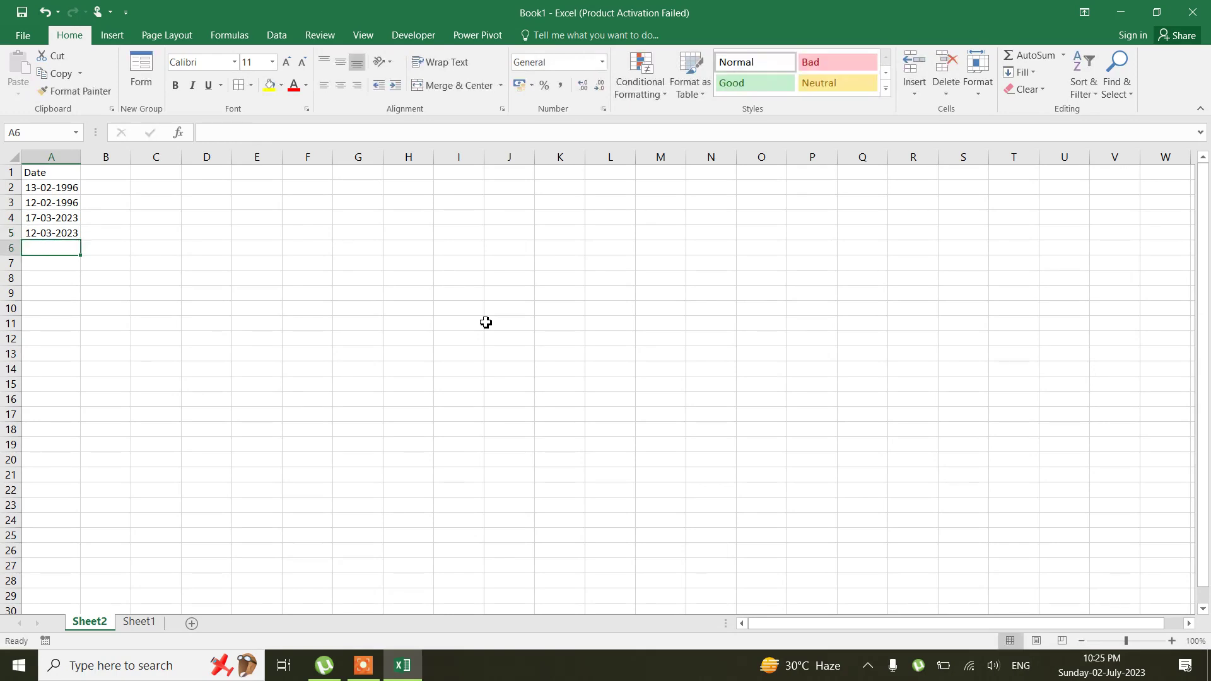
Examine the short date format in the Windows regional format customization settings, leave it unchanged, and return to the Excel workbook
{"action": "mouse_move", "coordinate": [1108, 675]}
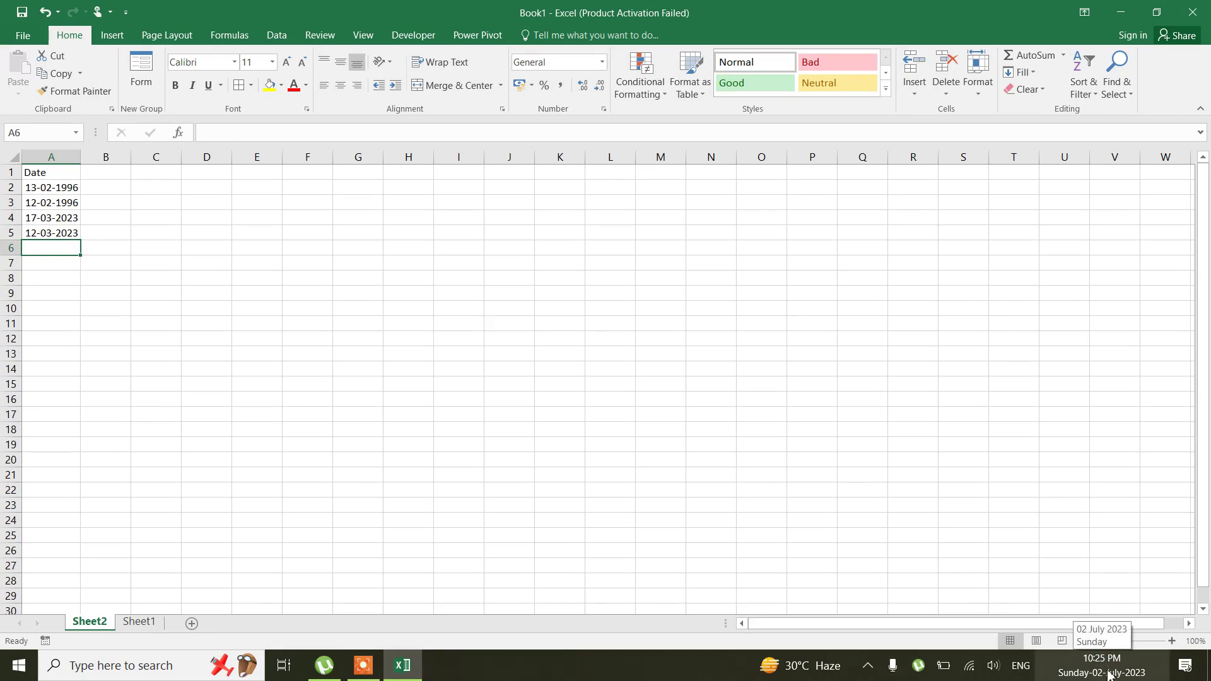
{"action": "right_click", "coordinate": [1108, 674]}
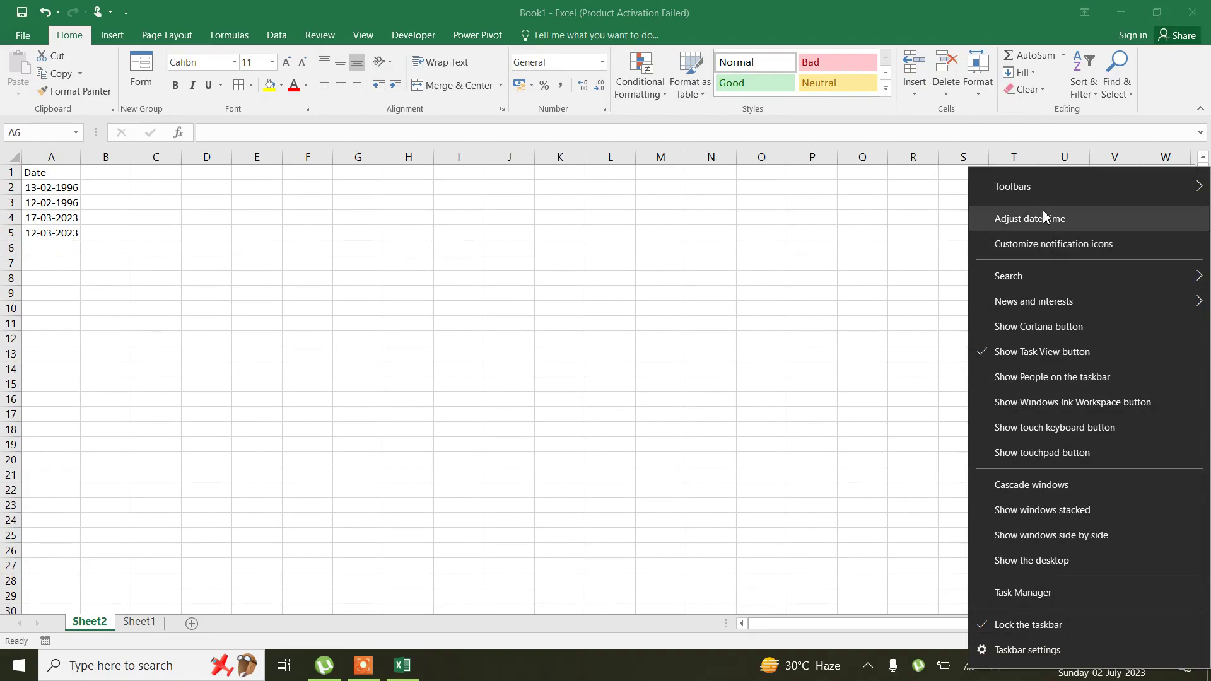
{"action": "left_click", "coordinate": [1043, 216]}
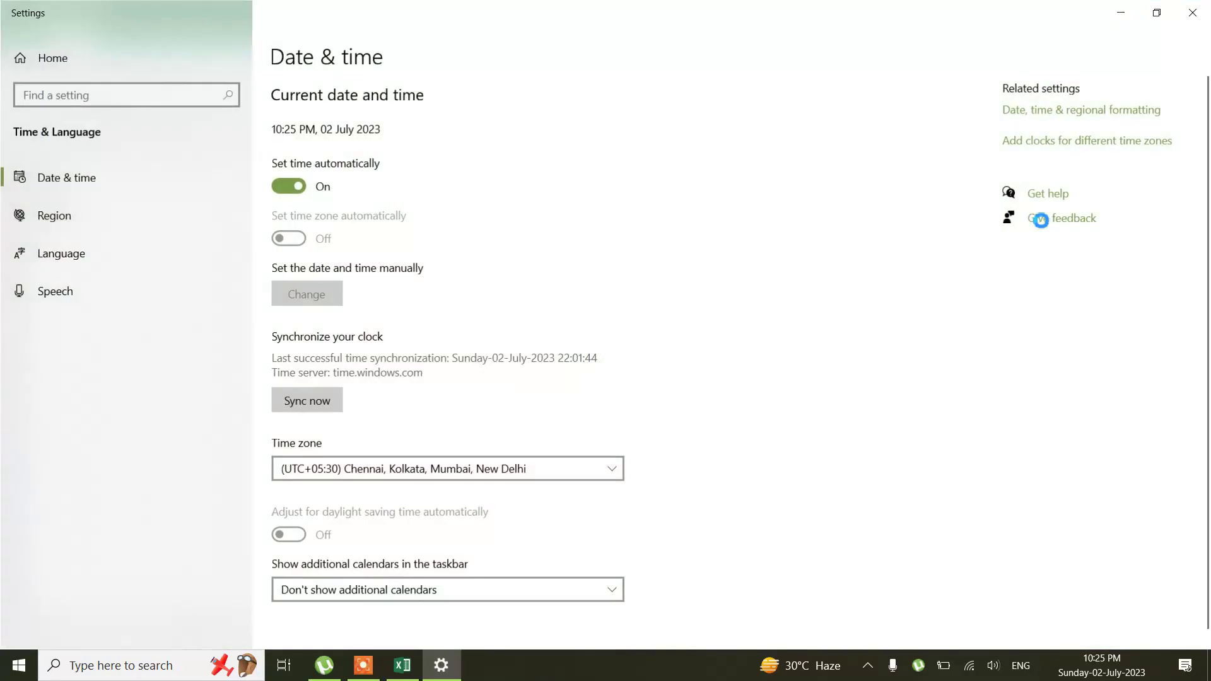
{"action": "left_click", "coordinate": [1024, 112]}
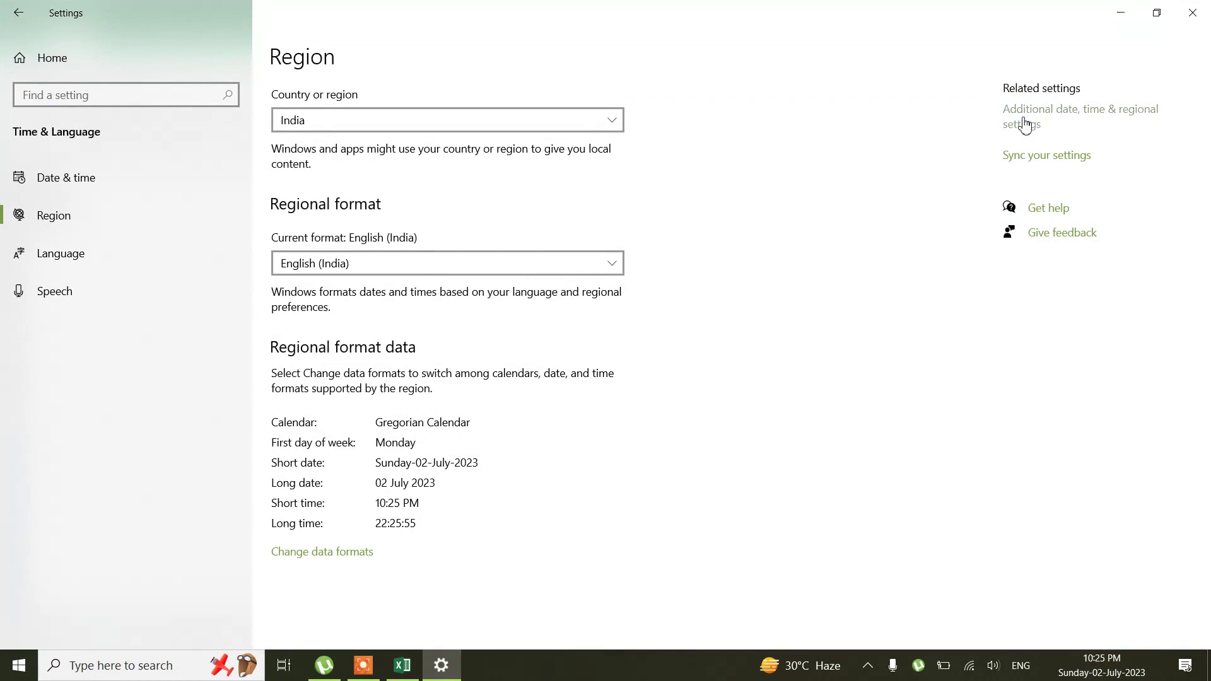
{"action": "left_click", "coordinate": [1023, 124]}
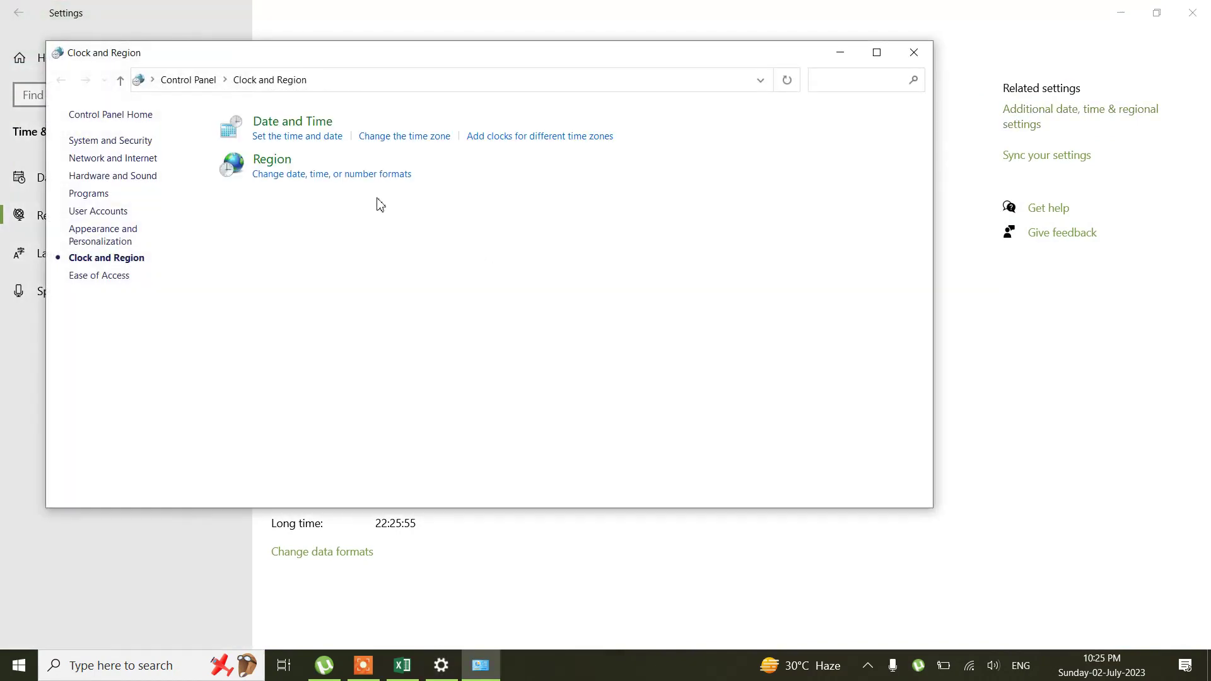
{"action": "left_click", "coordinate": [354, 176]}
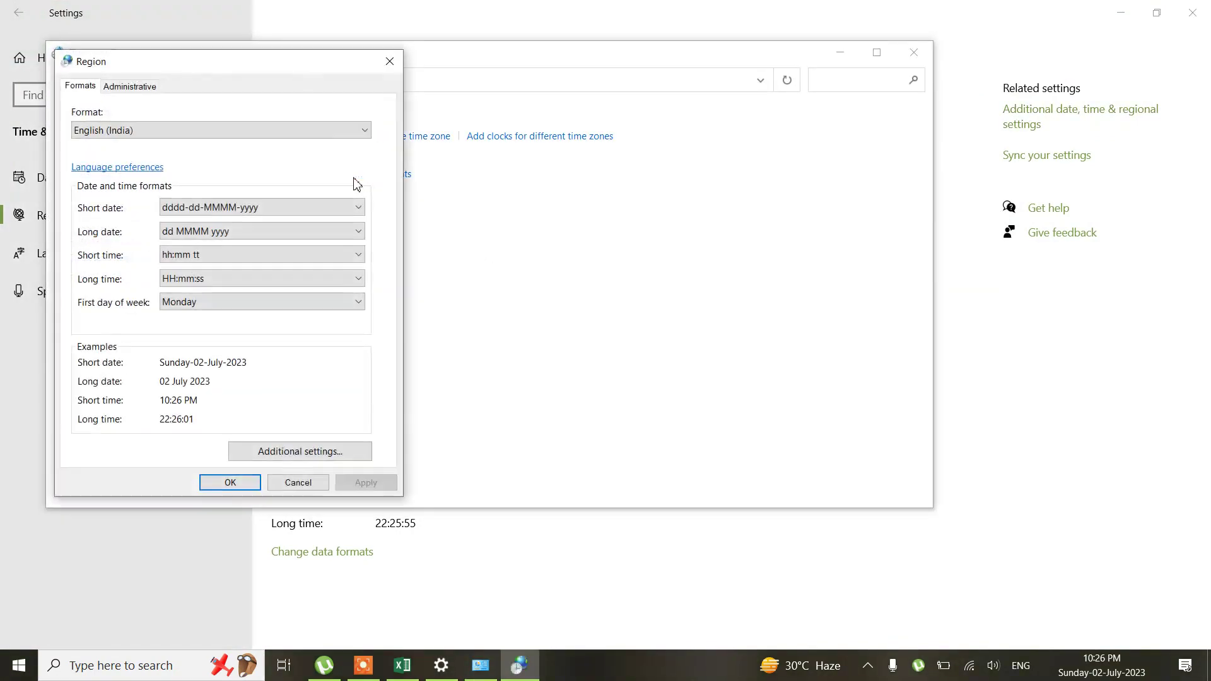
{"action": "left_click", "coordinate": [287, 452]}
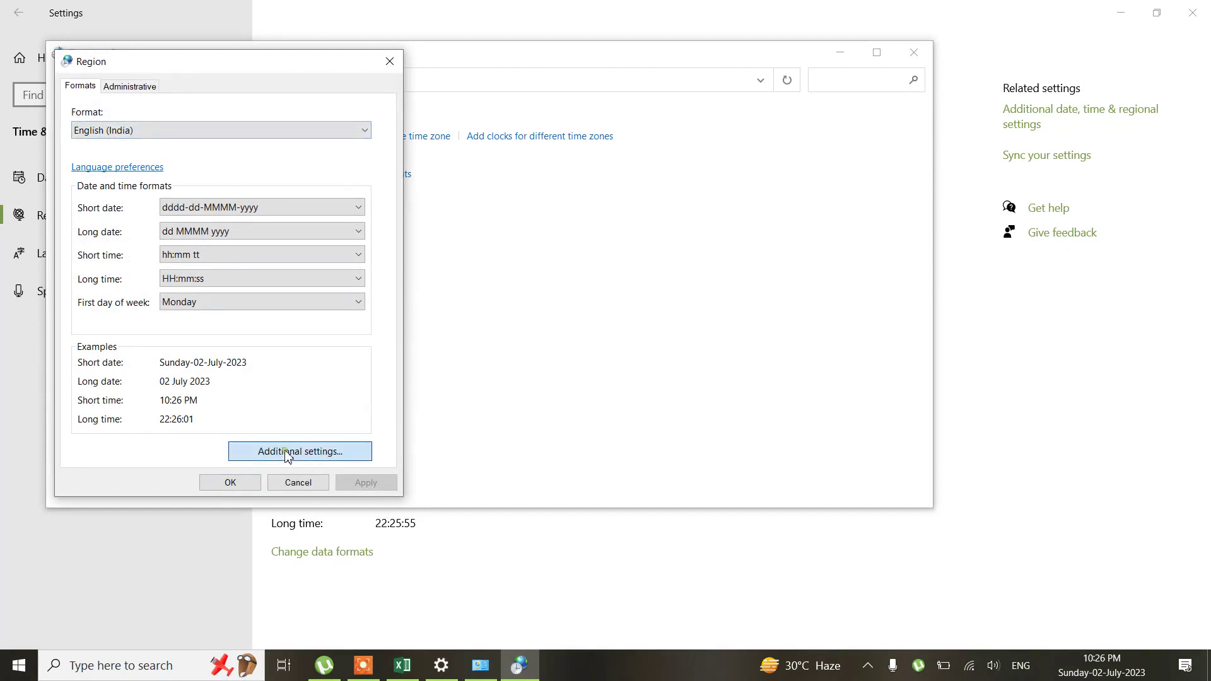
{"action": "left_click", "coordinate": [208, 145]}
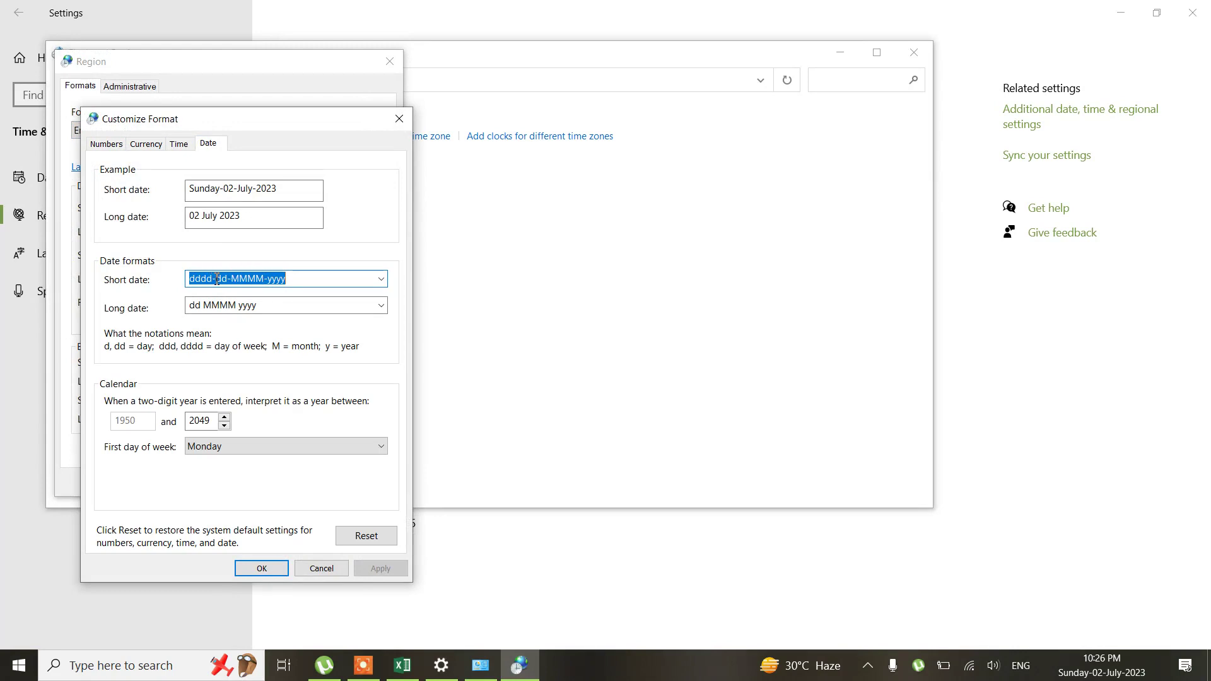
{"action": "left_click", "coordinate": [325, 571]}
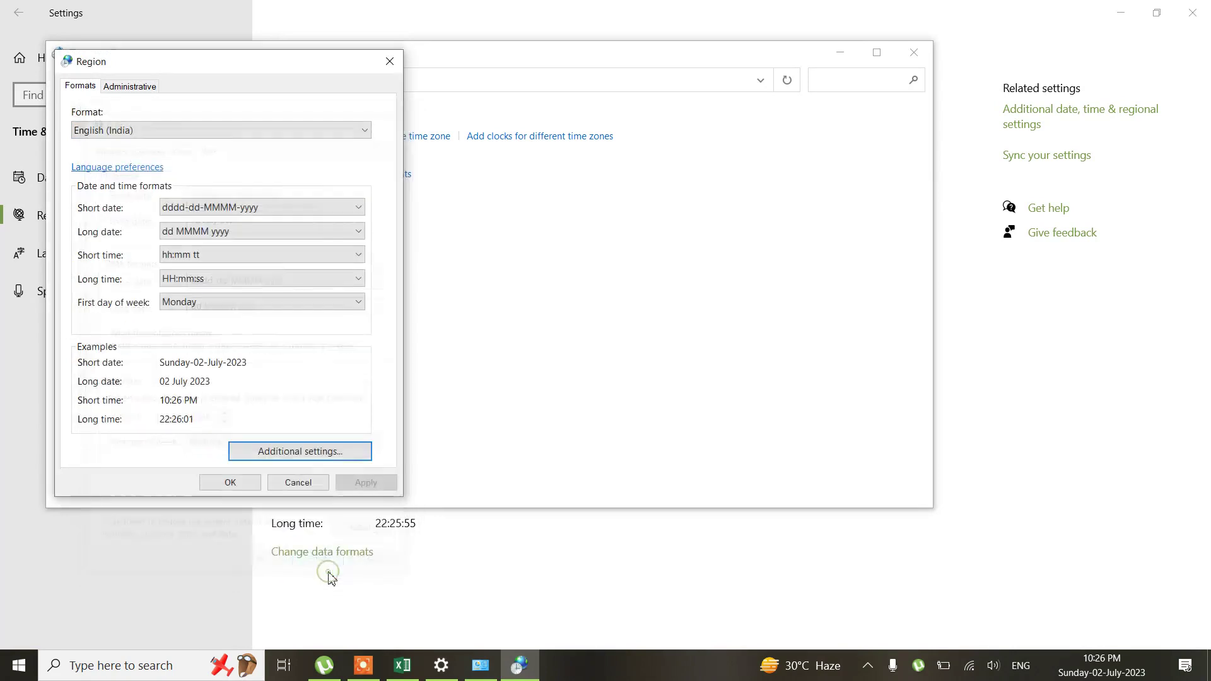
{"action": "left_click", "coordinate": [390, 62]}
{"action": "left_click", "coordinate": [914, 52]}
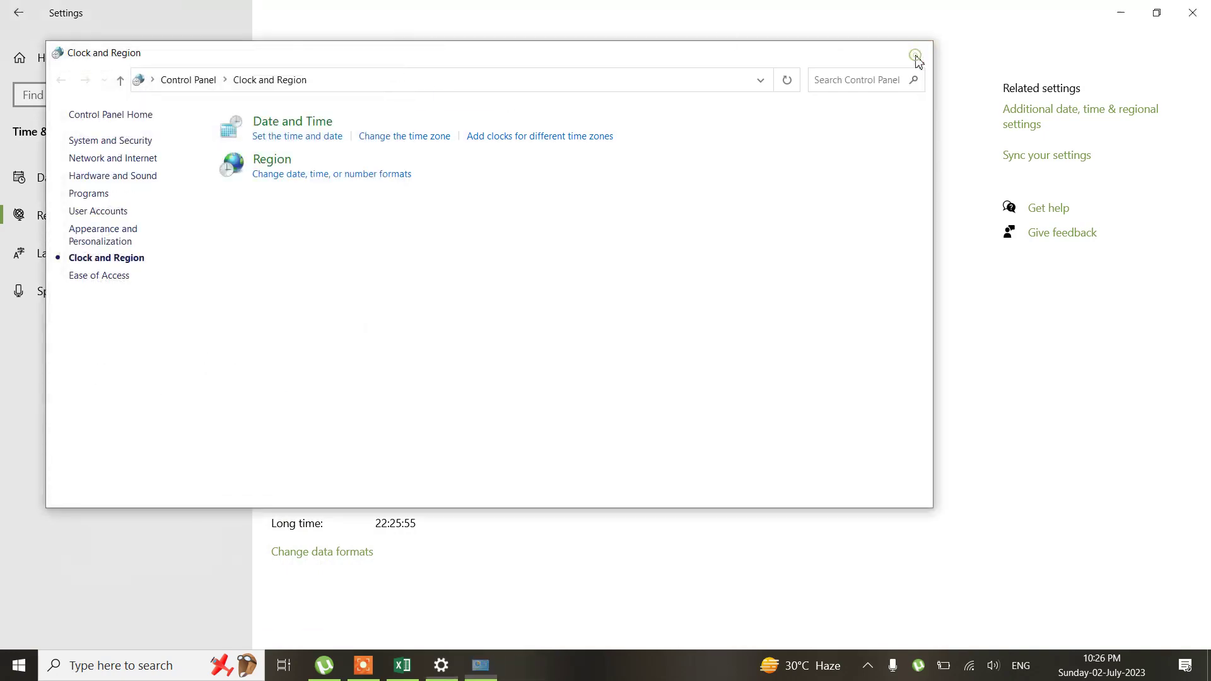
{"action": "left_click", "coordinate": [1121, 9]}
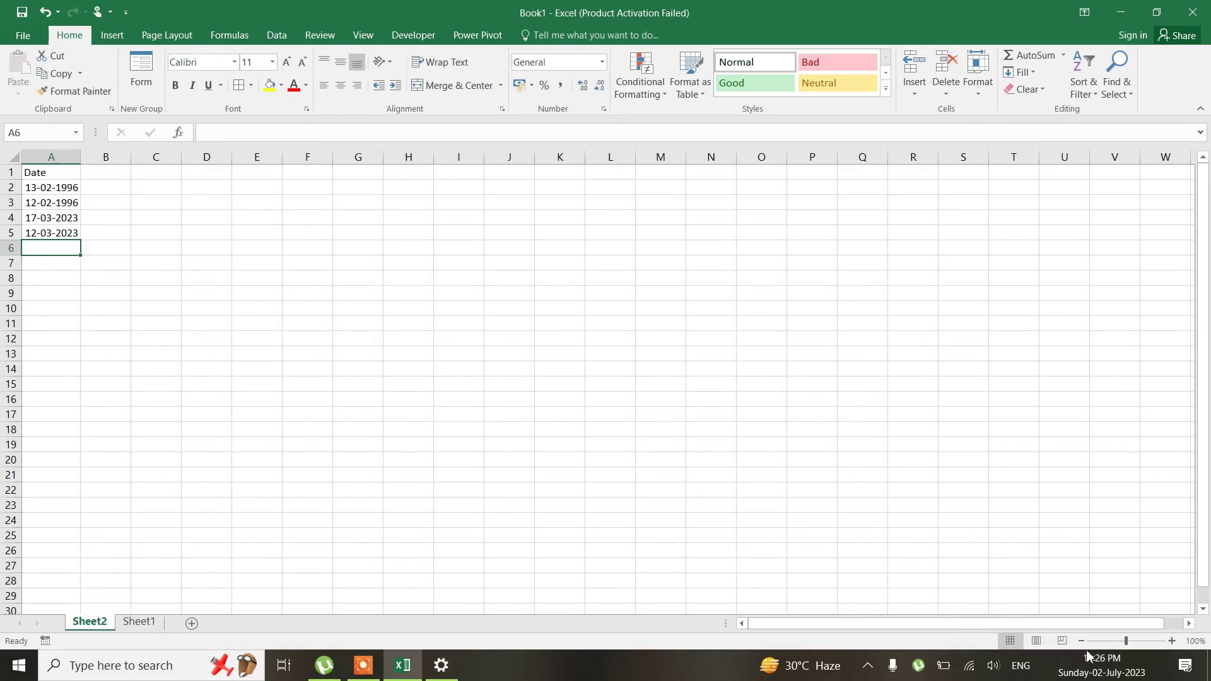
Enter the date 01-02-1998 in cell A6
{"action": "mouse_move", "coordinate": [1090, 669]}
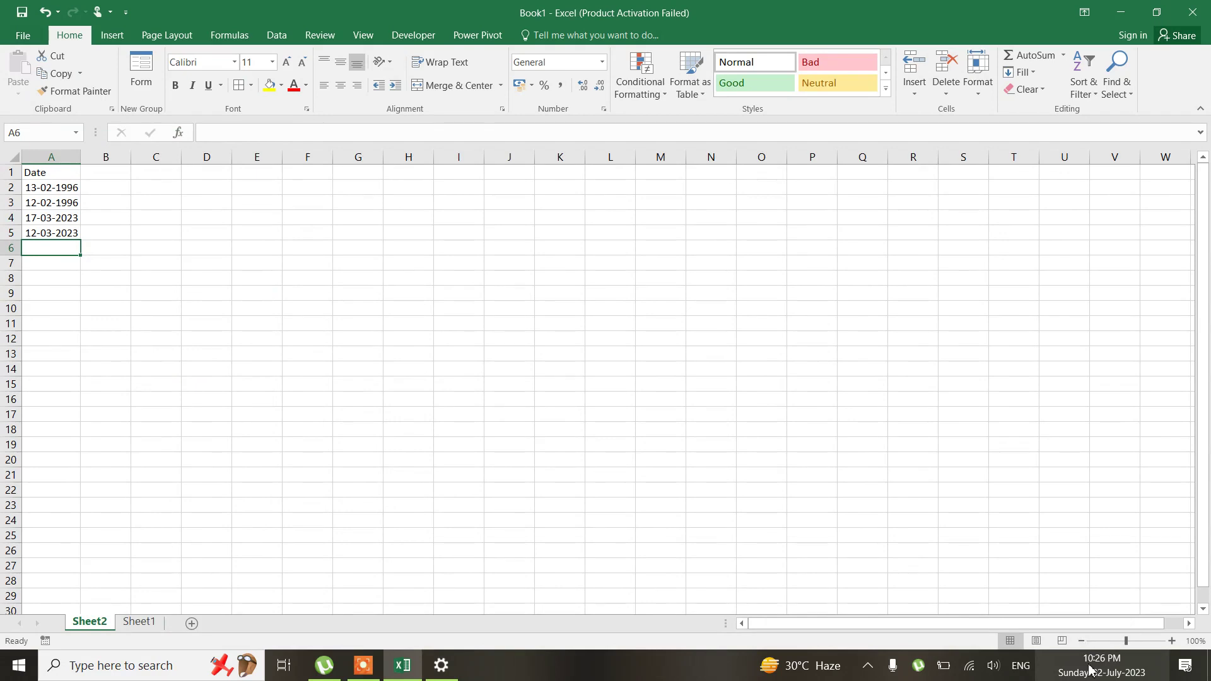
{"action": "left_click", "coordinate": [47, 236]}
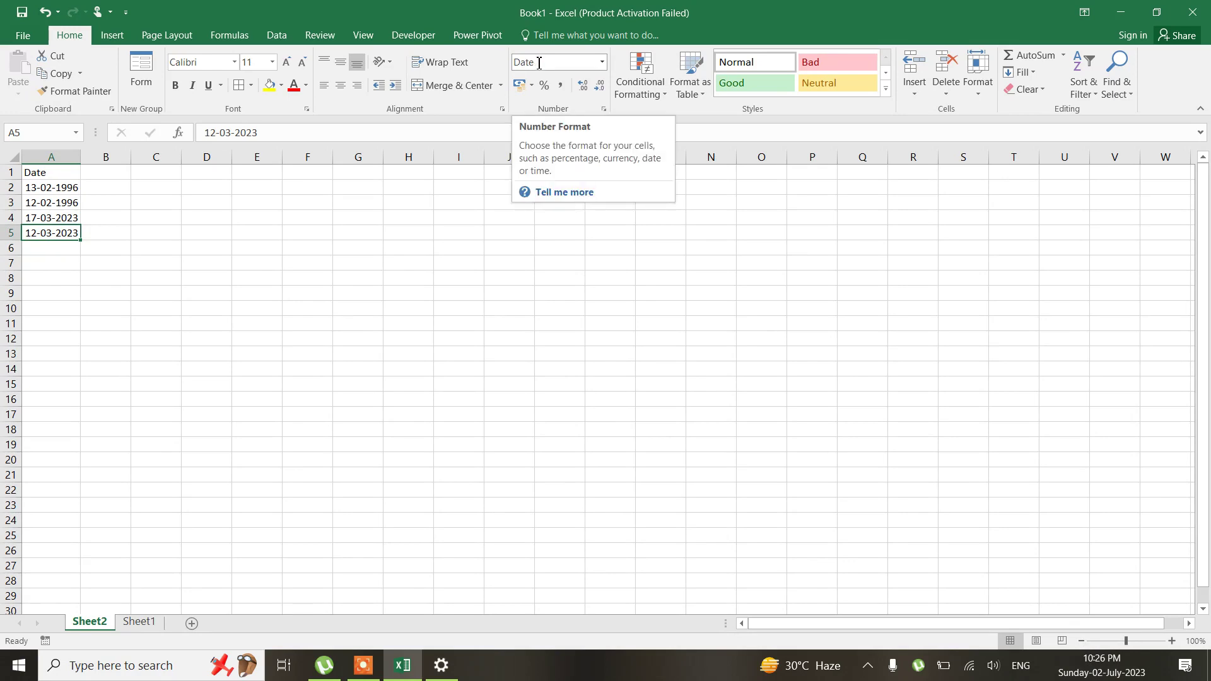
{"action": "left_click", "coordinate": [47, 249]}
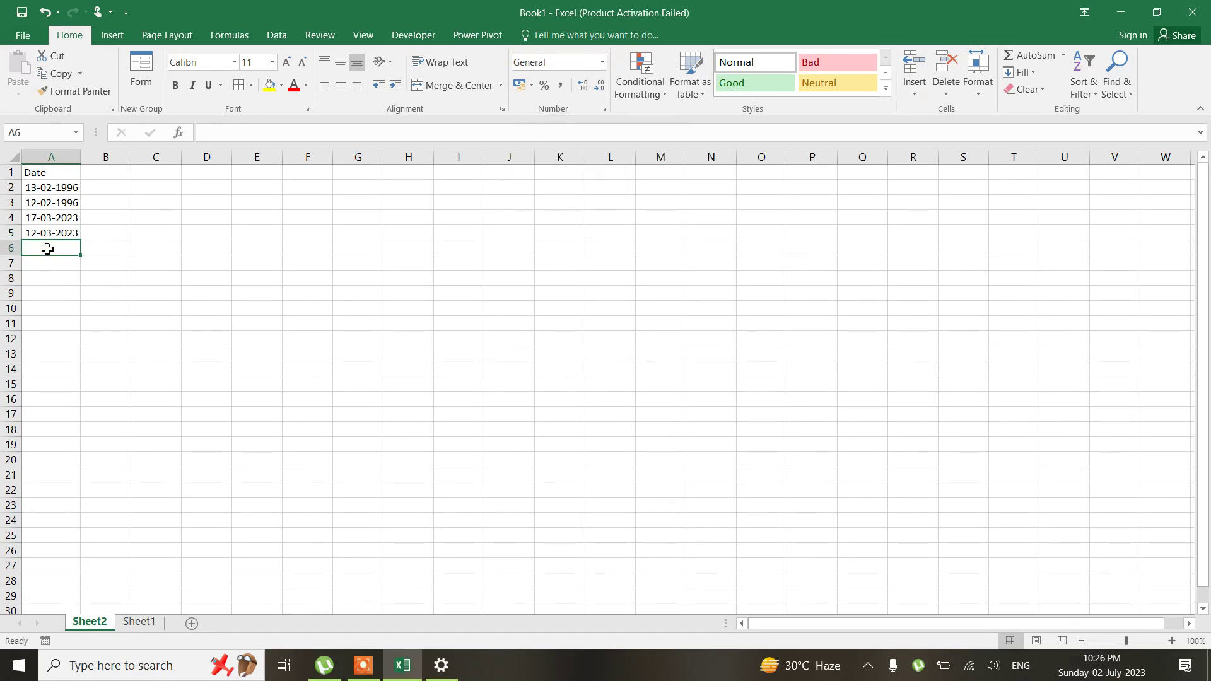
{"action": "type", "text": "01"}
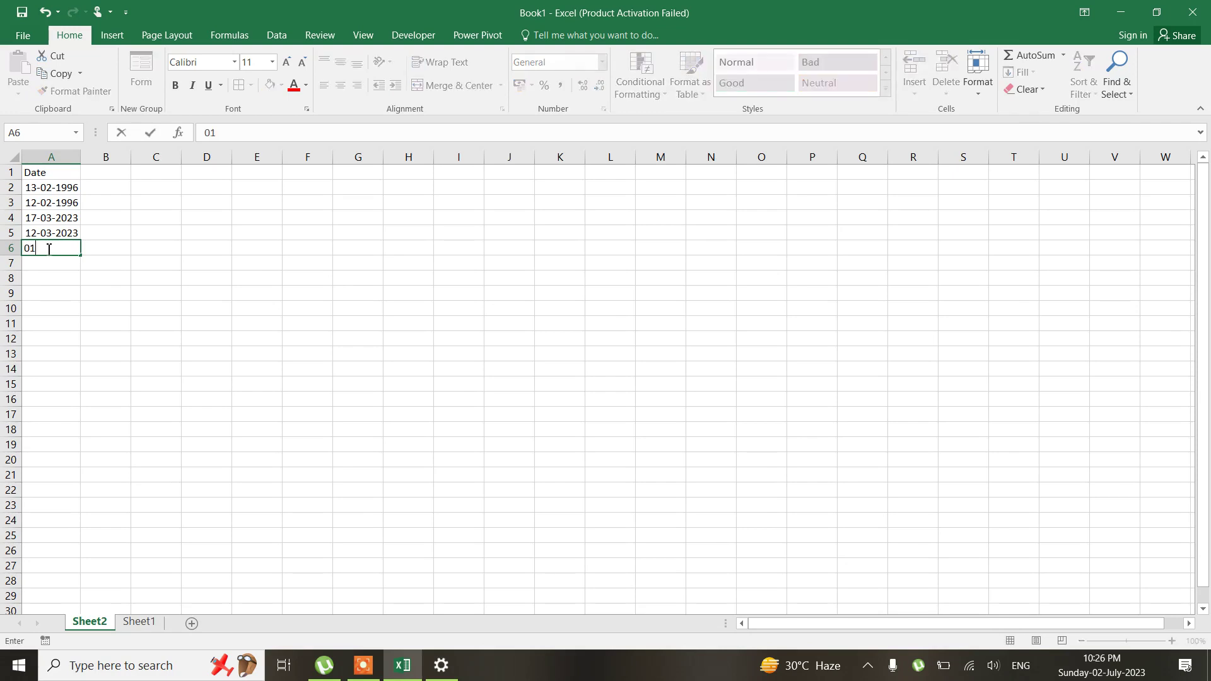
{"action": "type", "text": "-02-98"}
{"action": "key", "text": "Return"}
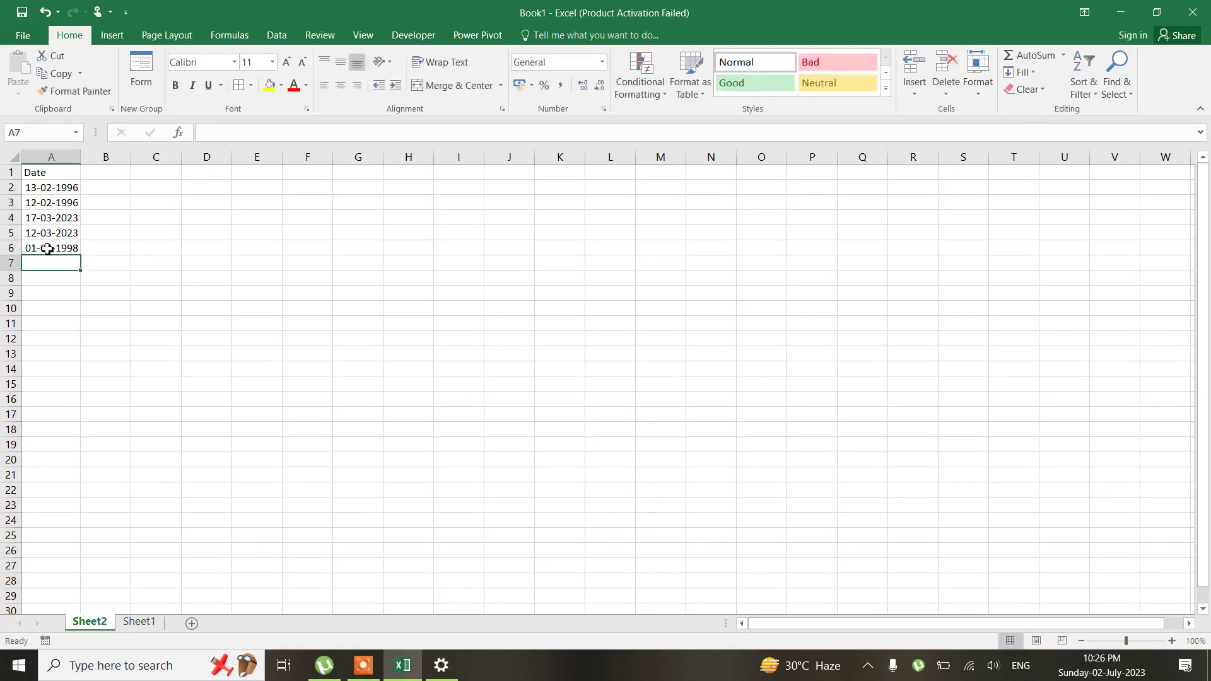
{"action": "left_click", "coordinate": [48, 203]}
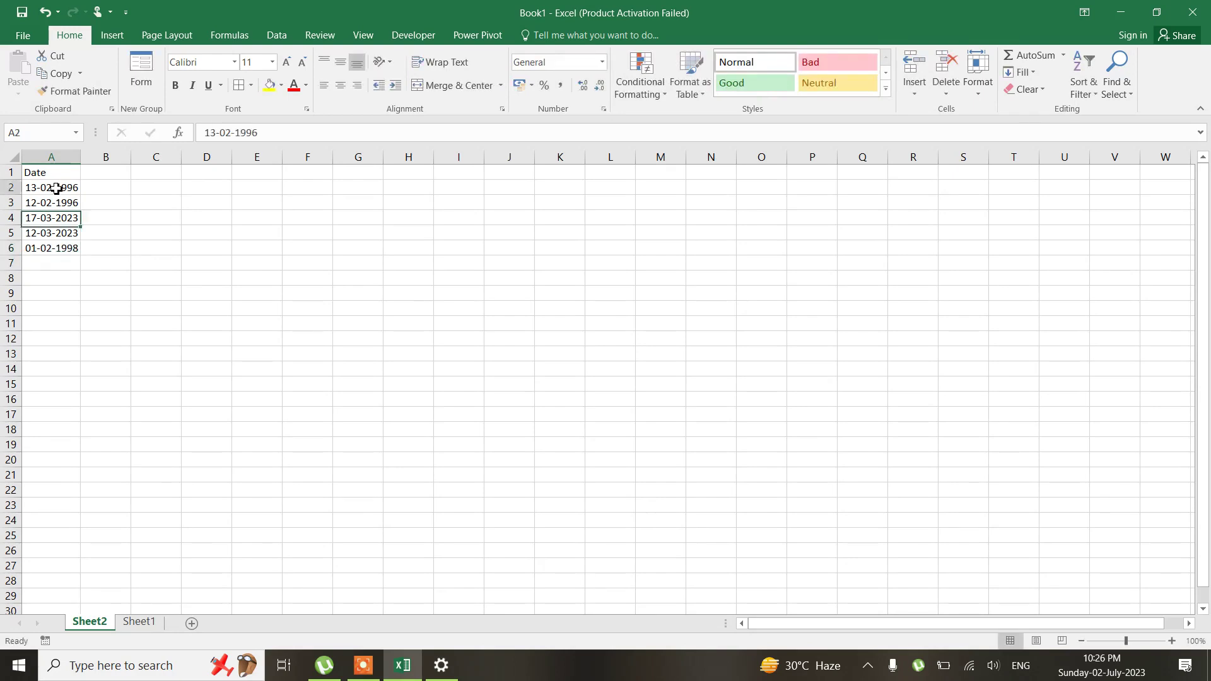
{"action": "left_click", "coordinate": [57, 189]}
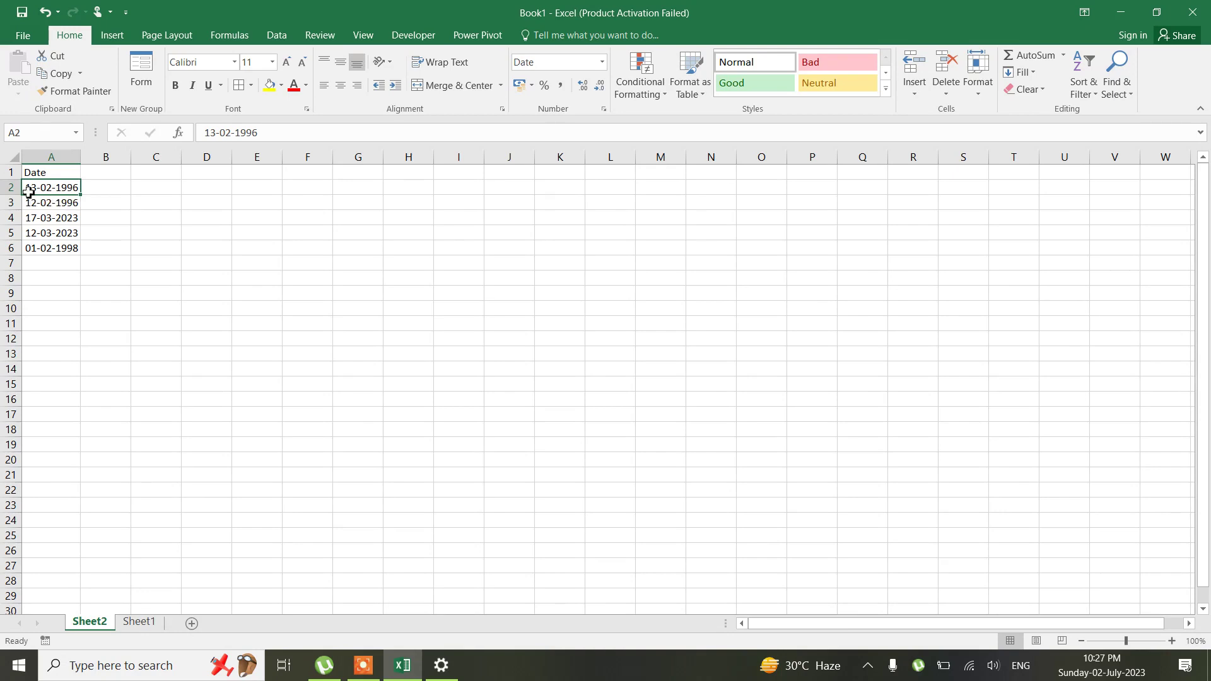
{"action": "left_click", "coordinate": [63, 174]}
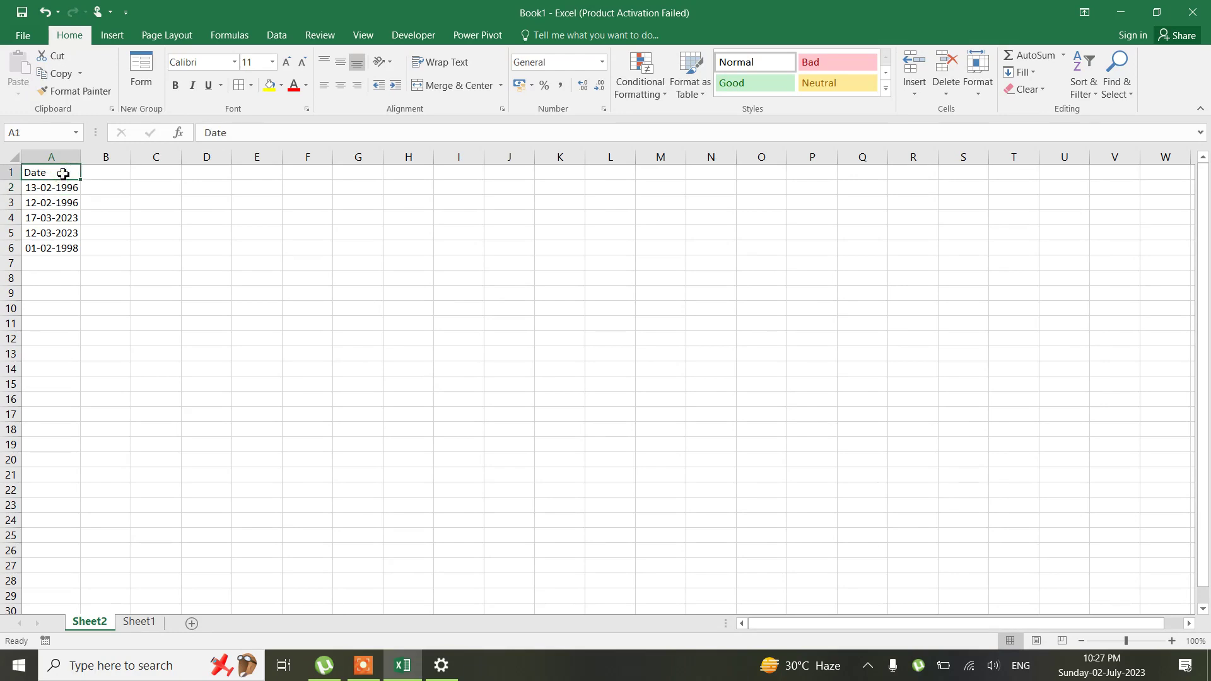
{"action": "key", "text": "Down"}
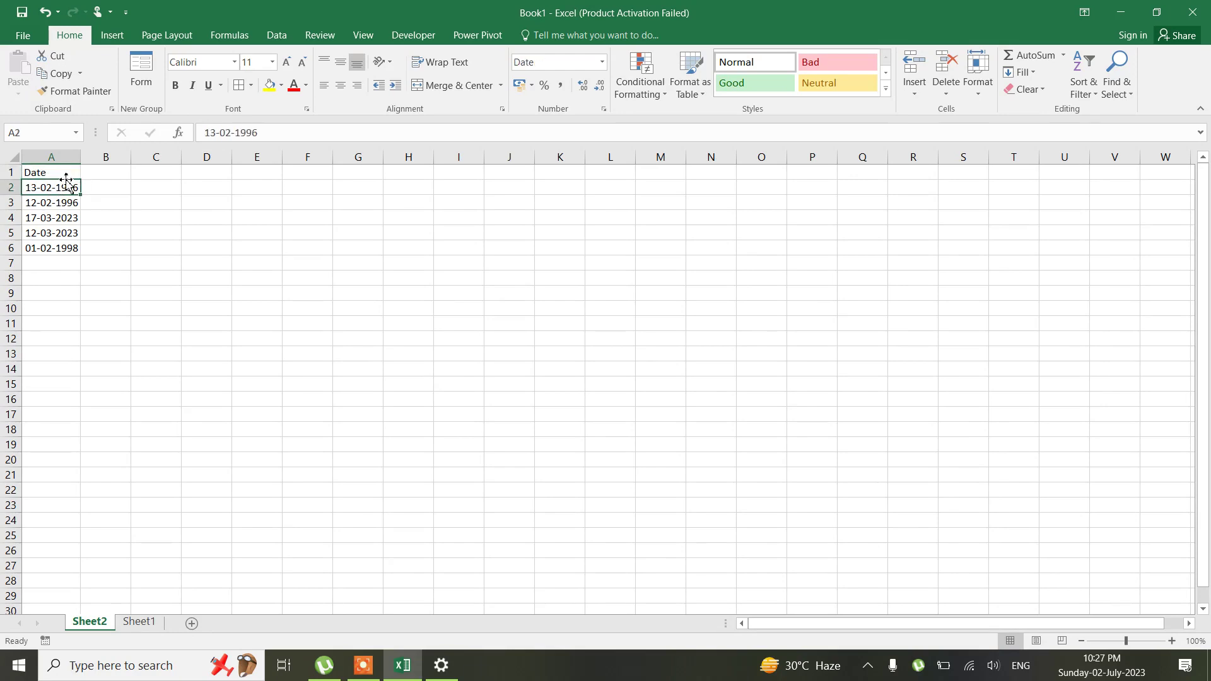
{"action": "key", "text": "shift+Down"}
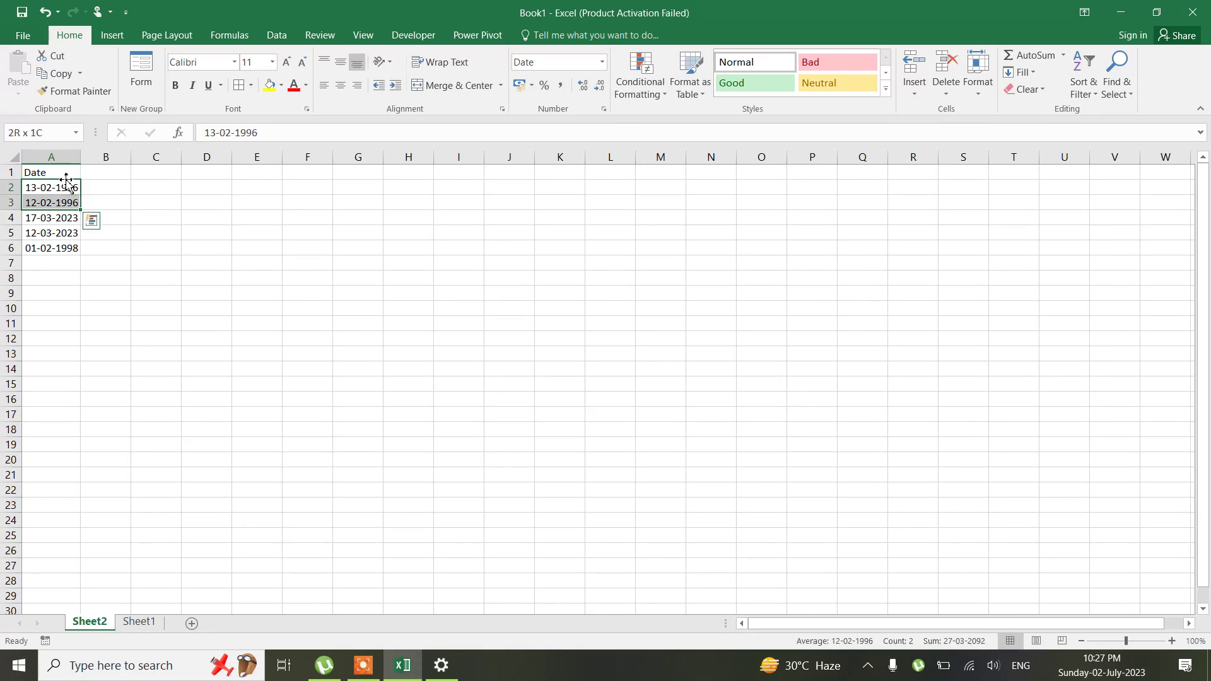
Enter the headings Days, Month and Year in cells B1, C1 and D1
{"action": "double_click", "coordinate": [104, 168]}
{"action": "type", "text": "Days"}
{"action": "key", "text": "Tab"}
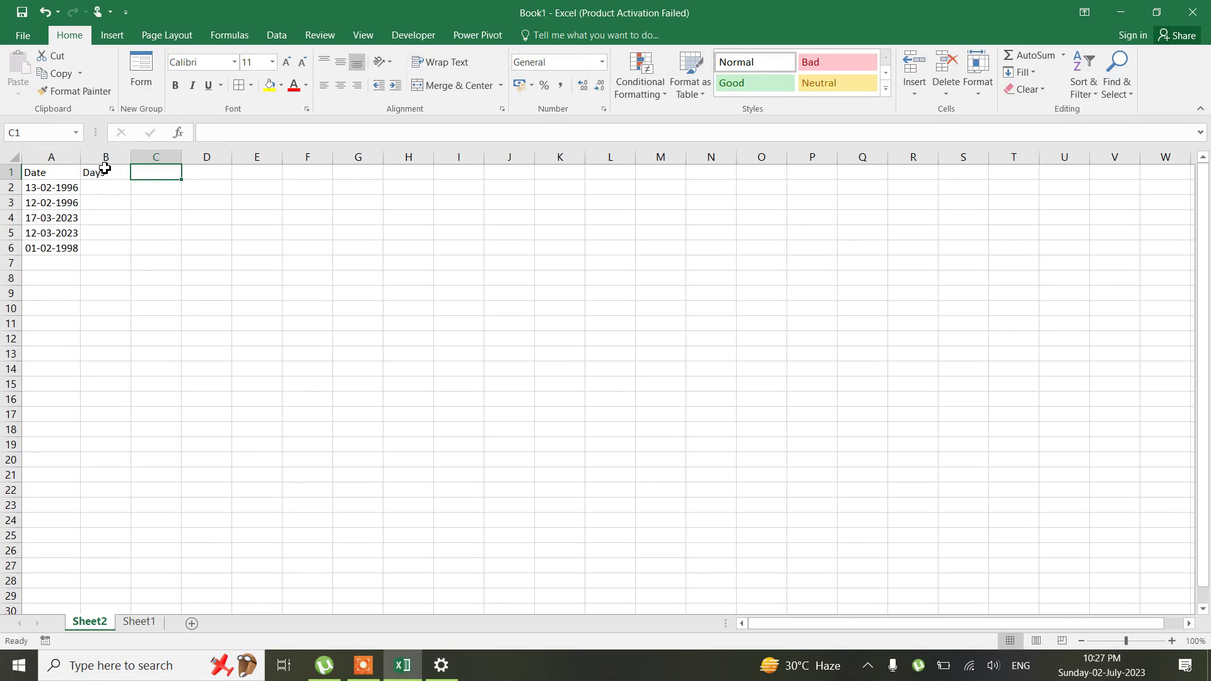
{"action": "type", "text": "Month"}
{"action": "key", "text": "Tab"}
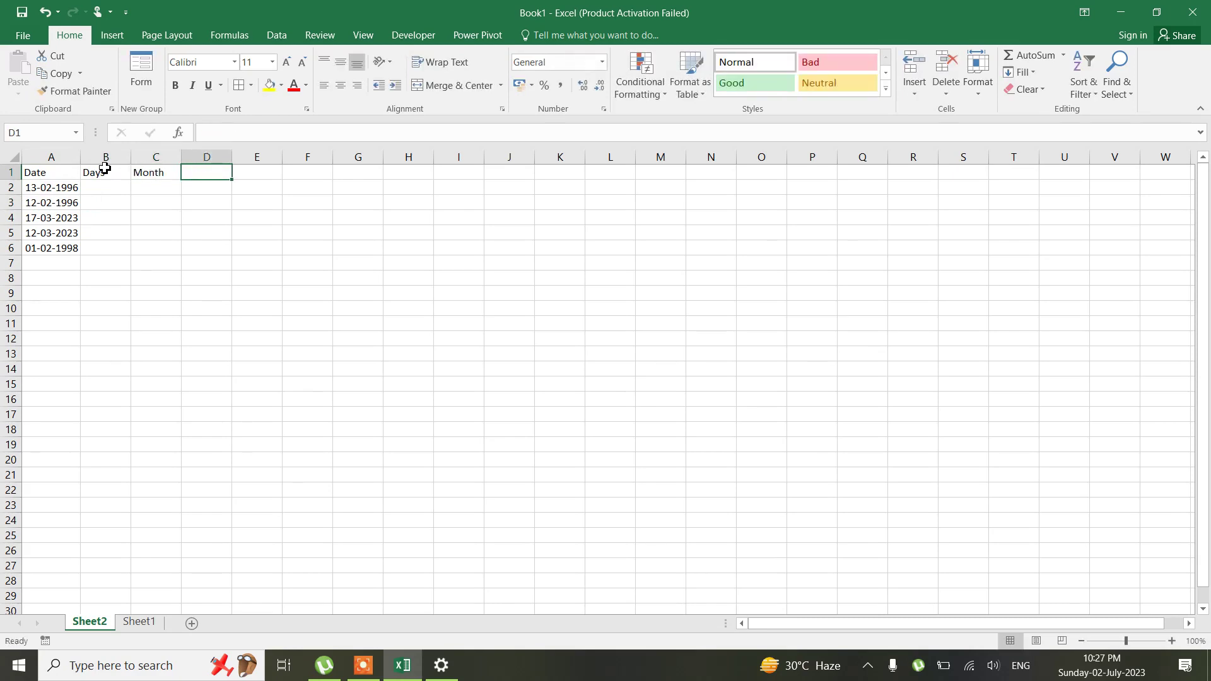
{"action": "type", "text": "Year"}
{"action": "key", "text": "Return"}
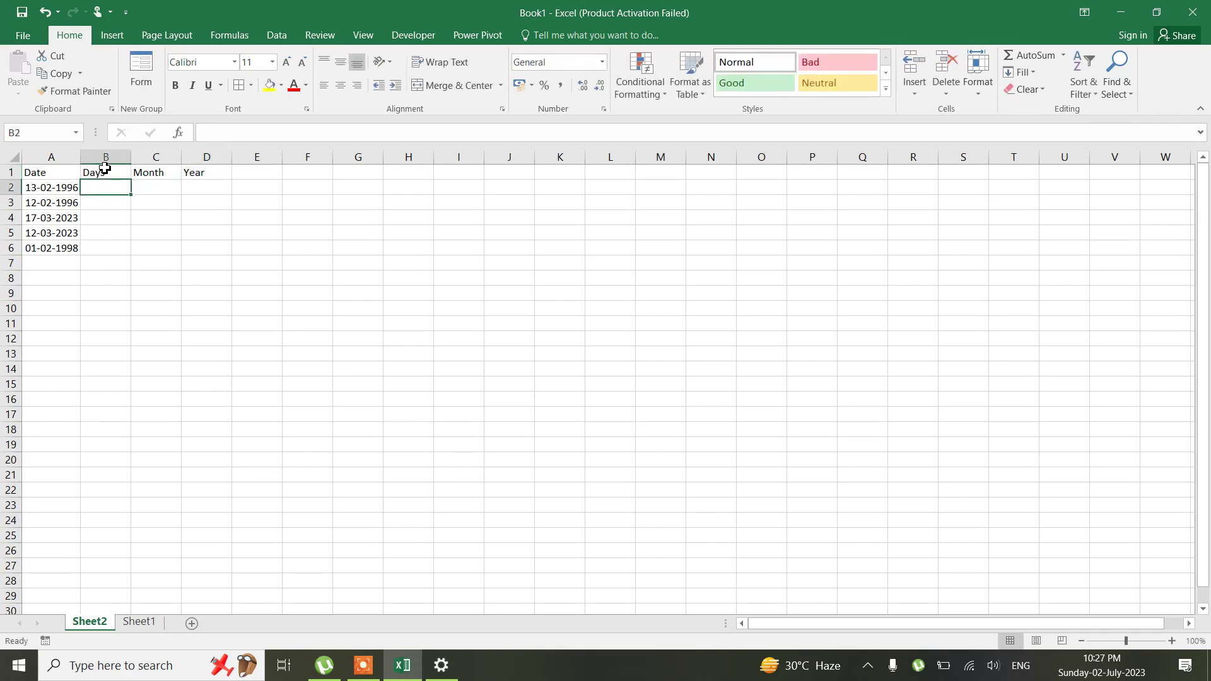
Fill the dates in A2:A6 across the Days, Month and Year columns and autofit the column widths
{"action": "left_click_drag", "start_coordinate": [52, 184], "coordinate": [52, 189]}
{"action": "key", "text": "ctrl+shift+Down"}
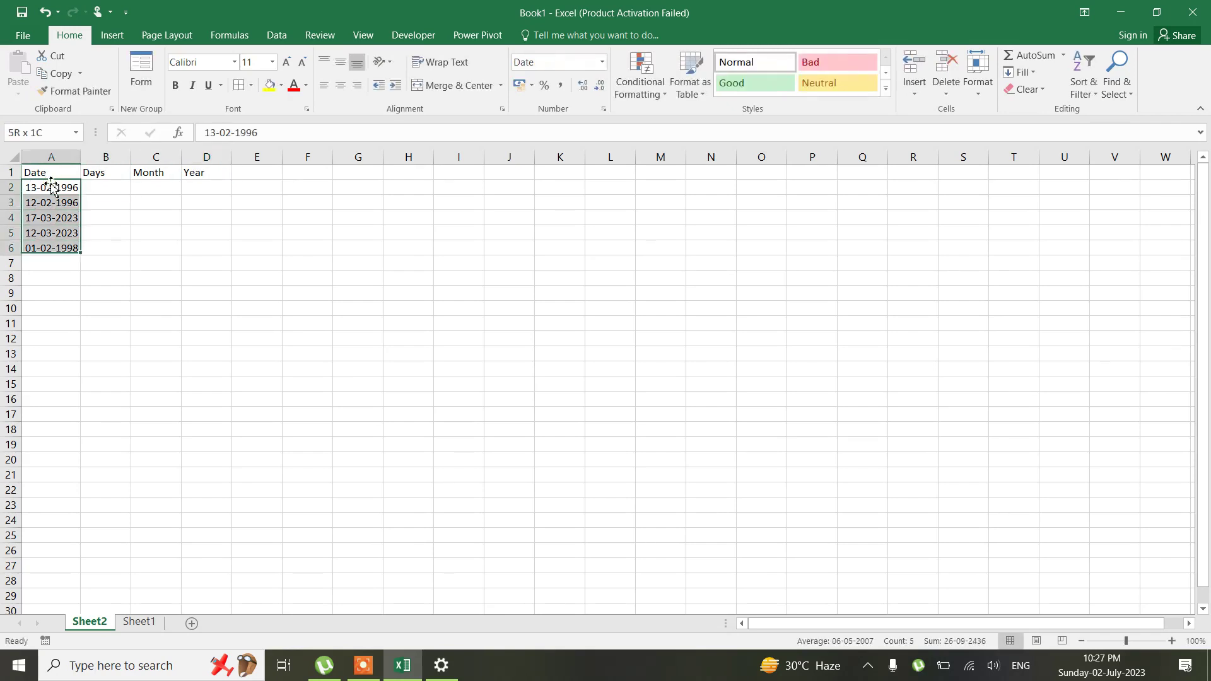
{"action": "left_click_drag", "start_coordinate": [81, 255], "coordinate": [224, 251]}
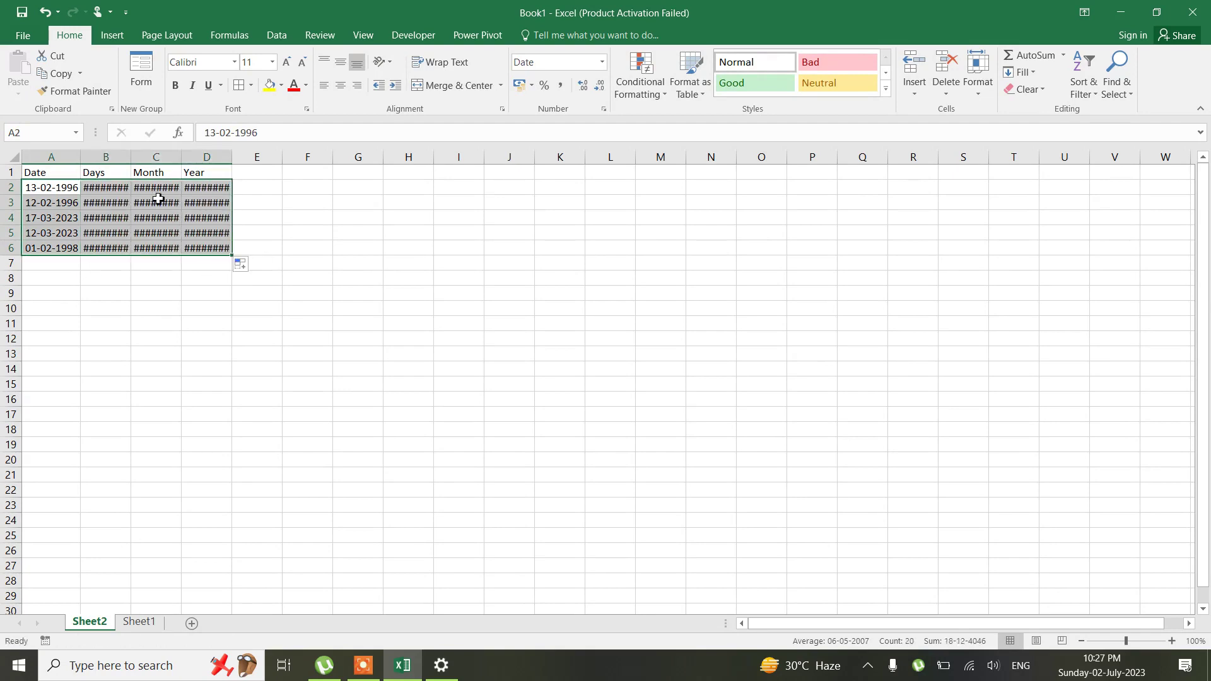
{"action": "left_click", "coordinate": [15, 157]}
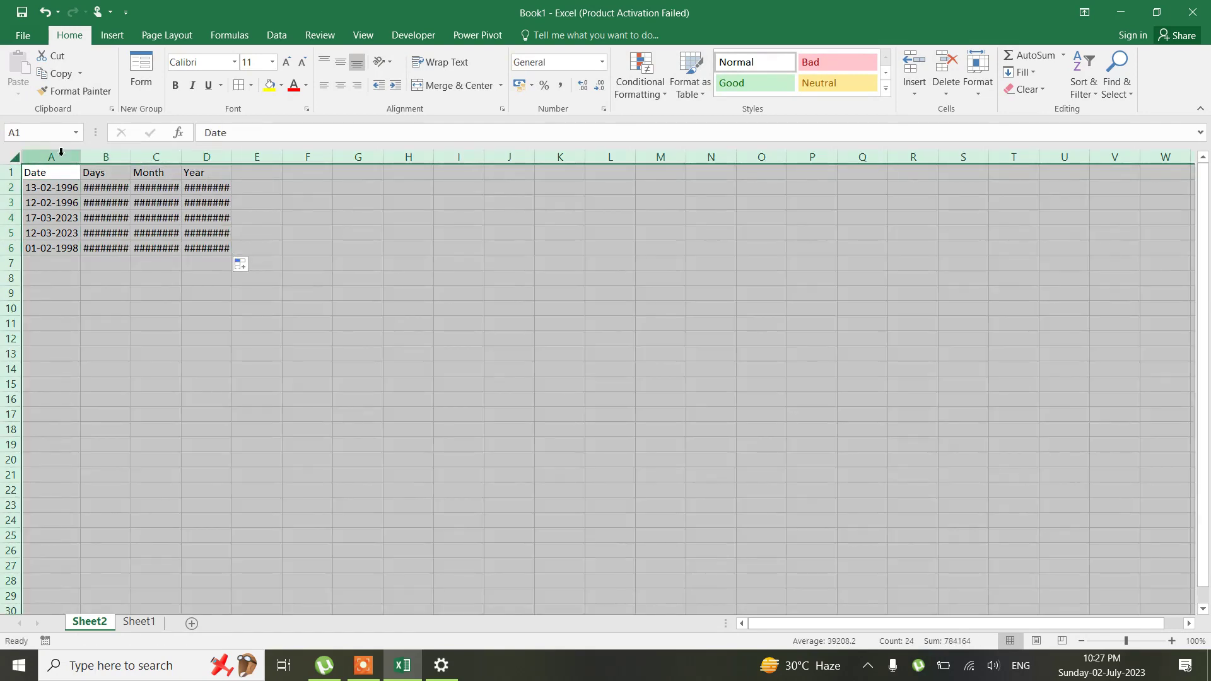
{"action": "double_click", "coordinate": [81, 156]}
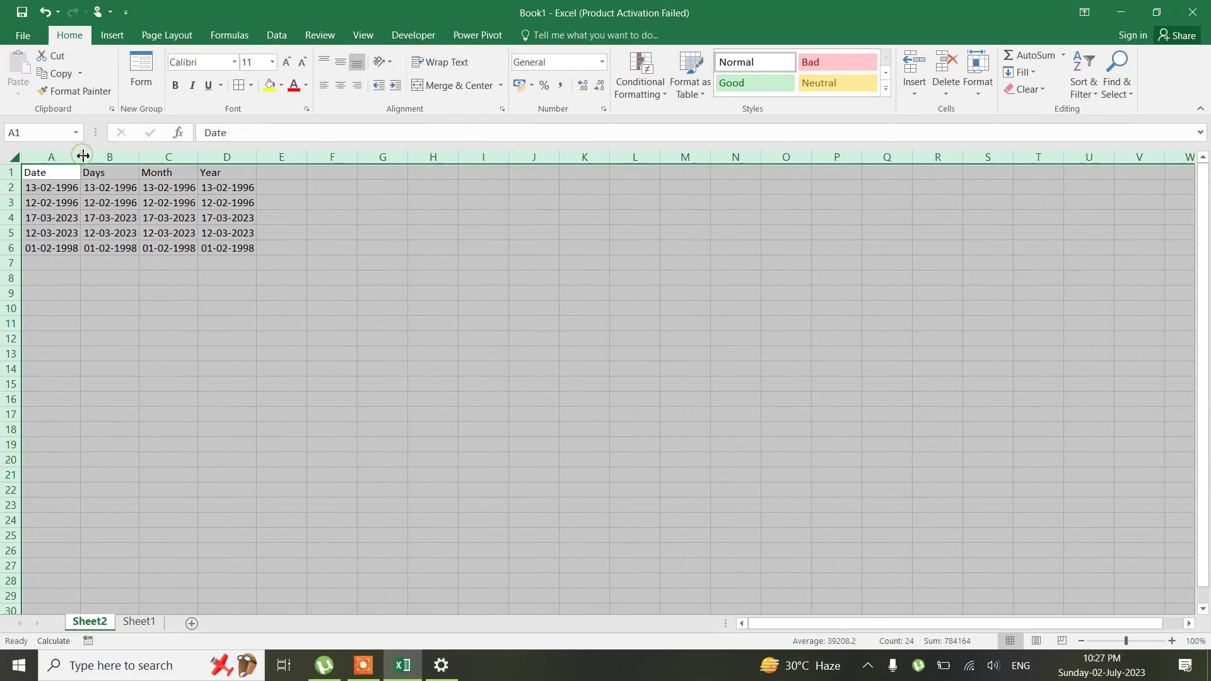
Apply the custom number format dd to the Days cells B2:B6
{"action": "left_click", "coordinate": [105, 189]}
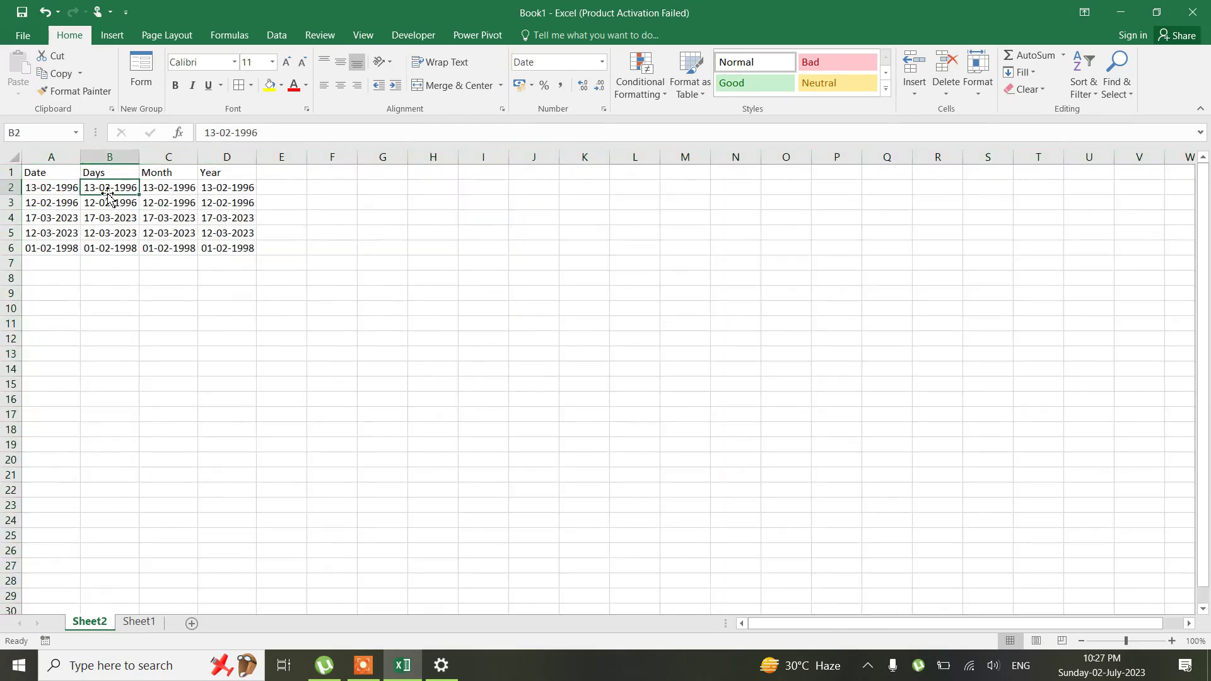
{"action": "key", "text": "shift+Down"}
{"action": "key", "text": "shift+Down"}
{"action": "key", "text": "shift+Down"}
{"action": "key", "text": "shift+Down"}
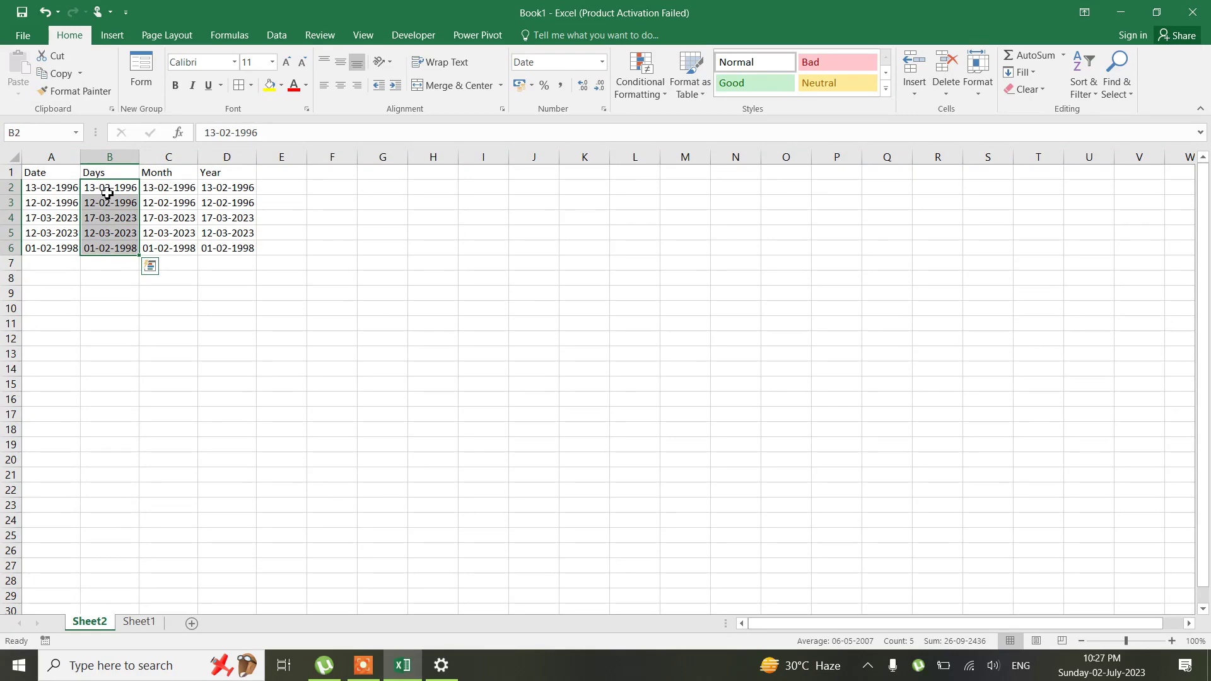
{"action": "key", "text": "ctrl+1"}
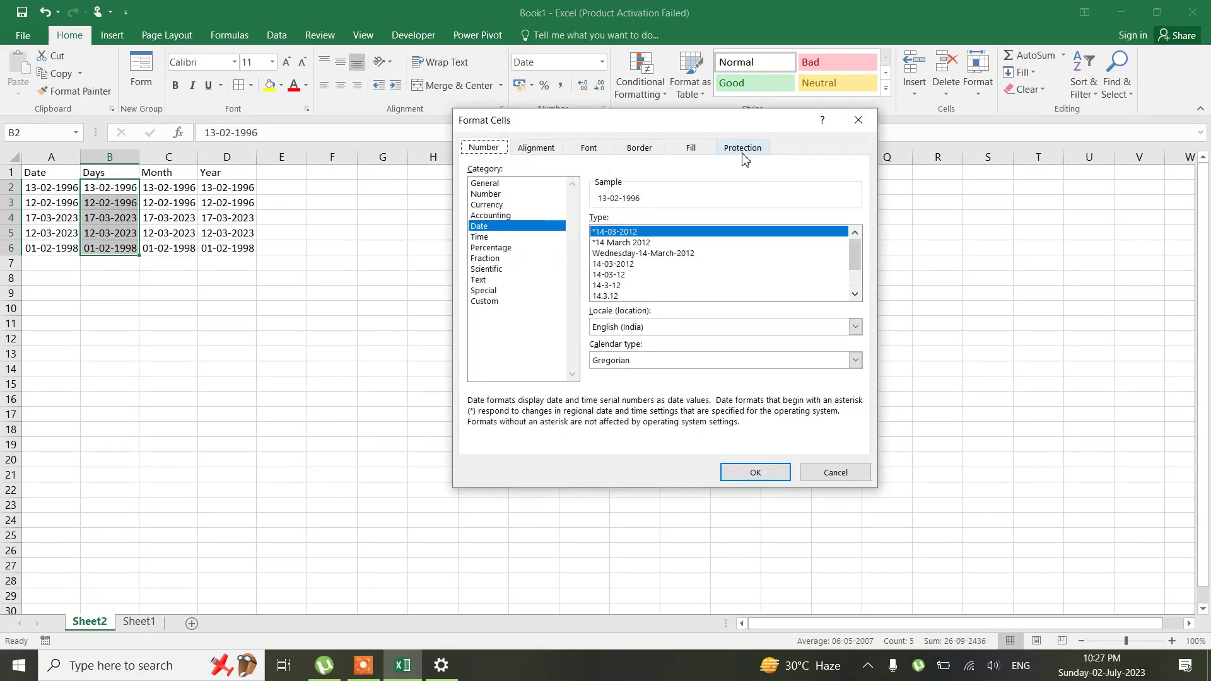
{"action": "left_click", "coordinate": [498, 302]}
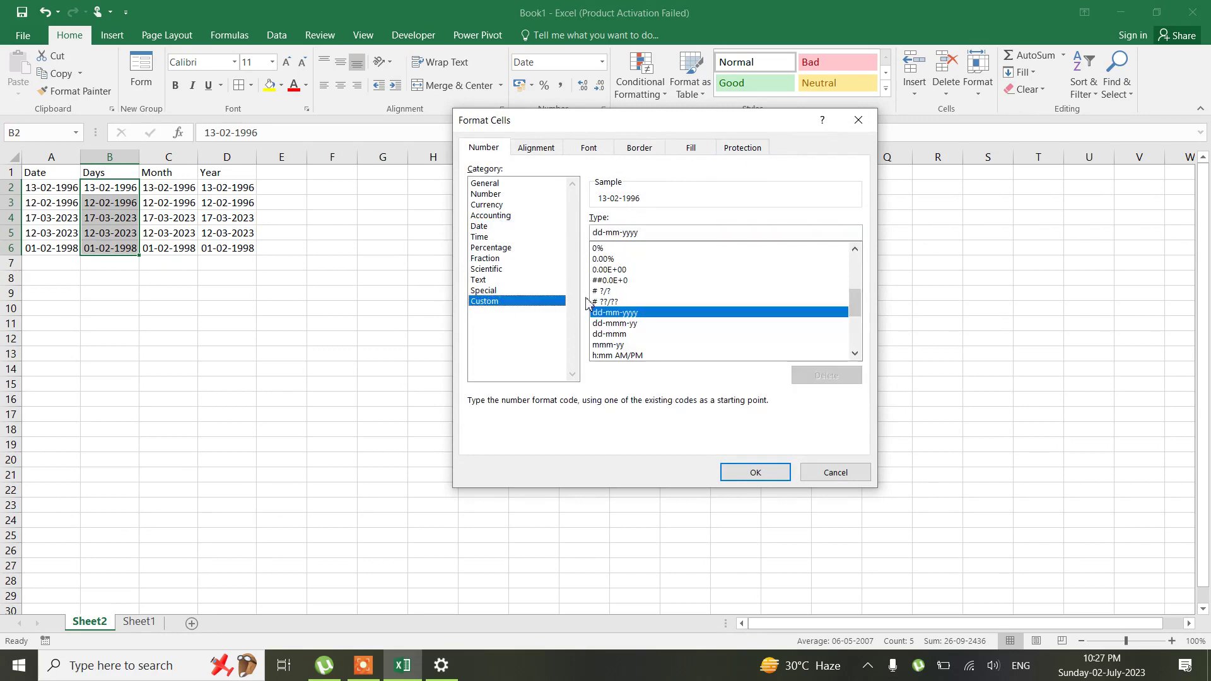
{"action": "left_click_drag", "start_coordinate": [644, 232], "coordinate": [566, 234]}
{"action": "type", "text": "dd"}
{"action": "left_click", "coordinate": [762, 476]}
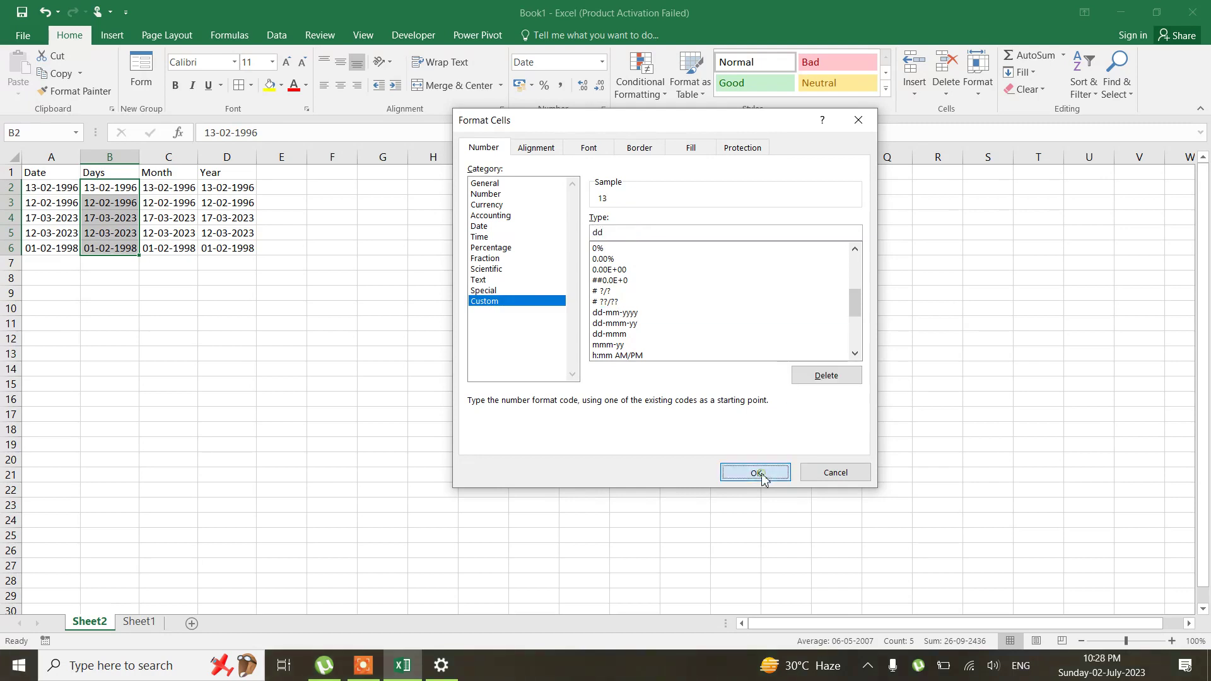
Apply the custom number format mmmm to the Month cells C2:C6
{"action": "left_click", "coordinate": [185, 192]}
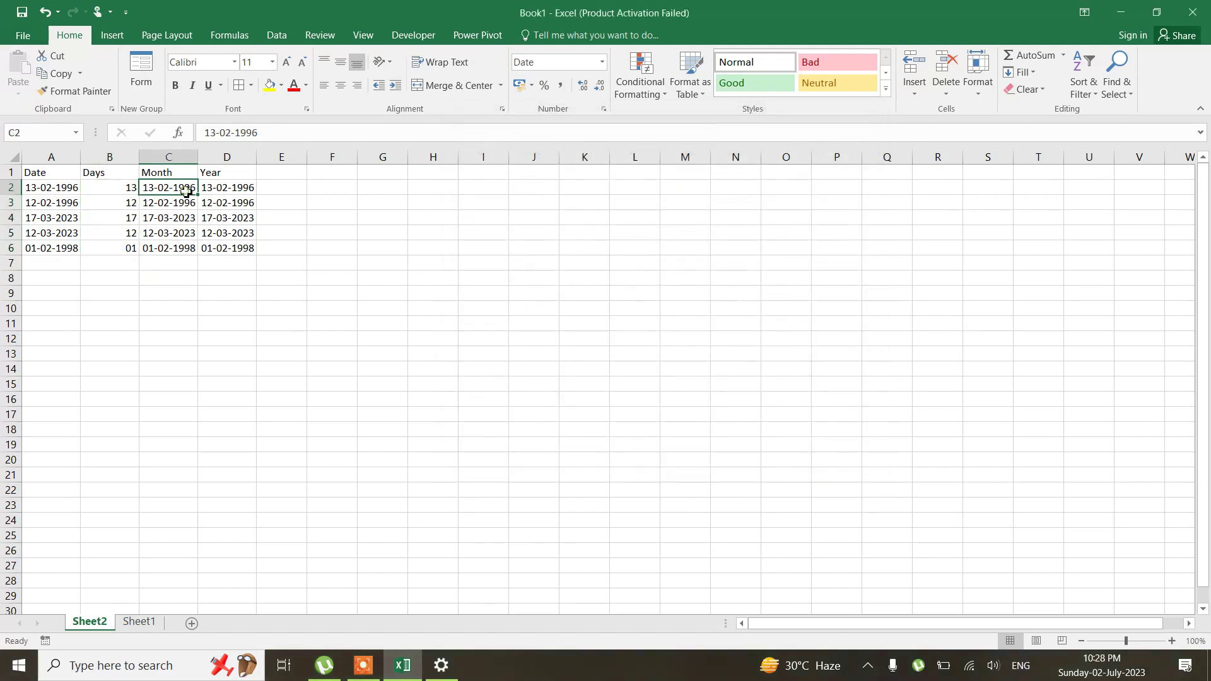
{"action": "key", "text": "shift+Down"}
{"action": "key", "text": "shift+Down"}
{"action": "key", "text": "shift+Down"}
{"action": "key", "text": "shift+Down"}
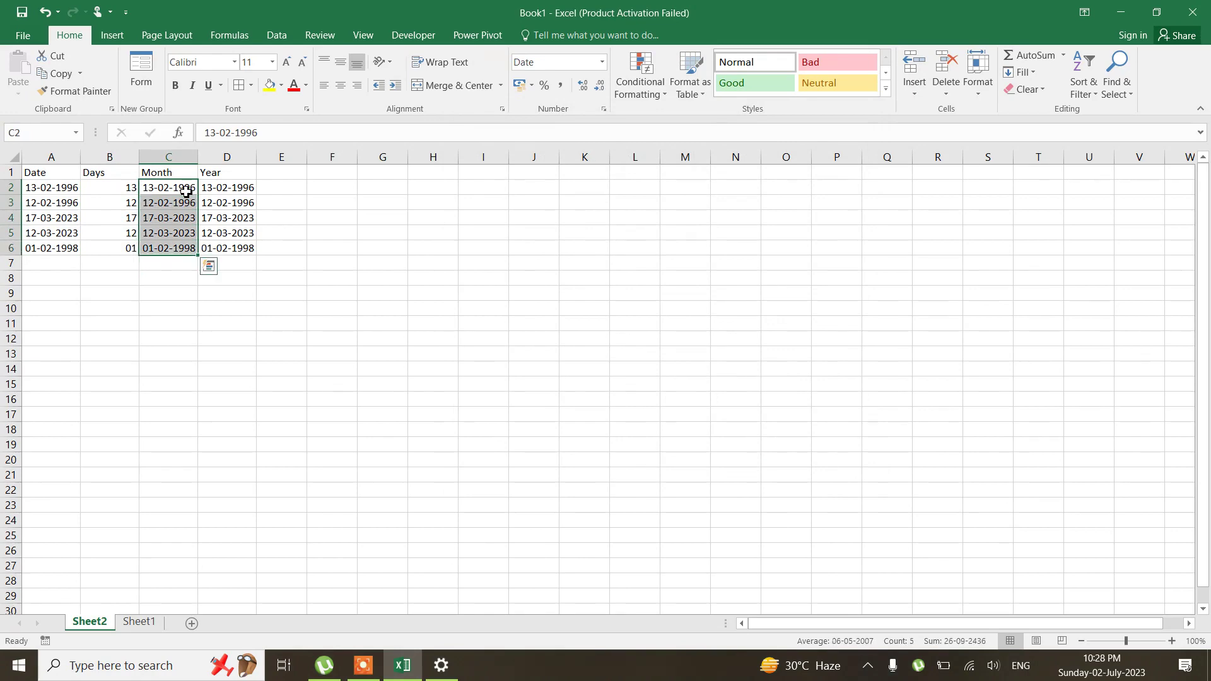
{"action": "key", "text": "ctrl+1"}
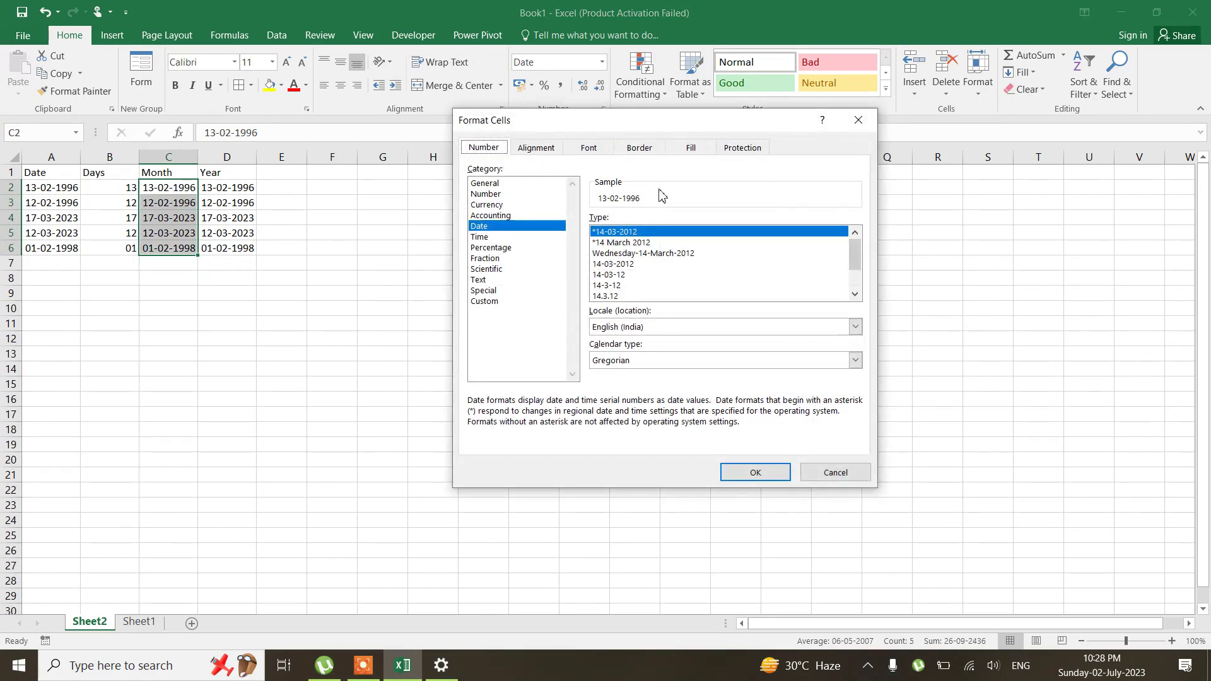
{"action": "left_click", "coordinate": [486, 302]}
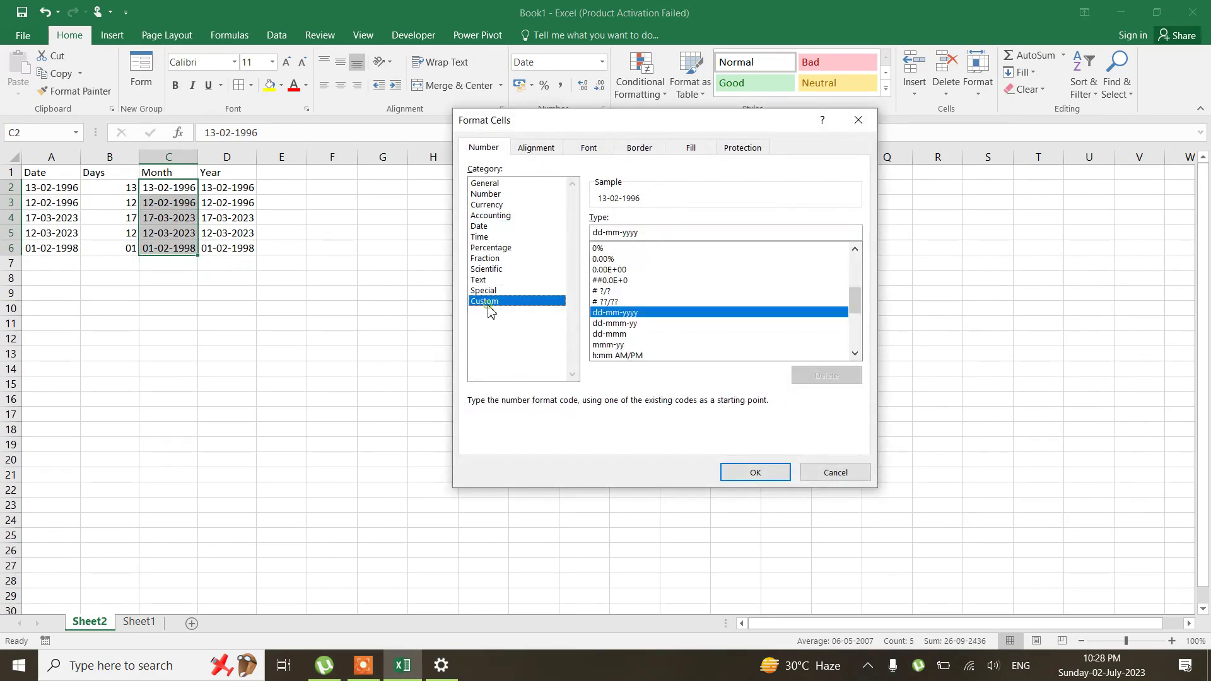
{"action": "left_click_drag", "start_coordinate": [644, 233], "coordinate": [587, 234]}
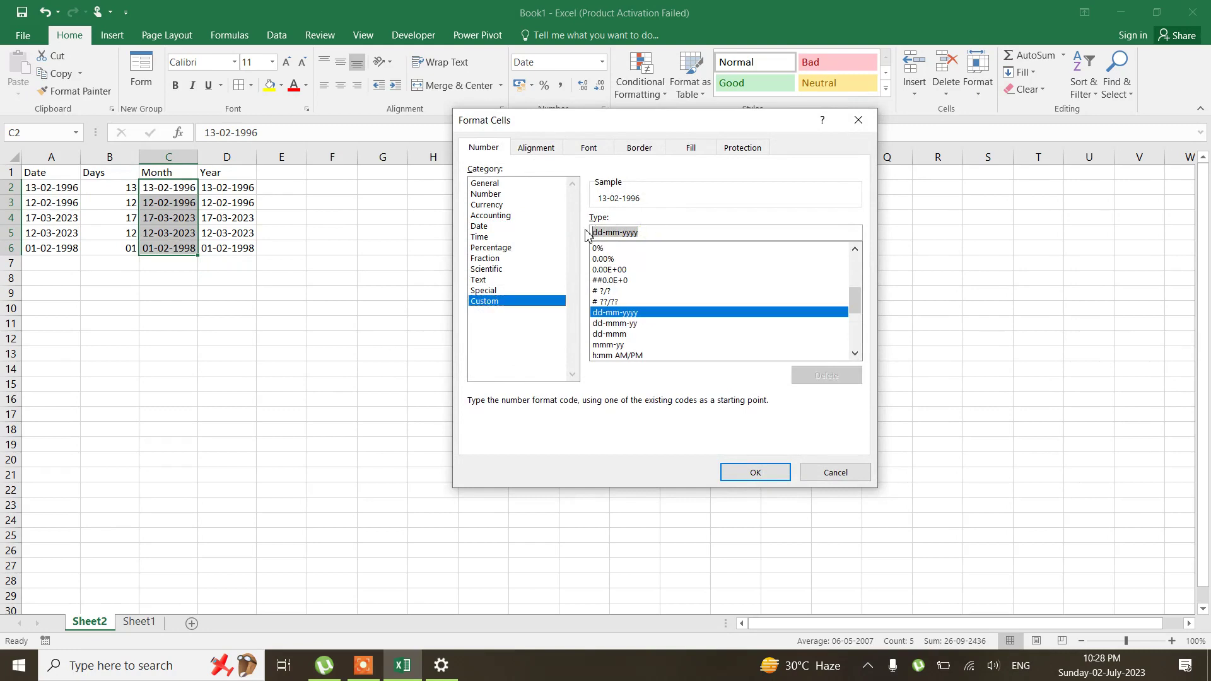
{"action": "type", "text": "mmmm"}
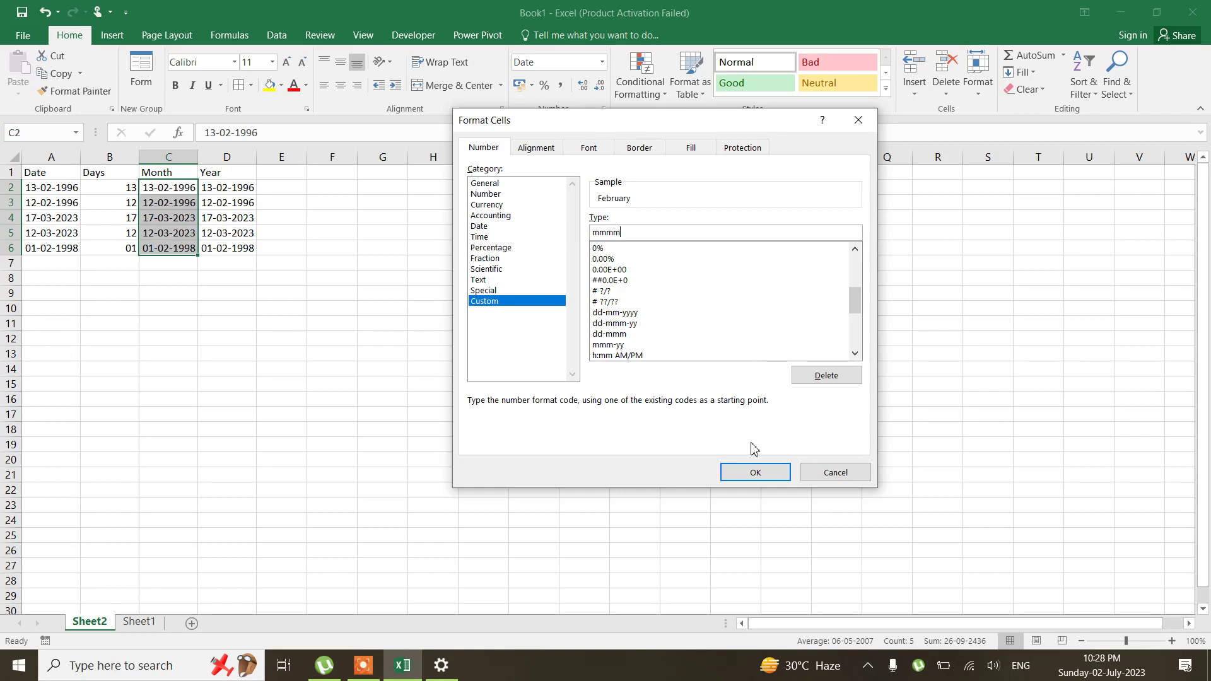
{"action": "left_click", "coordinate": [752, 472]}
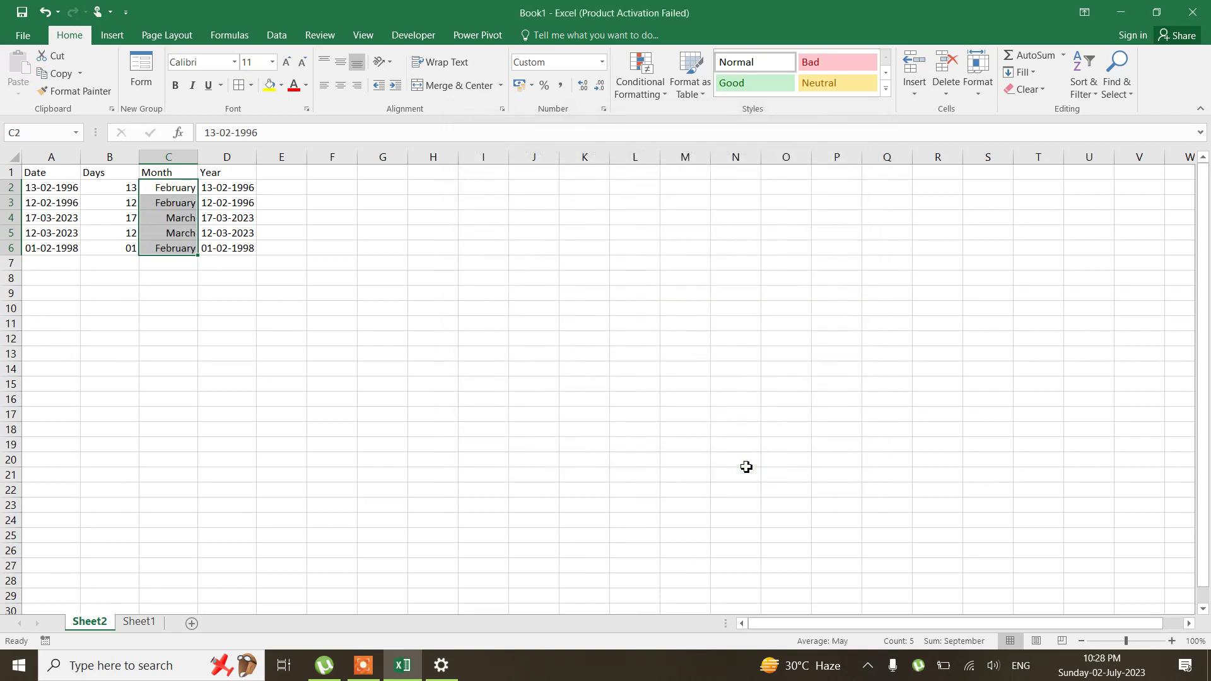
Shorten the custom number format of the Month cells C2:C6 to mmm
{"action": "key", "text": "ctrl+1"}
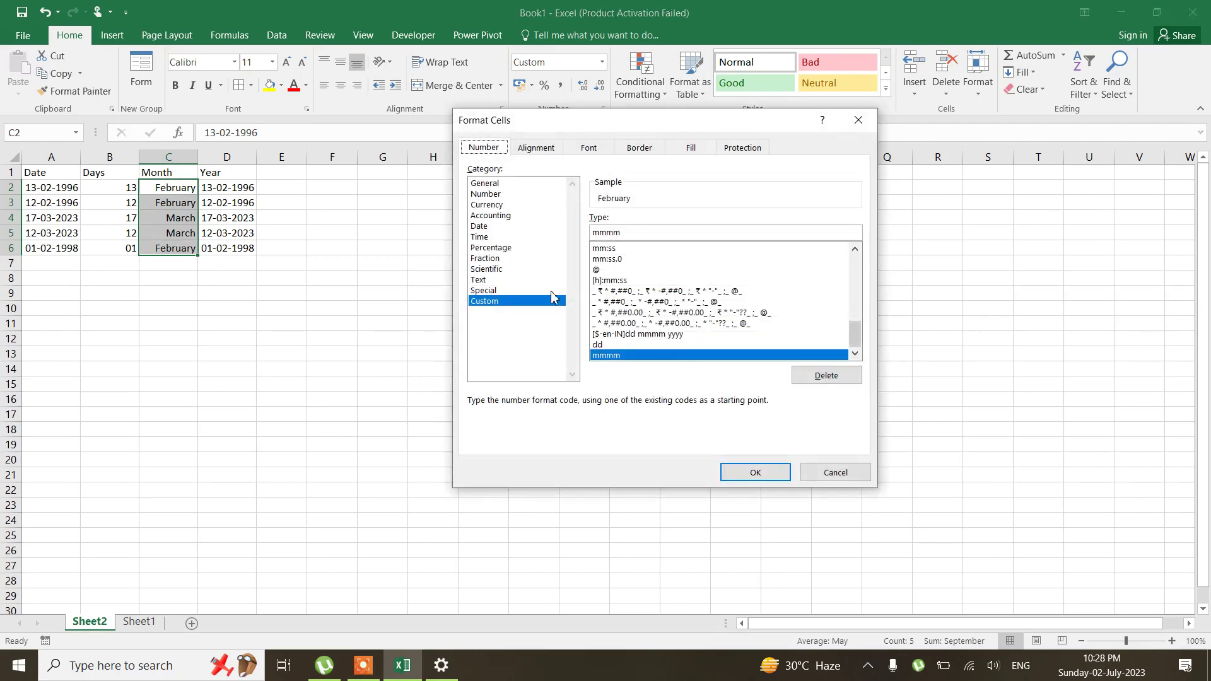
{"action": "left_click", "coordinate": [625, 233]}
{"action": "key", "text": "BackSpace"}
{"action": "left_click", "coordinate": [742, 472]}
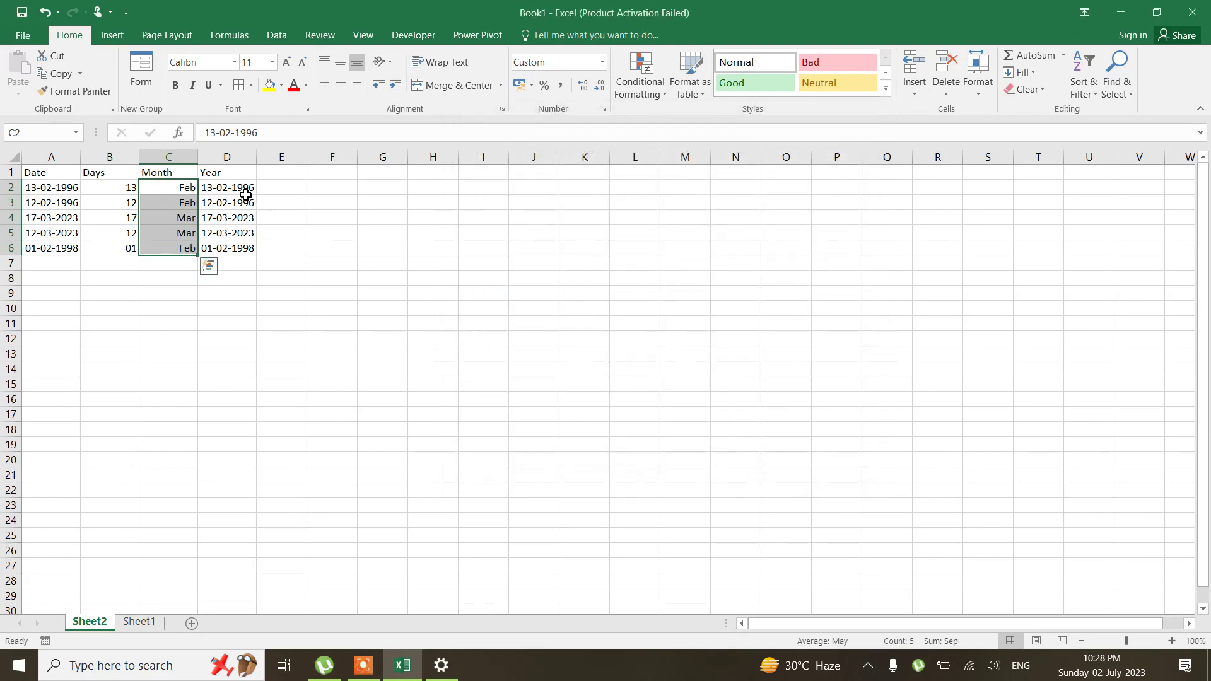
Apply the custom number format YYYY to the Year cells D2:D6
{"action": "left_click_drag", "start_coordinate": [246, 190], "coordinate": [246, 196]}
{"action": "key", "text": "shift+Down"}
{"action": "key", "text": "shift+Down"}
{"action": "key", "text": "shift+Down"}
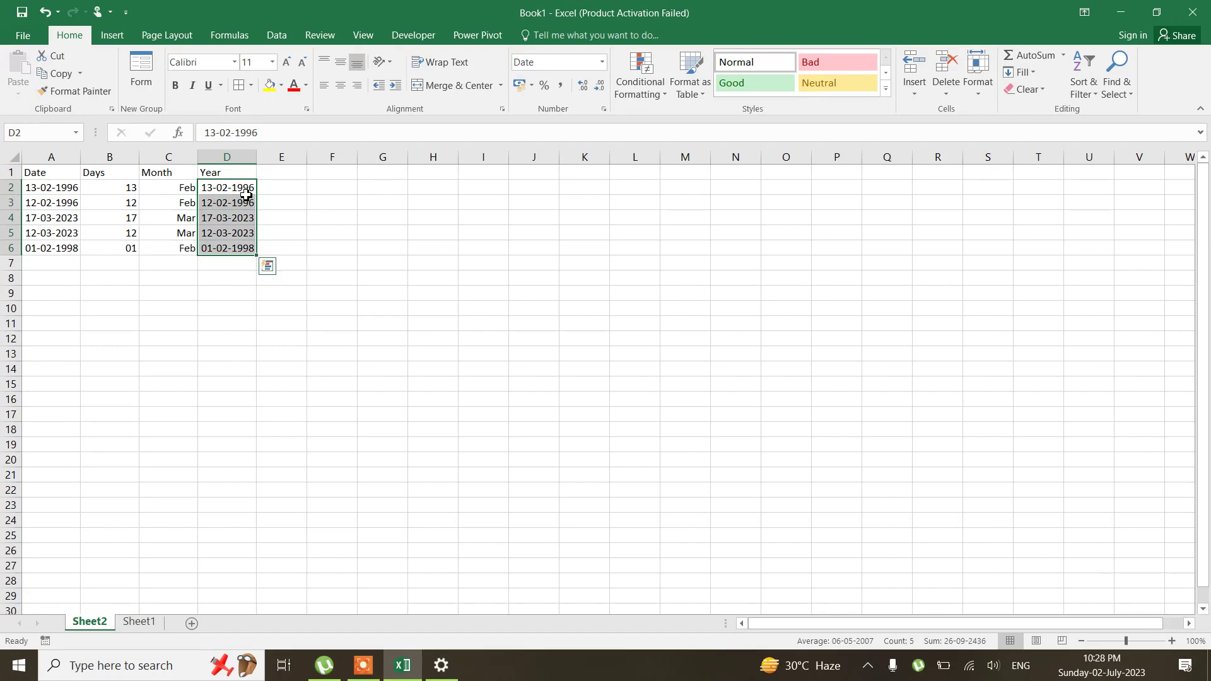
{"action": "key", "text": "ctrl+1"}
{"action": "left_click", "coordinate": [493, 301]}
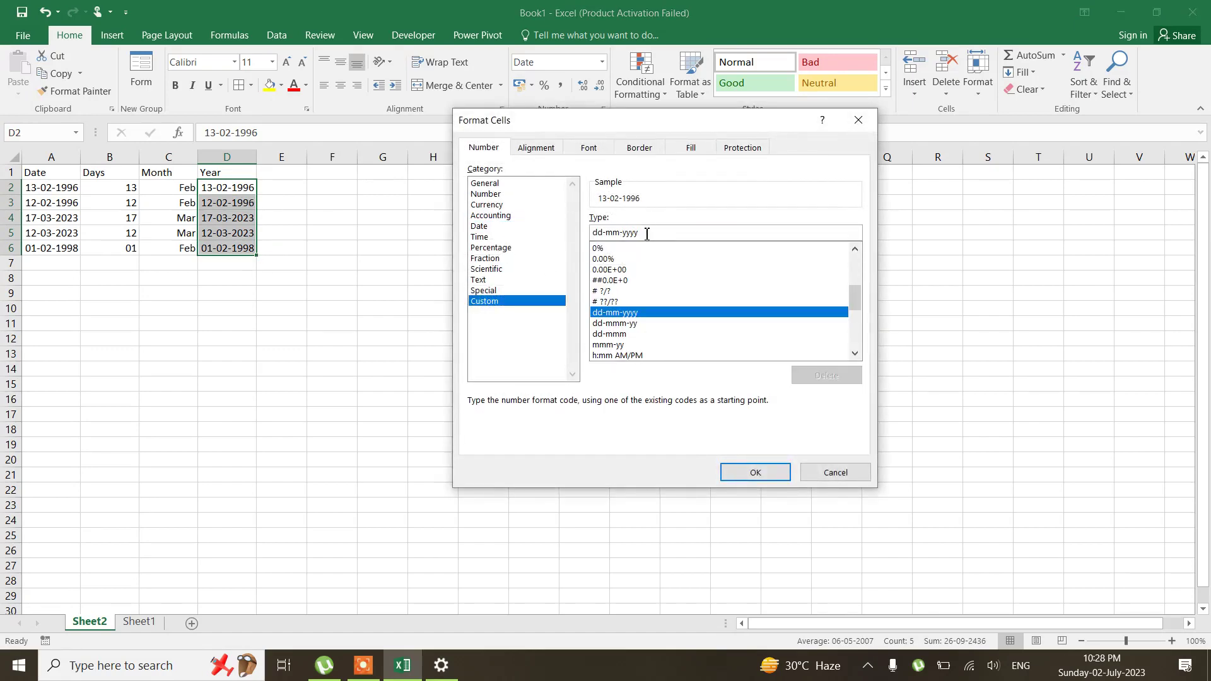
{"action": "left_click_drag", "start_coordinate": [647, 234], "coordinate": [539, 238]}
{"action": "type", "text": "YYYY"}
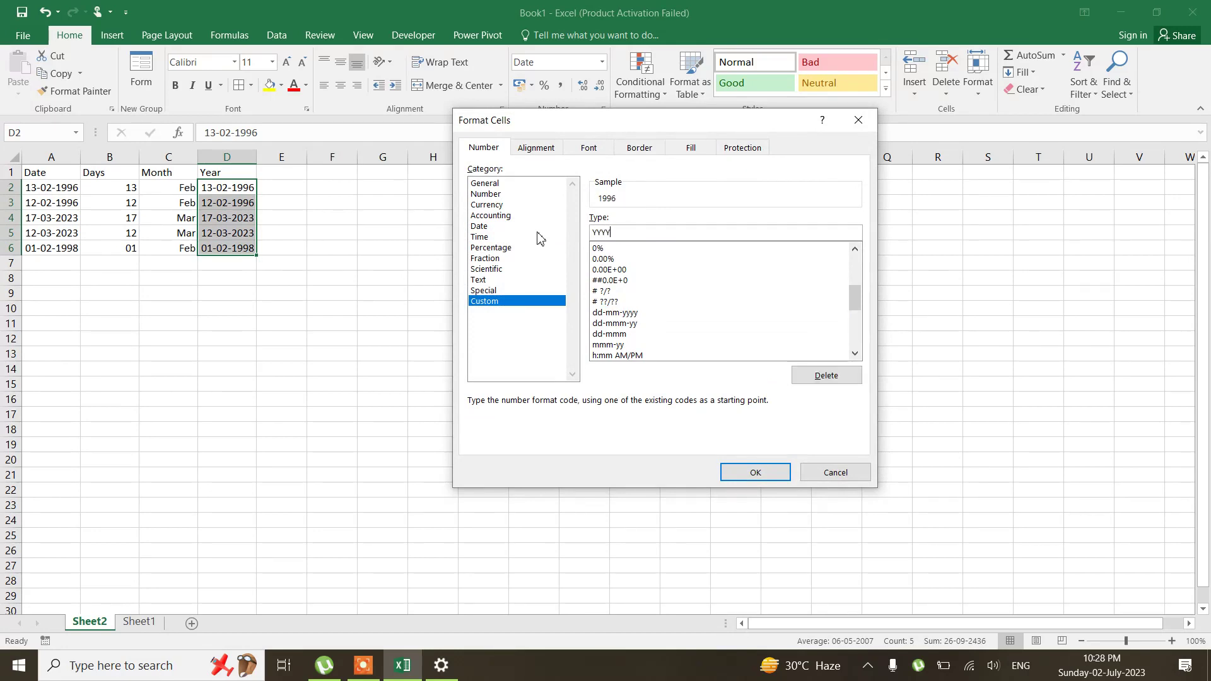
{"action": "left_click", "coordinate": [749, 476]}
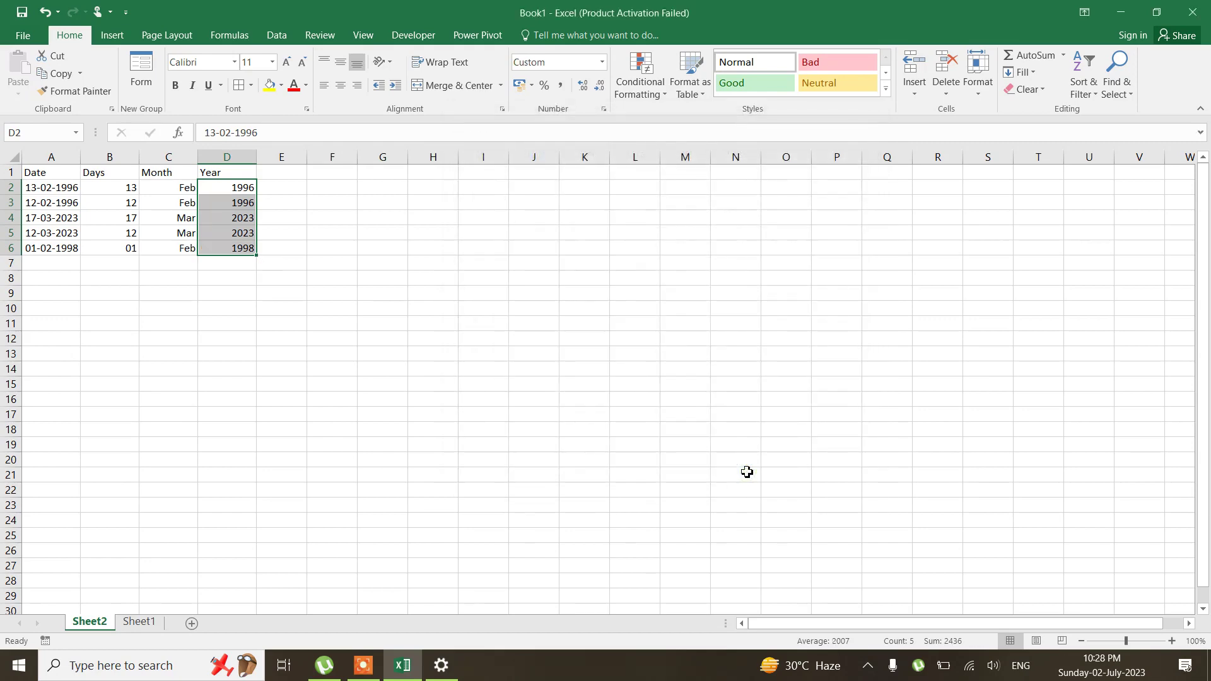
Open Paint and draw a text box about 917 × 464 px across most of the blank canvas
{"action": "key", "text": "super"}
{"action": "type", "text": "pai"}
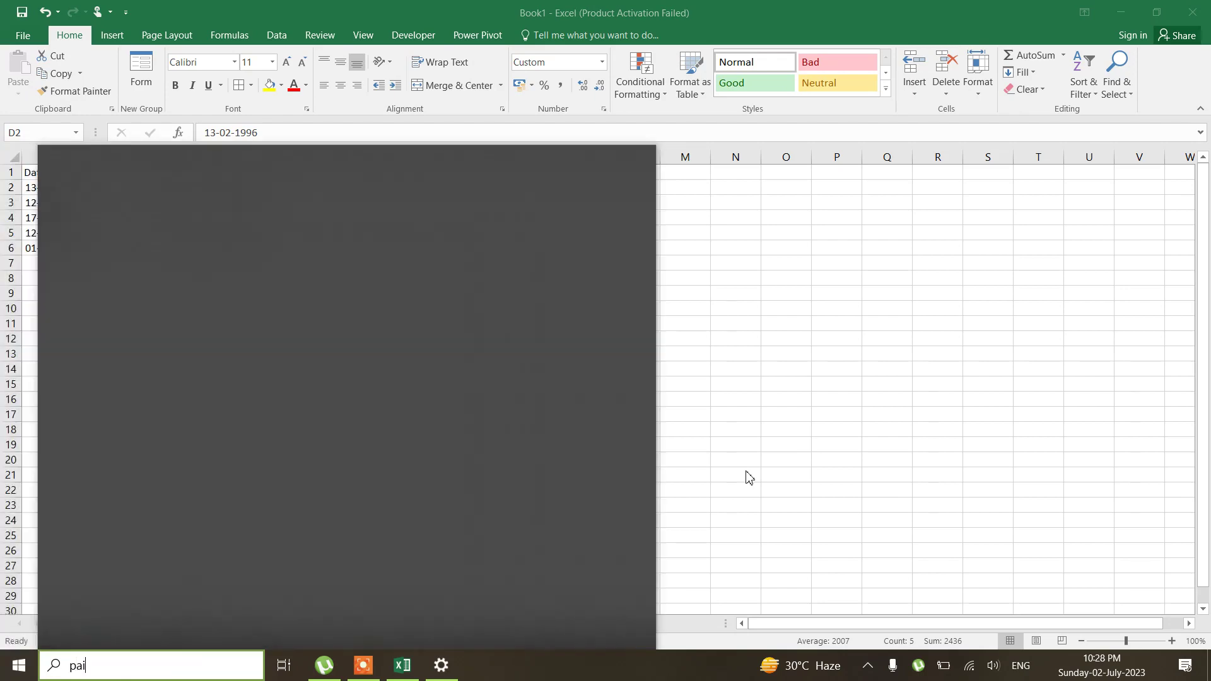
{"action": "type", "text": "nt"}
{"action": "key", "text": "Return"}
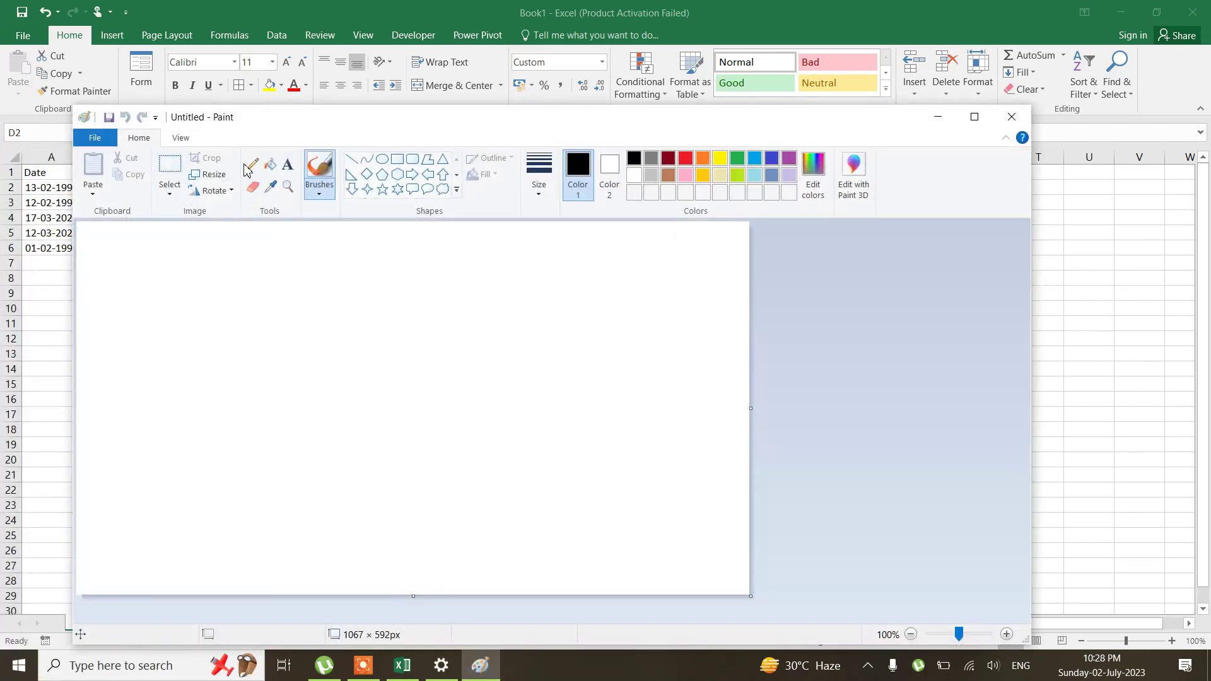
{"action": "left_click", "coordinate": [287, 165]}
{"action": "left_click", "coordinate": [89, 235]}
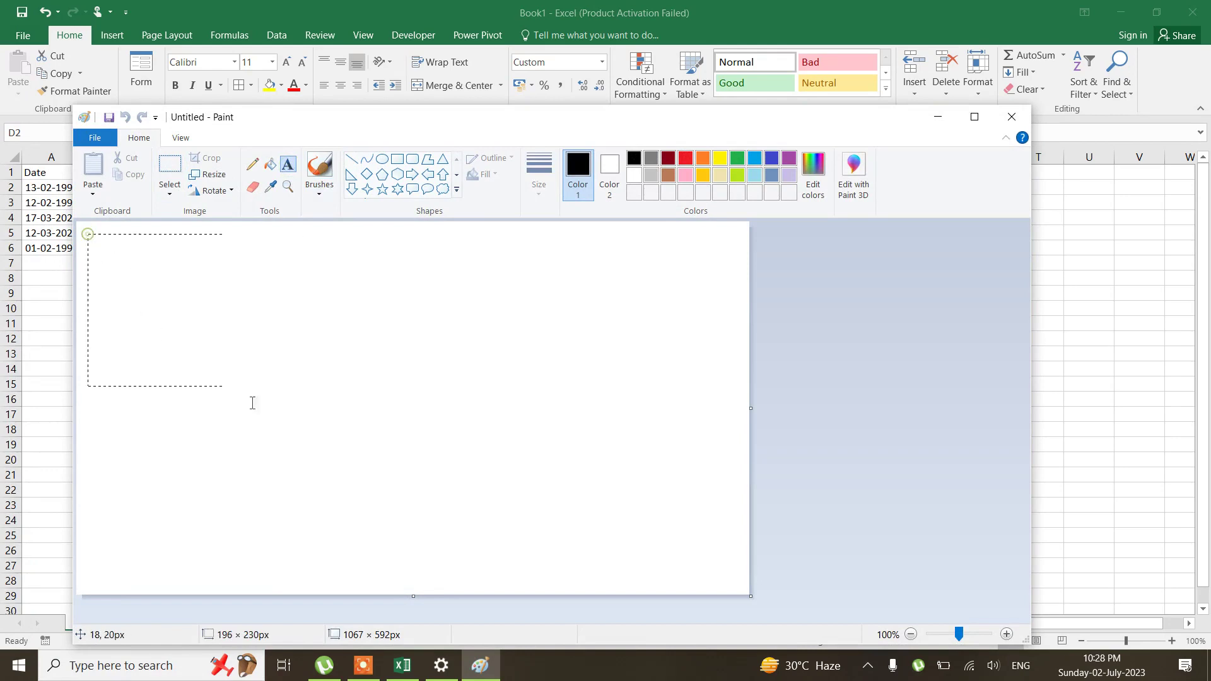
{"action": "left_click_drag", "start_coordinate": [253, 402], "coordinate": [667, 528]}
Write "1> Calculate age in excel" as the first line of the text box
{"action": "type", "text": "1"}
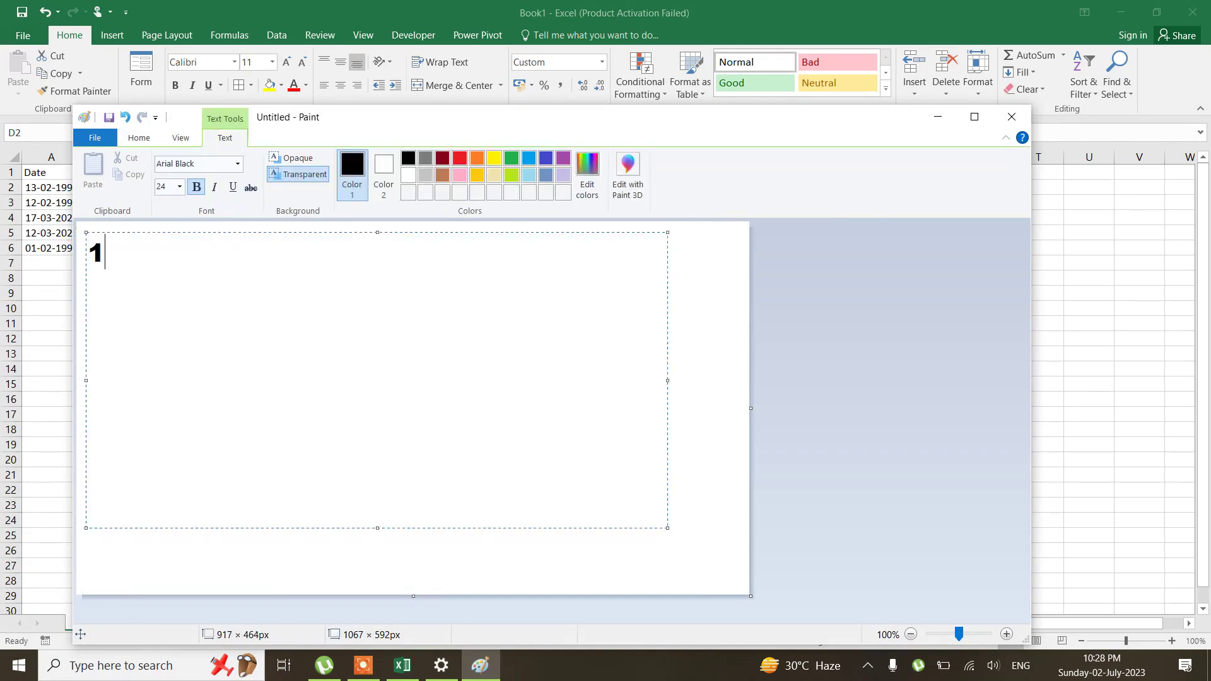
{"action": "type", "text": "> Calcuc"}
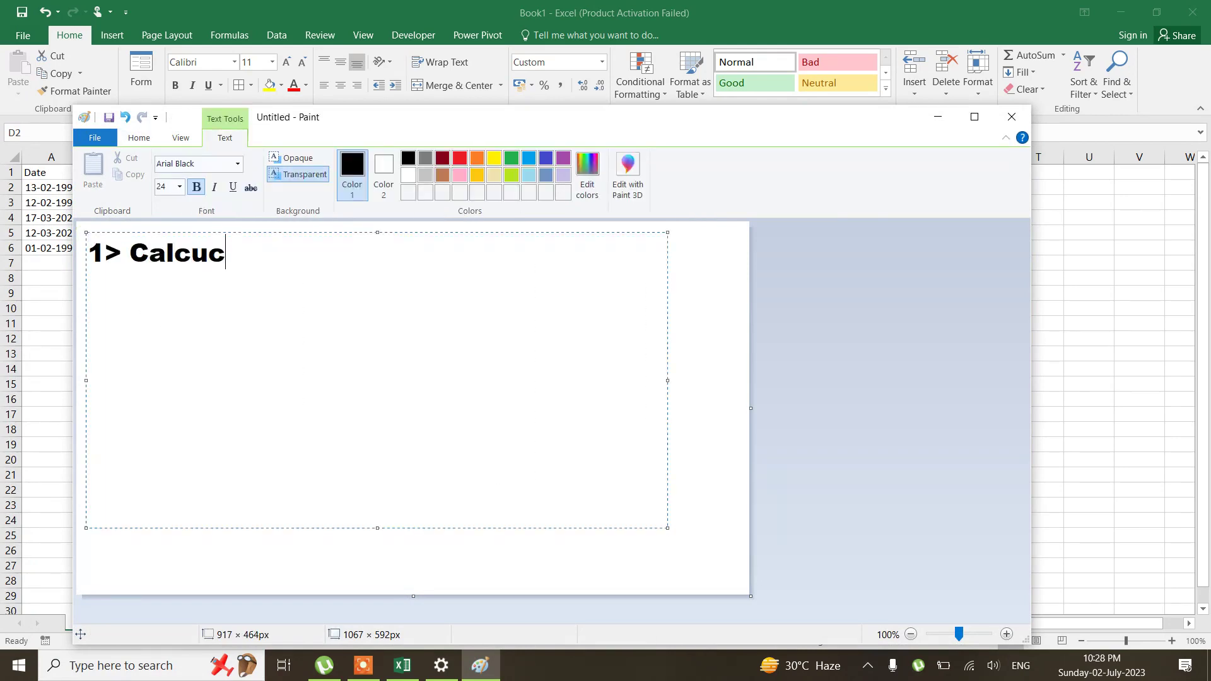
{"action": "key", "text": "BackSpace"}
{"action": "type", "text": "late age "}
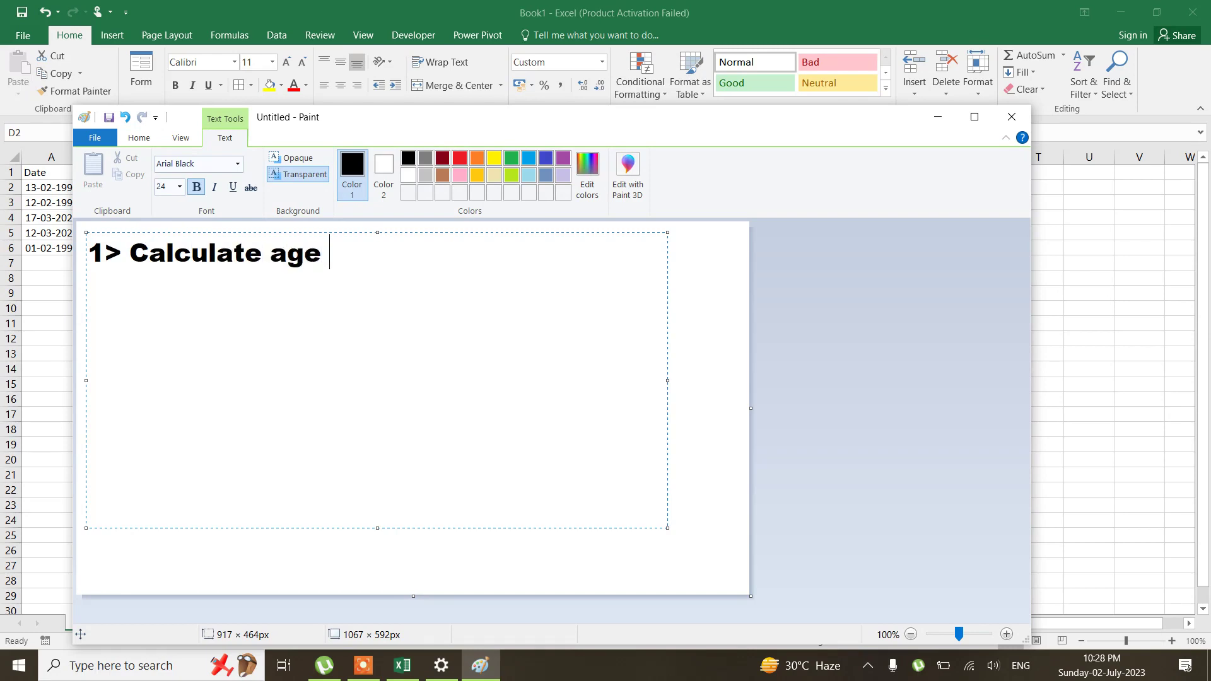
{"action": "type", "text": "in excel"}
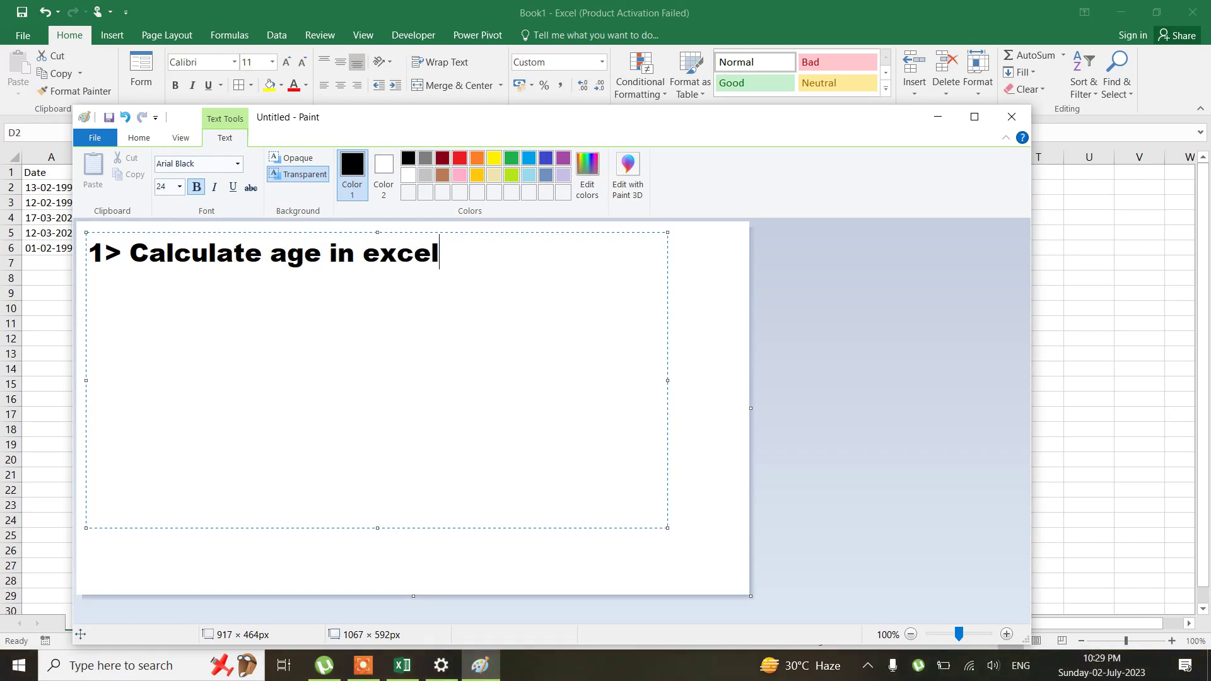
Add the formula =datedif(cell,Today(),"Y") on a second line of the text box
{"action": "key", "text": "Return"}
{"action": "type", "text": "=datedif"}
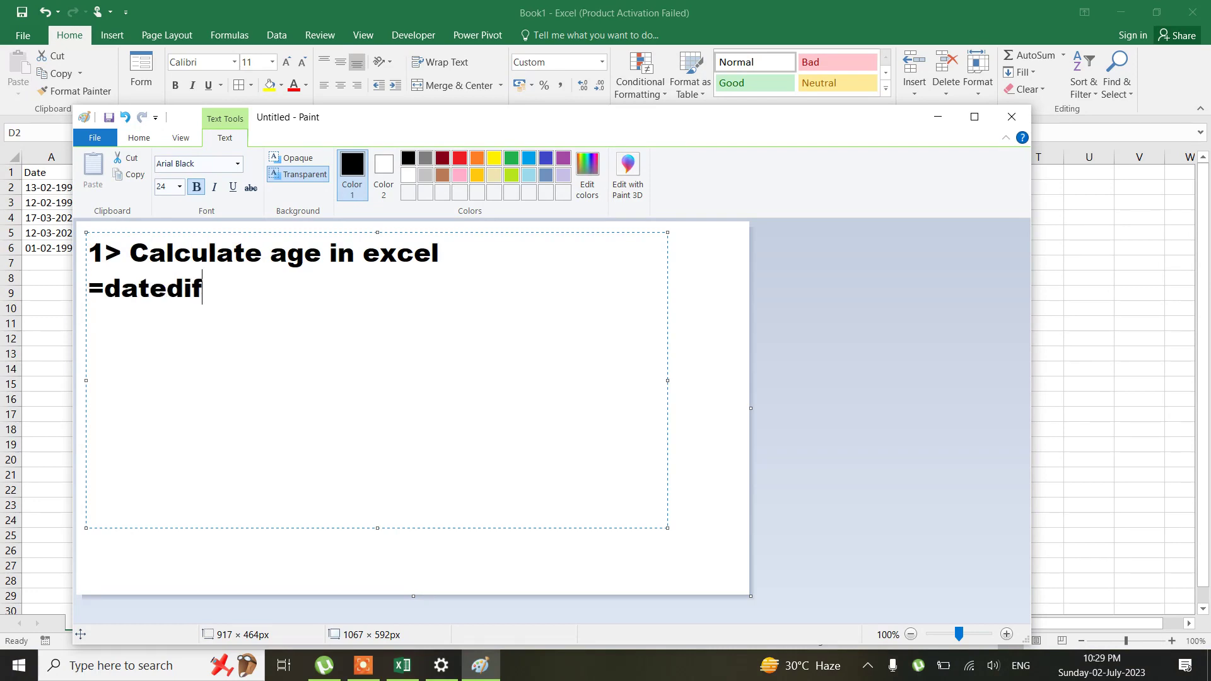
{"action": "type", "text": "(cell,Ti"}
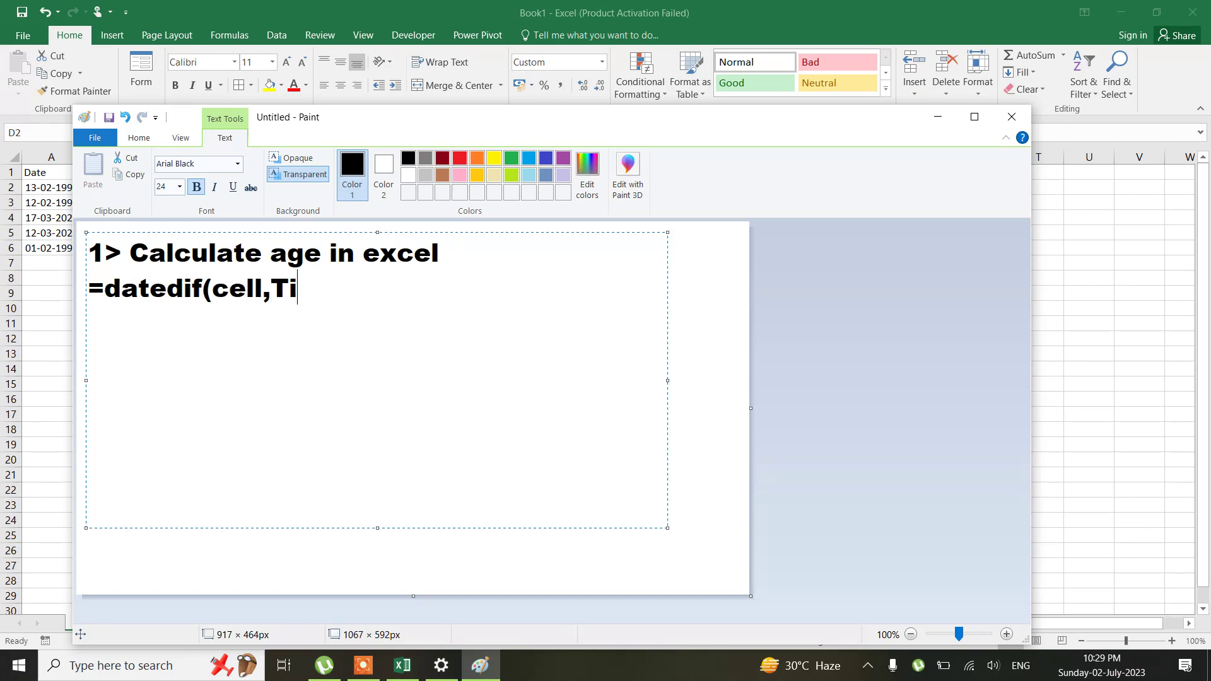
{"action": "key", "text": "BackSpace"}
{"action": "type", "text": "oday"}
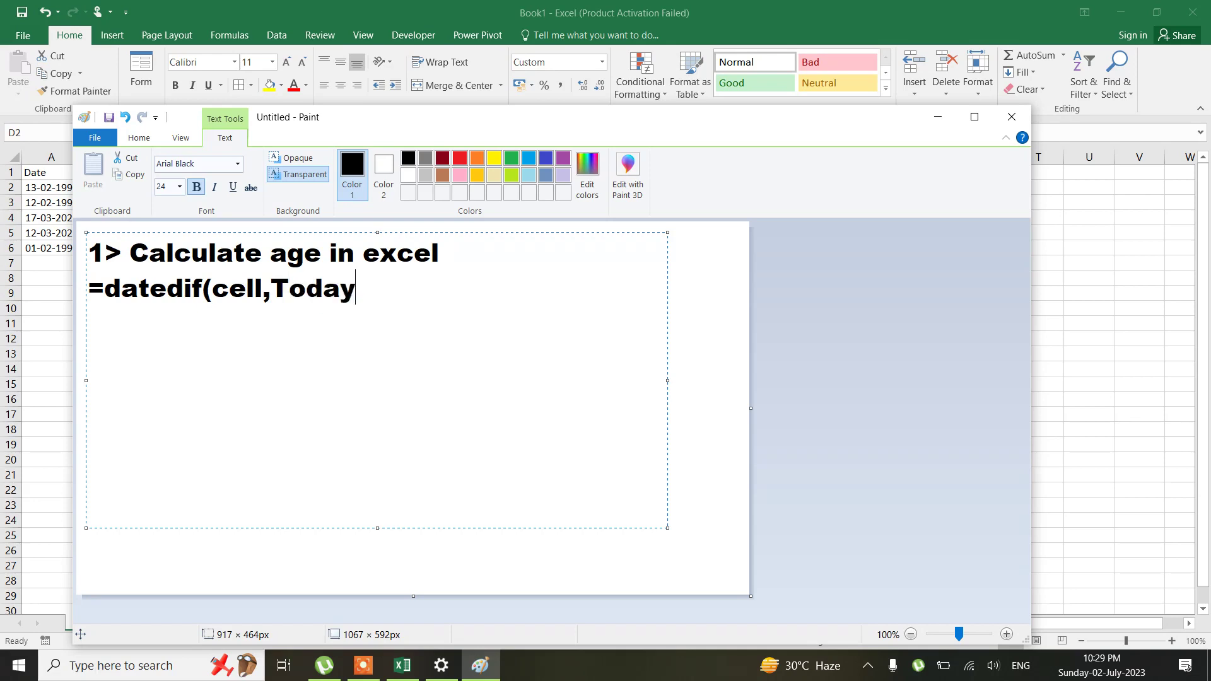
{"action": "type", "text": "(),\"Y\")"}
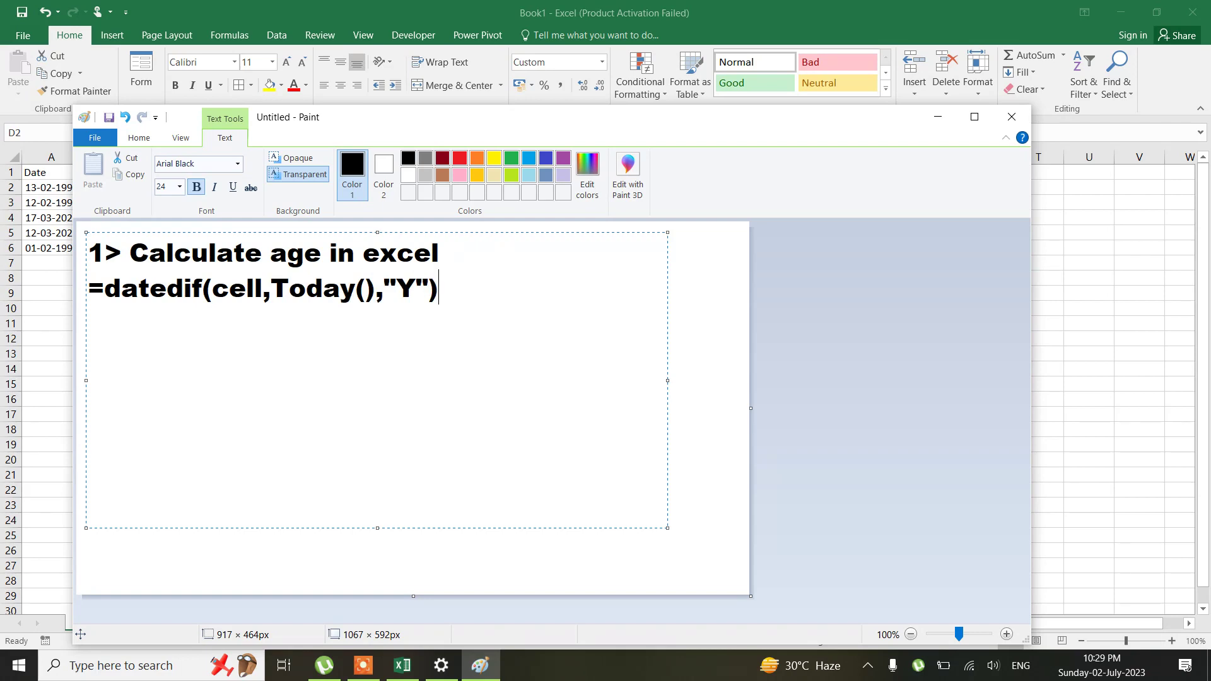
Add two more lines to the text box reading "2> Shift + f11" and "ctrl +1"
{"action": "key", "text": "Return"}
{"action": "type", "text": "2> Shift "}
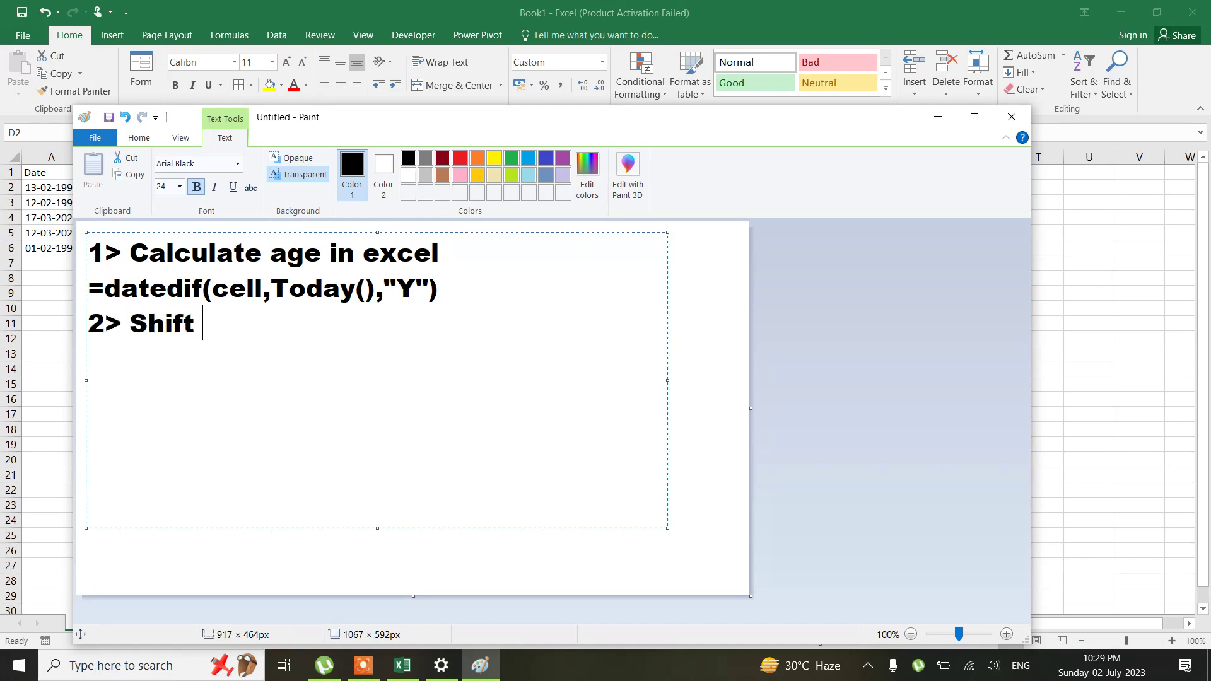
{"action": "type", "text": "+ f11"}
{"action": "key", "text": "Return"}
{"action": "type", "text": "ctrl +1"}
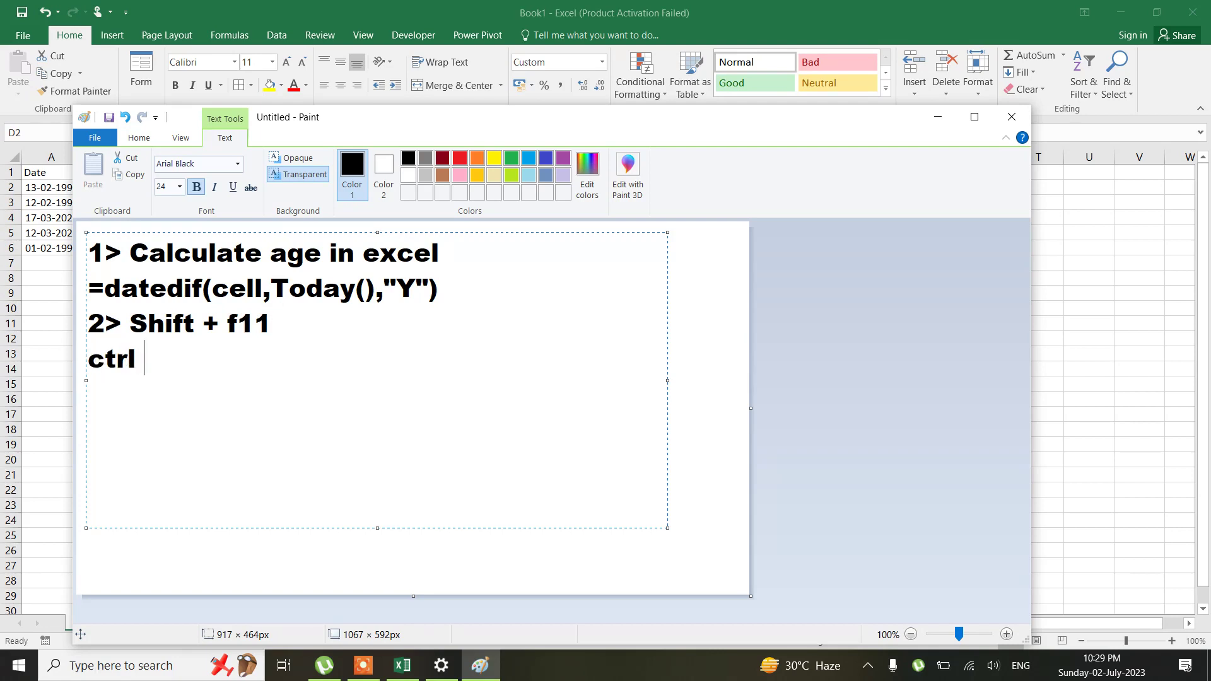